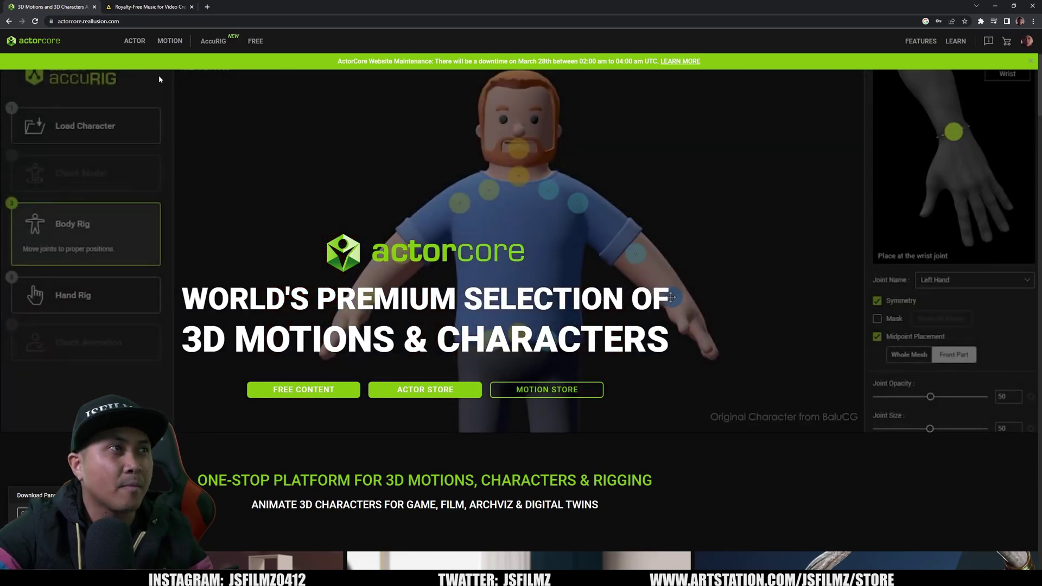
Browse the ActorCore motions, select the Hand to Hand Combat pack and list its items
{"action": "left_click", "coordinate": [170, 46]}
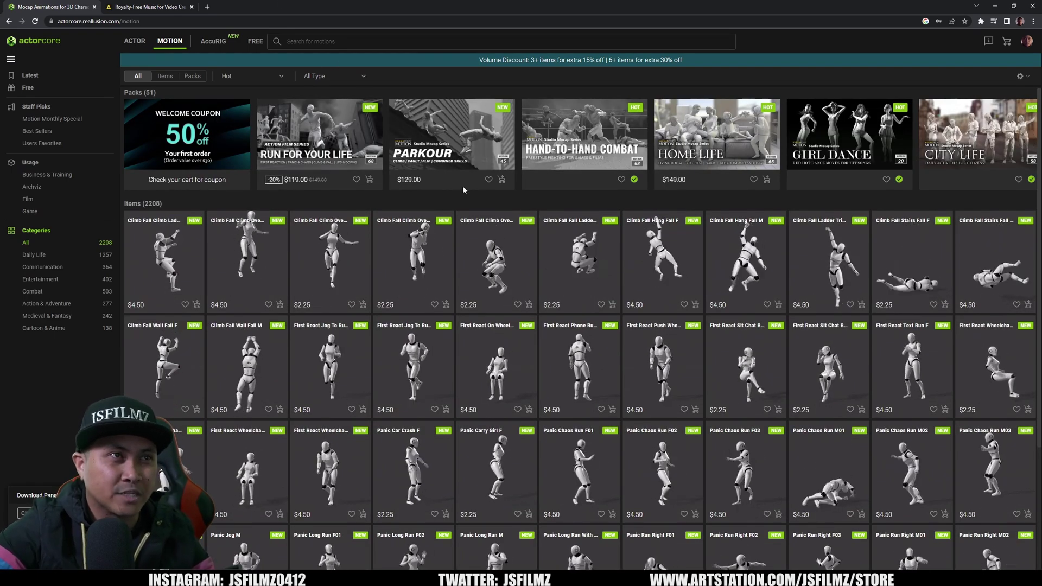
{"action": "left_click", "coordinate": [562, 143]}
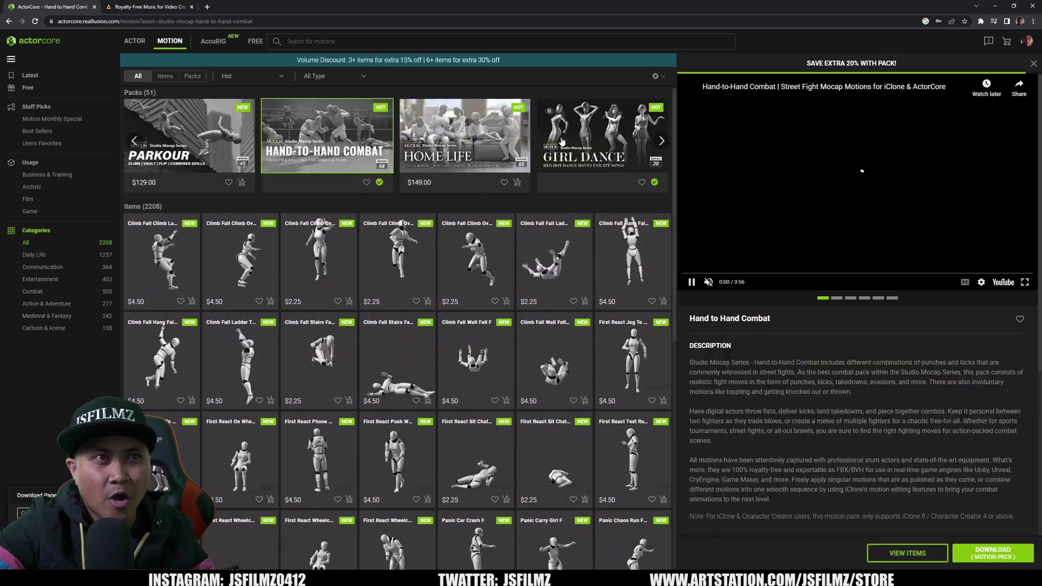
{"action": "left_click", "coordinate": [902, 556]}
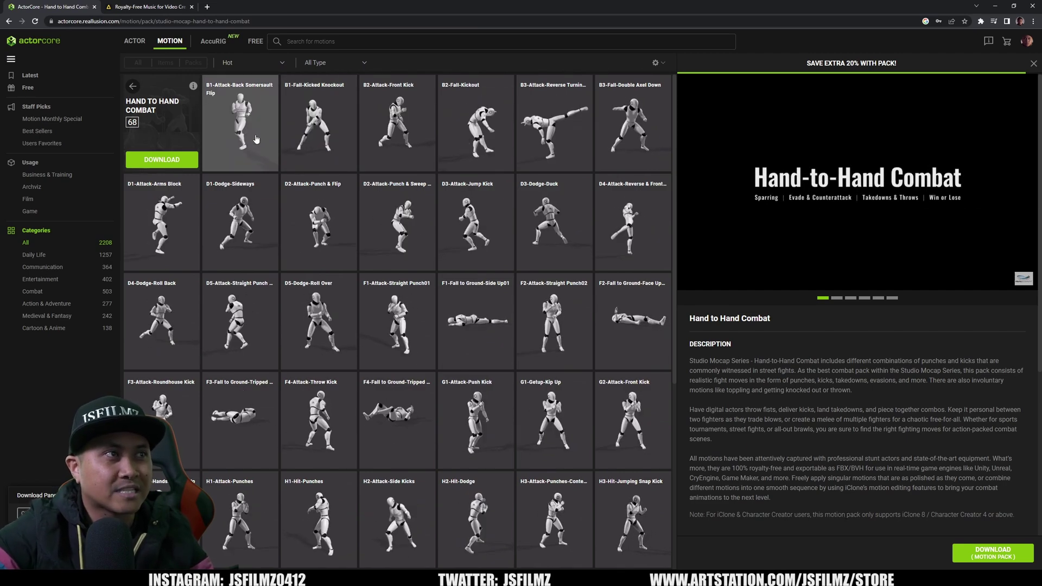
Preview the B1-Attack-Back Somersault Flip and B1-Fall-Kicked Knockout motions, and browse the free motions
{"action": "left_click", "coordinate": [243, 122]}
{"action": "left_click", "coordinate": [302, 127]}
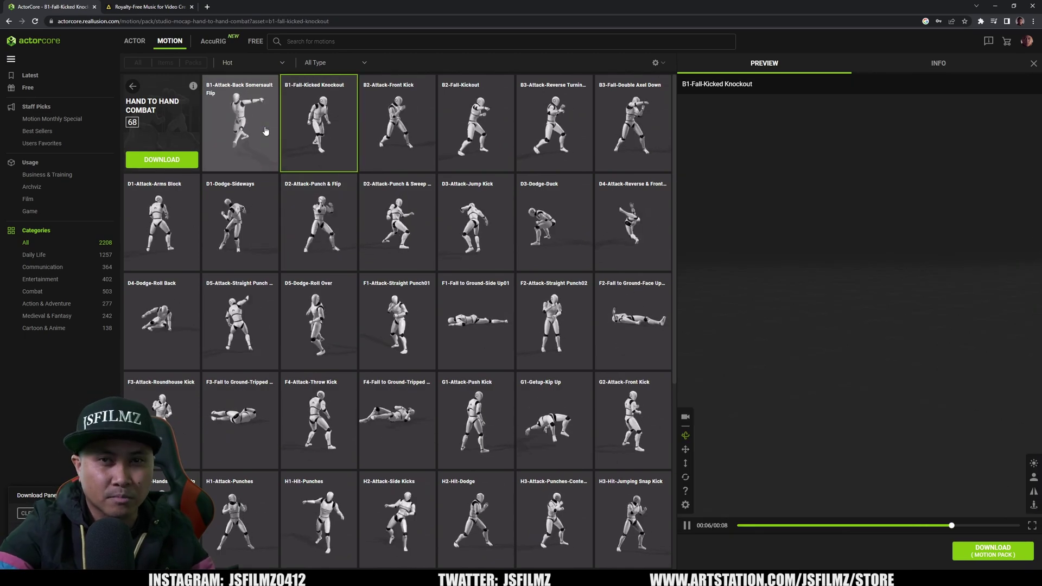
{"action": "left_click", "coordinate": [255, 129]}
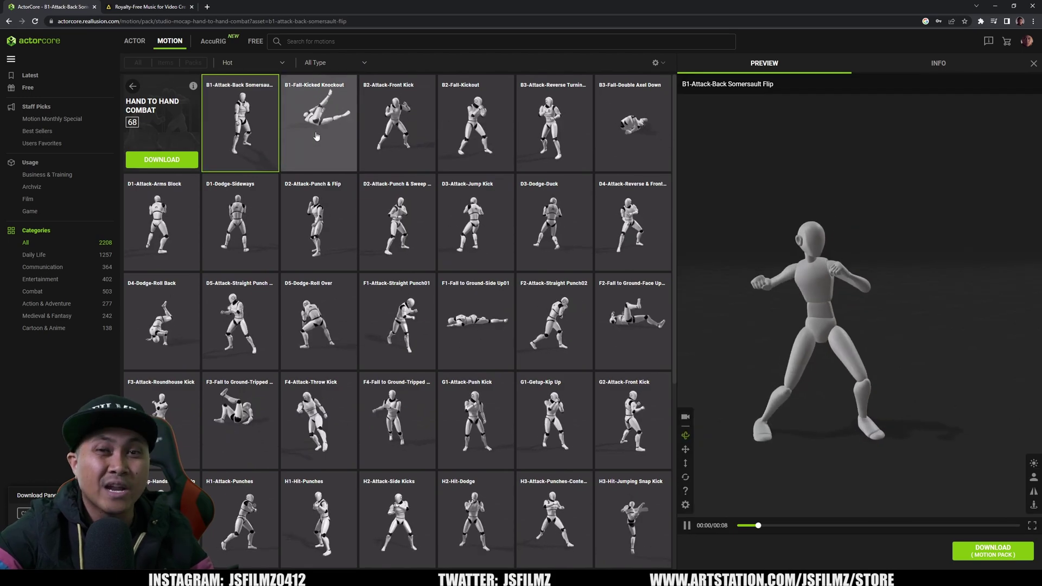
{"action": "left_click", "coordinate": [317, 135]}
{"action": "left_click", "coordinate": [250, 127]}
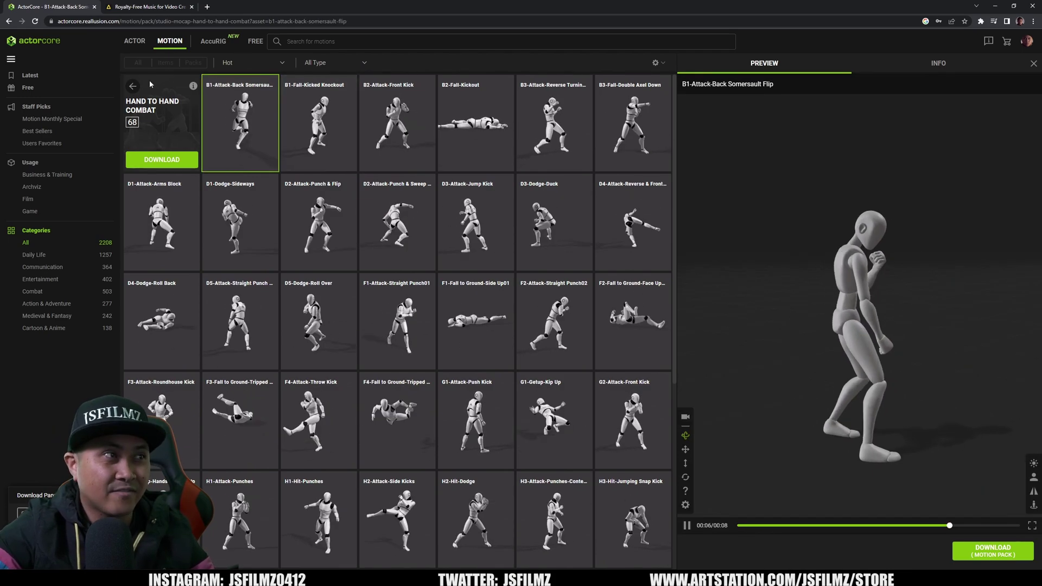
{"action": "left_click", "coordinate": [28, 87]}
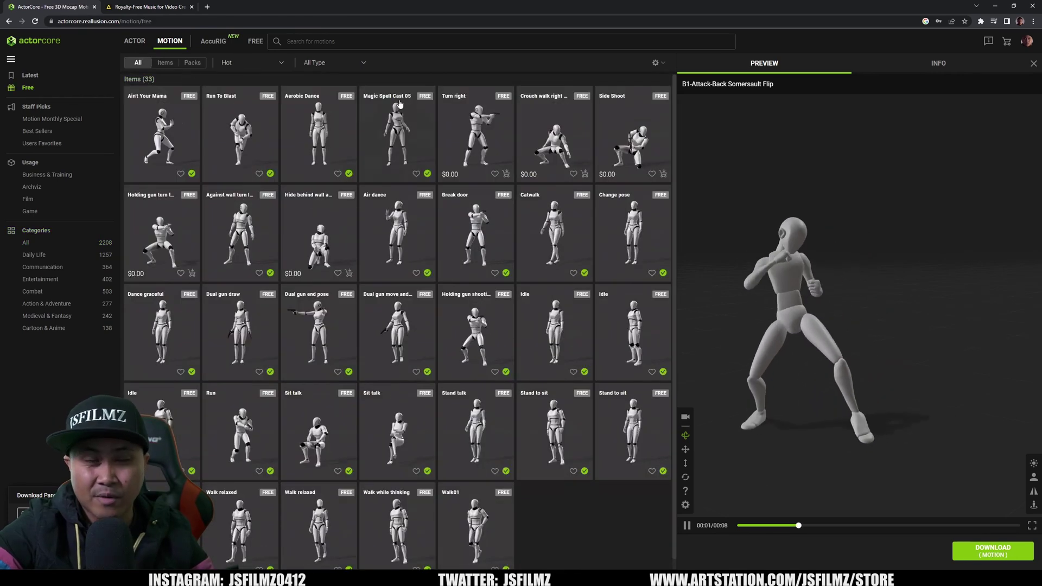
{"action": "scroll", "coordinate": [531, 283], "scroll_direction": "down", "scroll_amount": 1}
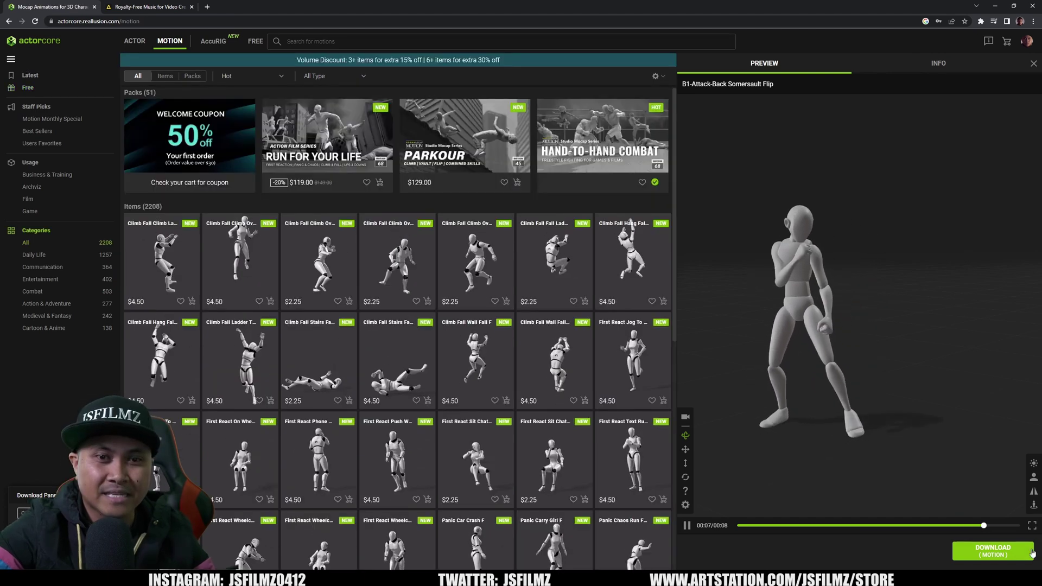
Download the B1-Attack-Back Somersault Flip motion for the Male Robot character with Unreal as the target application
{"action": "left_click", "coordinate": [1031, 551]}
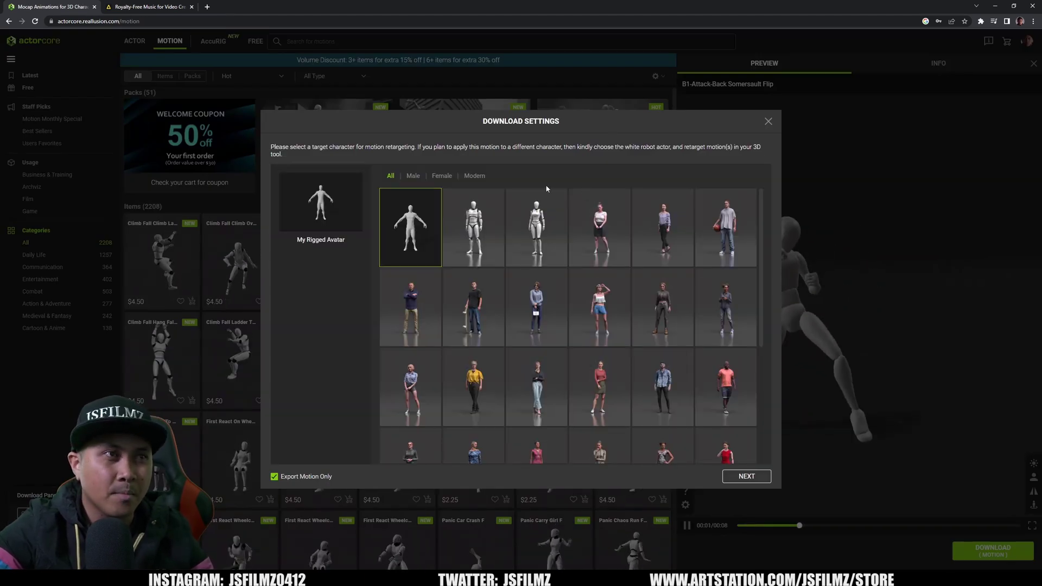
{"action": "left_click", "coordinate": [478, 229]}
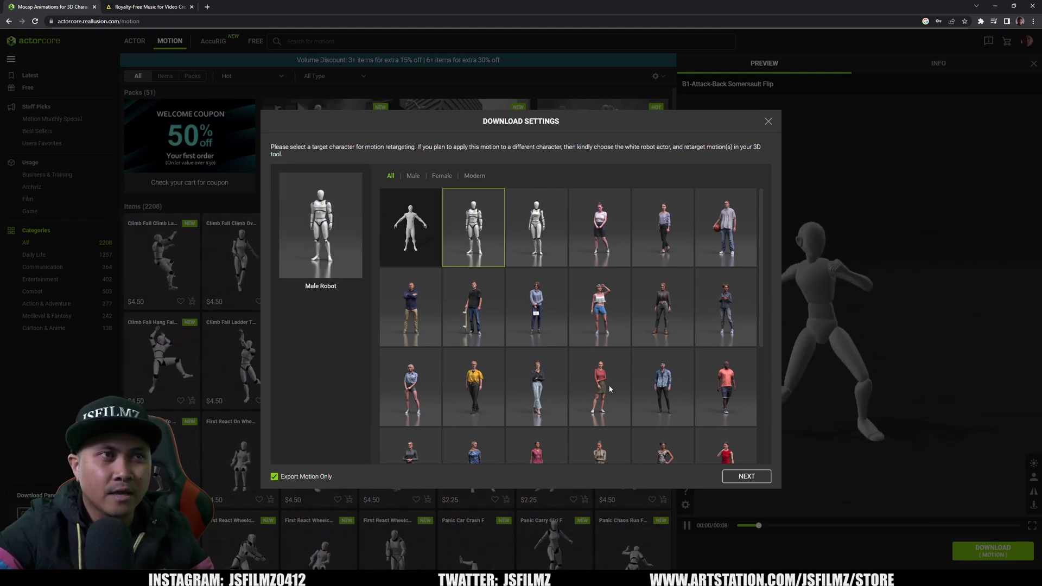
{"action": "left_click", "coordinate": [746, 476]}
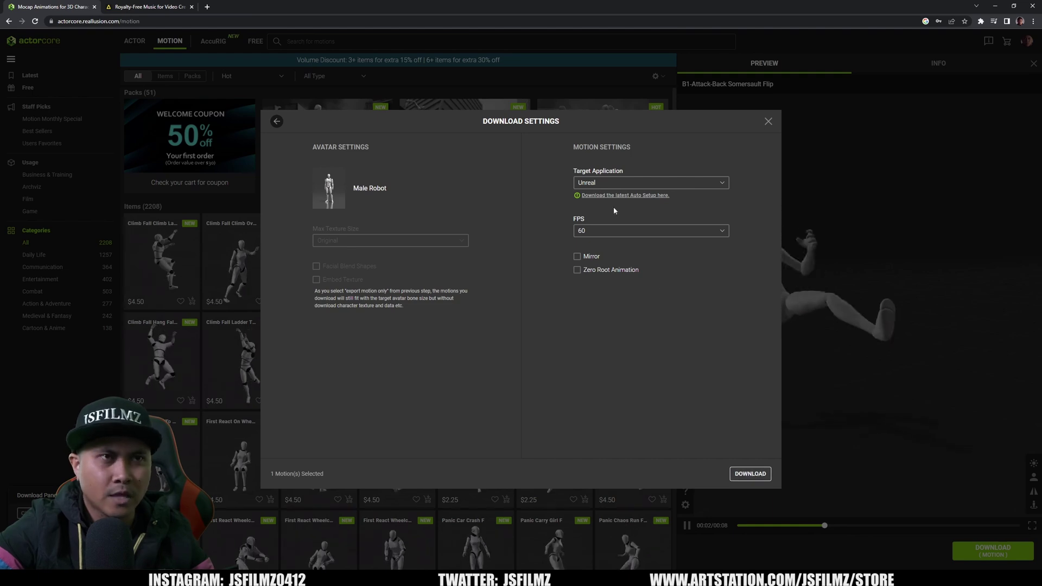
{"action": "left_click", "coordinate": [601, 186]}
{"action": "left_click", "coordinate": [596, 215]}
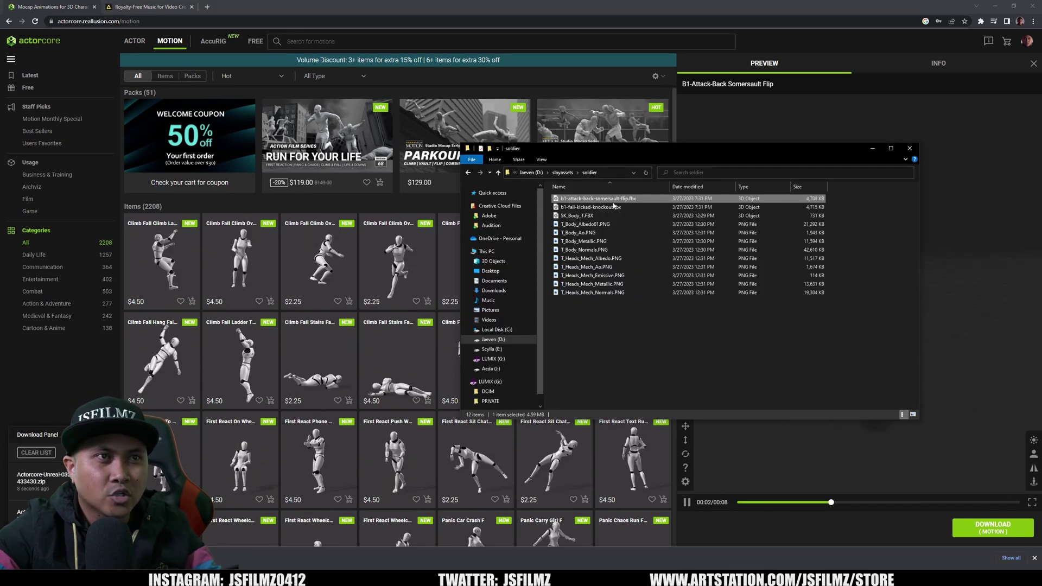
{"action": "left_click", "coordinate": [614, 208]}
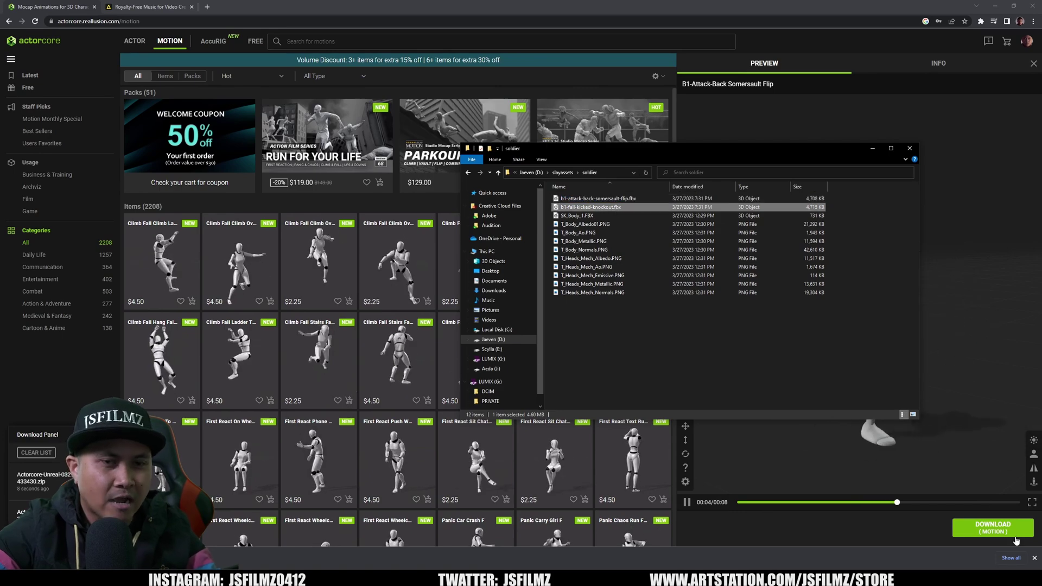
{"action": "left_click", "coordinate": [1035, 558]}
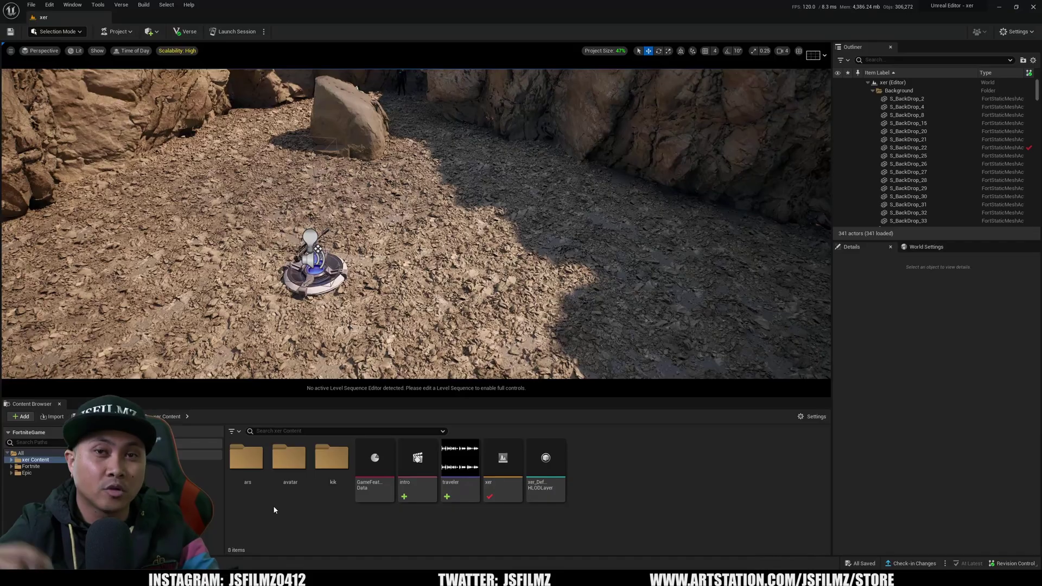
In Unreal Editor, create a folder named soldier in the xer Content folder and open it
{"action": "right_click", "coordinate": [592, 494]}
{"action": "mouse_move", "coordinate": [613, 490]}
{"action": "left_click", "coordinate": [631, 320]}
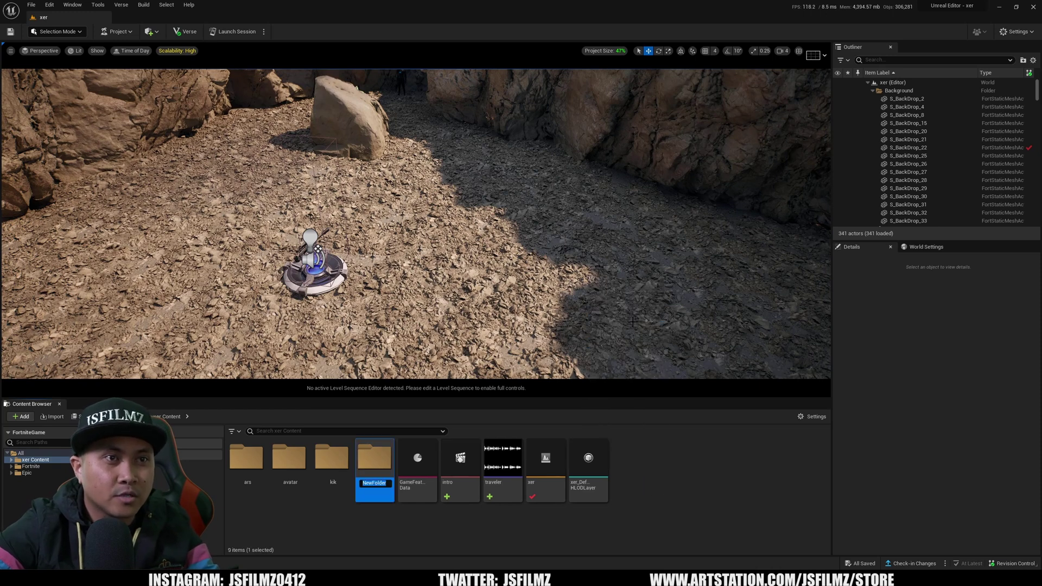
{"action": "type", "text": "soldier"}
{"action": "key", "text": "Return"}
{"action": "key", "text": "Return"}
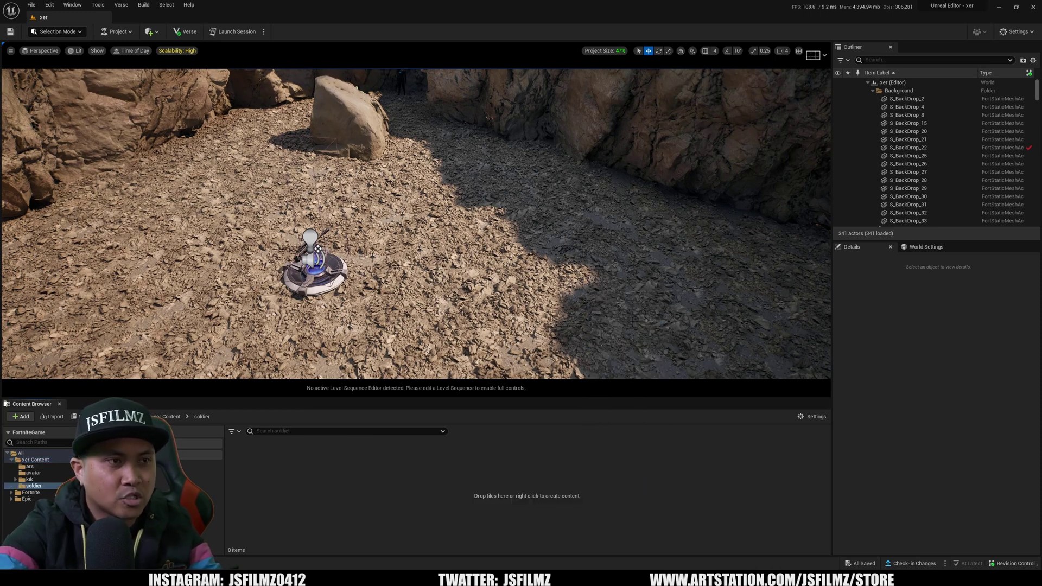
Import the SK_Body_1.FBX skeletal mesh into the soldier folder with the current FBX import options and dismiss the message log
{"action": "key", "text": "alt+Tab"}
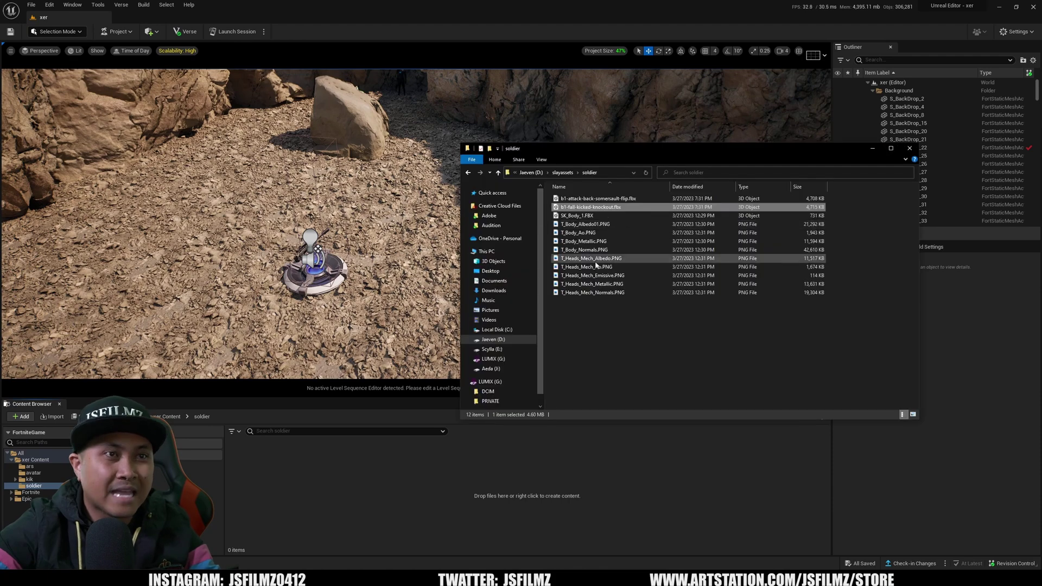
{"action": "left_click", "coordinate": [577, 215]}
{"action": "left_click_drag", "start_coordinate": [249, 518], "coordinate": [251, 519]}
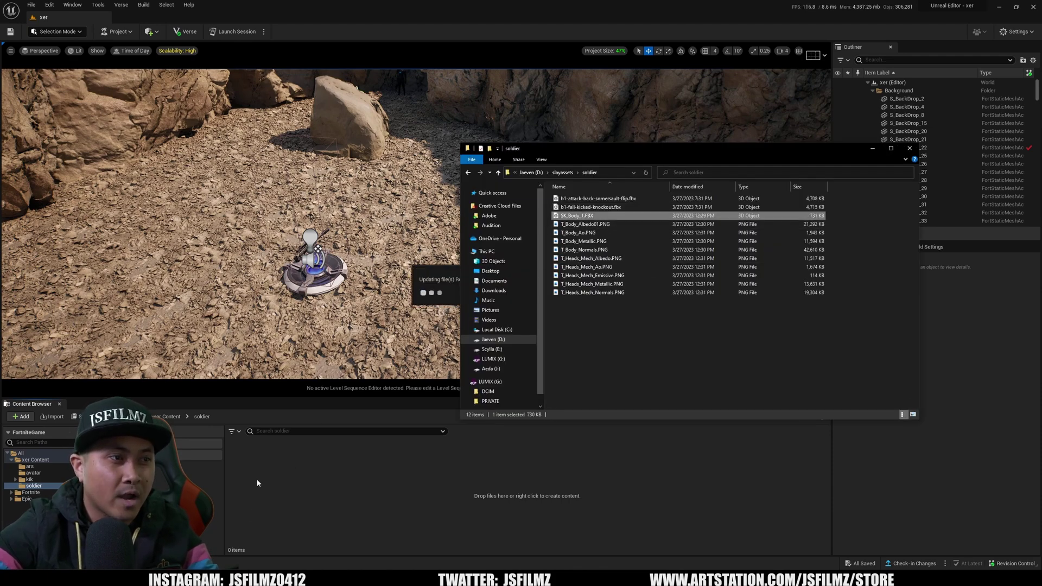
{"action": "left_click", "coordinate": [873, 149]}
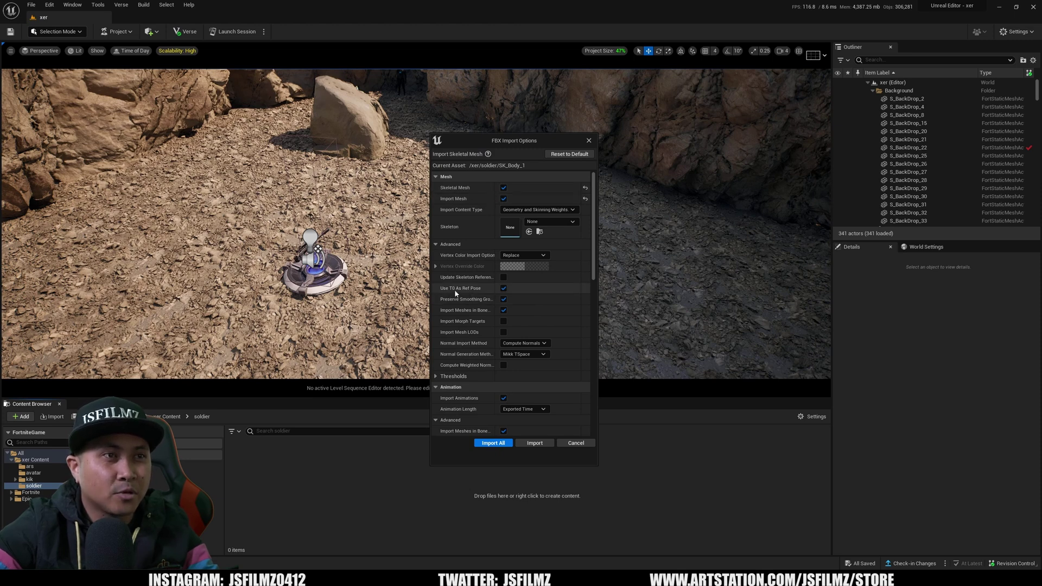
{"action": "scroll", "coordinate": [485, 313], "scroll_direction": "down", "scroll_amount": 4}
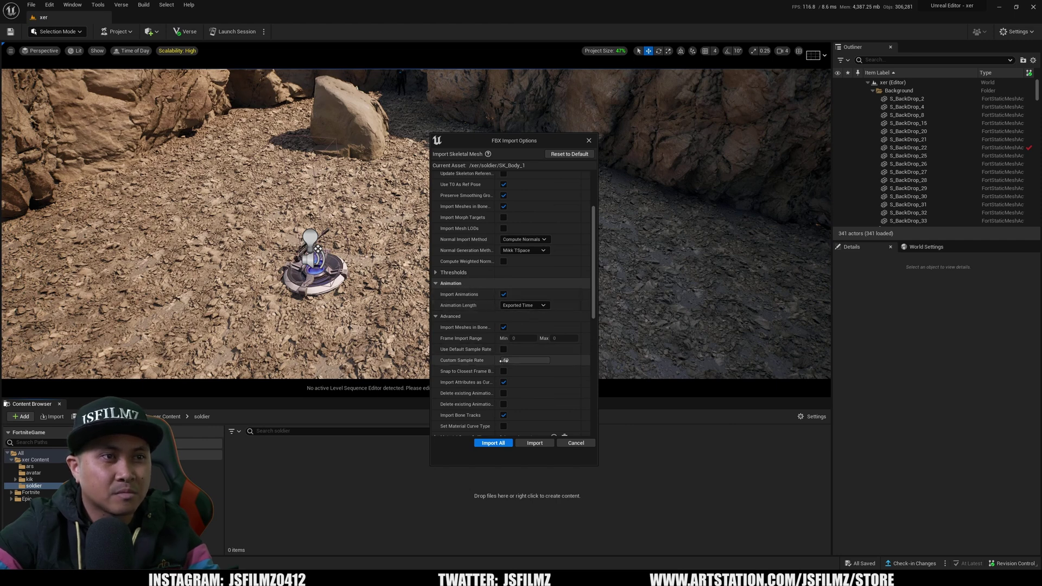
{"action": "left_click", "coordinate": [499, 445]}
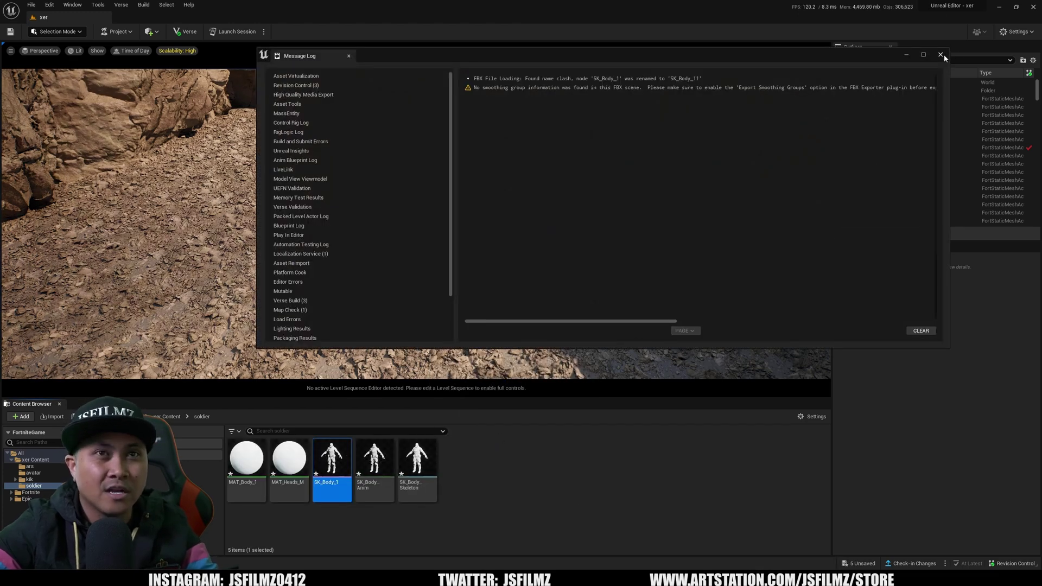
{"action": "left_click", "coordinate": [941, 54]}
Import all the T_Body and T_Heads_Mech PNG textures into the soldier folder
{"action": "key", "text": "alt+Tab"}
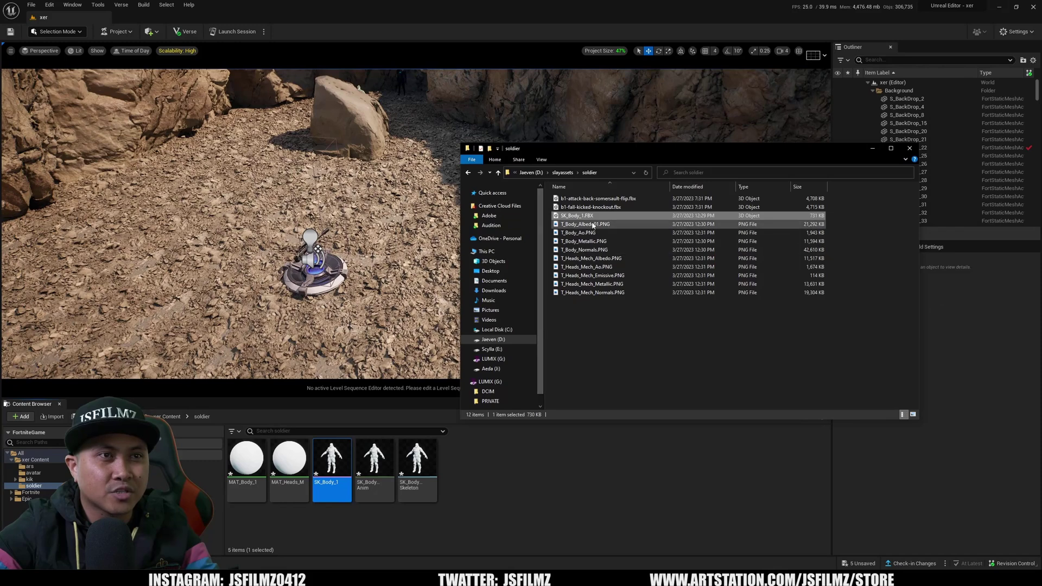
{"action": "left_click", "coordinate": [593, 224]}
{"action": "left_click", "coordinate": [595, 293], "text": "shift"}
{"action": "left_click_drag", "start_coordinate": [596, 293], "coordinate": [498, 500]}
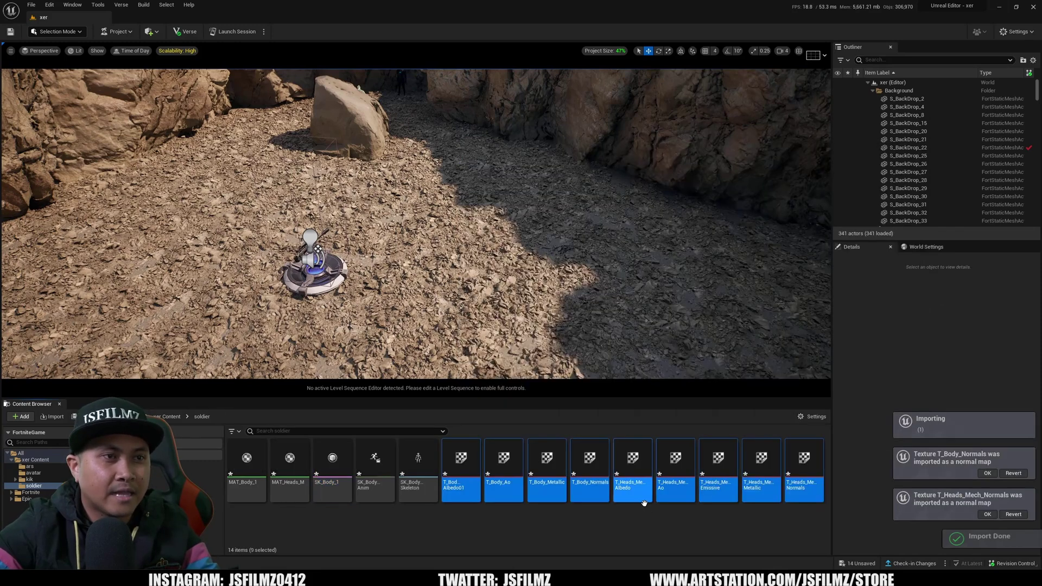
Open the MAT_Body_1 material in a floating window that leaves the soldier folder's textures accessible
{"action": "double_click", "coordinate": [247, 470]}
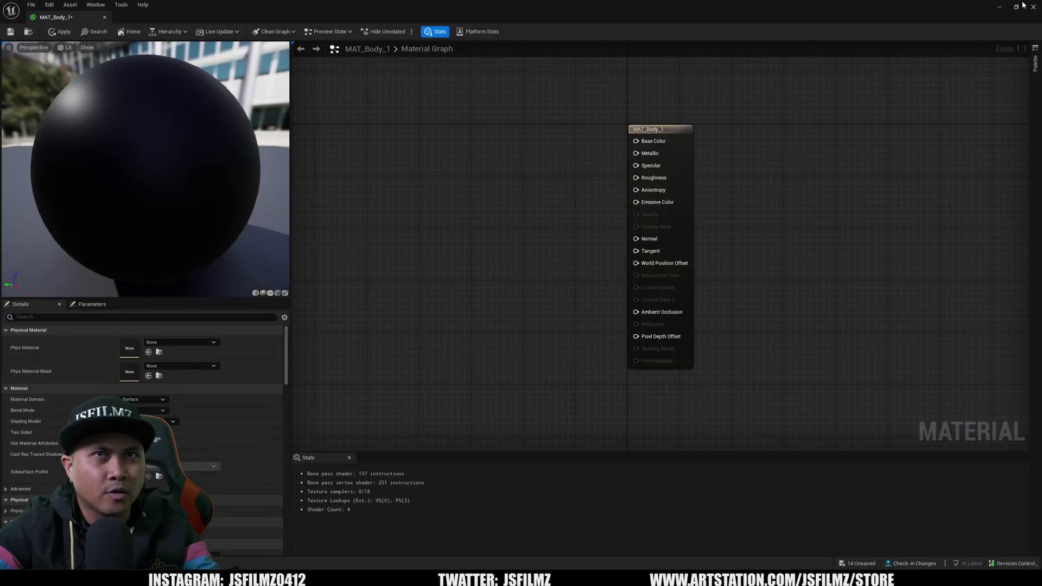
{"action": "left_click", "coordinate": [1017, 7]}
{"action": "left_click_drag", "start_coordinate": [683, 110], "coordinate": [560, 71]}
{"action": "right_click_drag", "start_coordinate": [555, 236], "coordinate": [458, 186]}
Add the T_Body_Albedo01, T_Body_Ao, T_Body_Metallic and T_Body_Normals textures to the MAT_Body_1 graph
{"action": "left_click", "coordinate": [460, 461]}
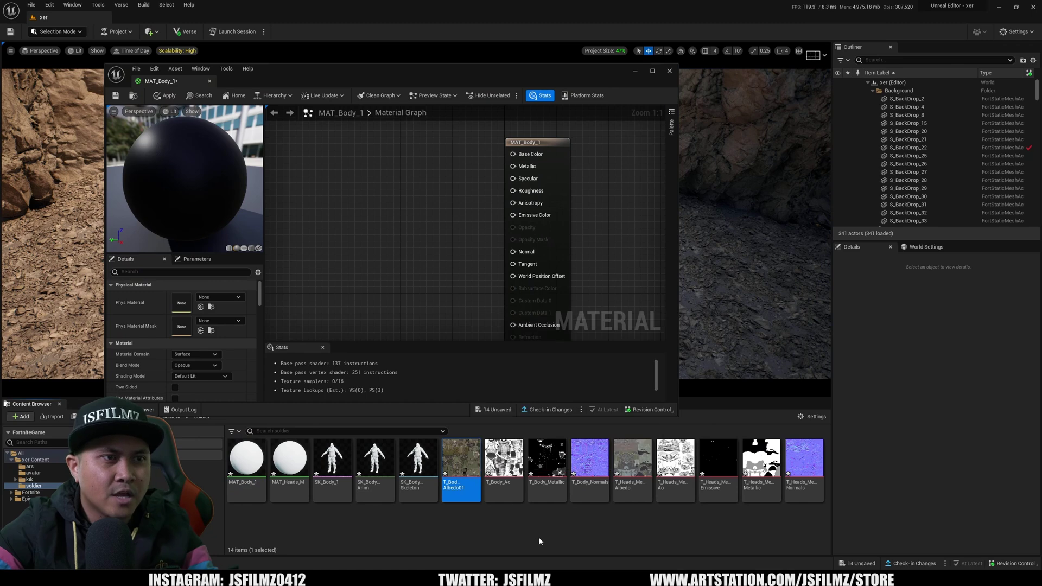
{"action": "left_click", "coordinate": [578, 486], "text": "ctrl"}
{"action": "left_click_drag", "start_coordinate": [589, 467], "coordinate": [427, 126]}
{"action": "right_click_drag", "start_coordinate": [452, 139], "coordinate": [466, 174]}
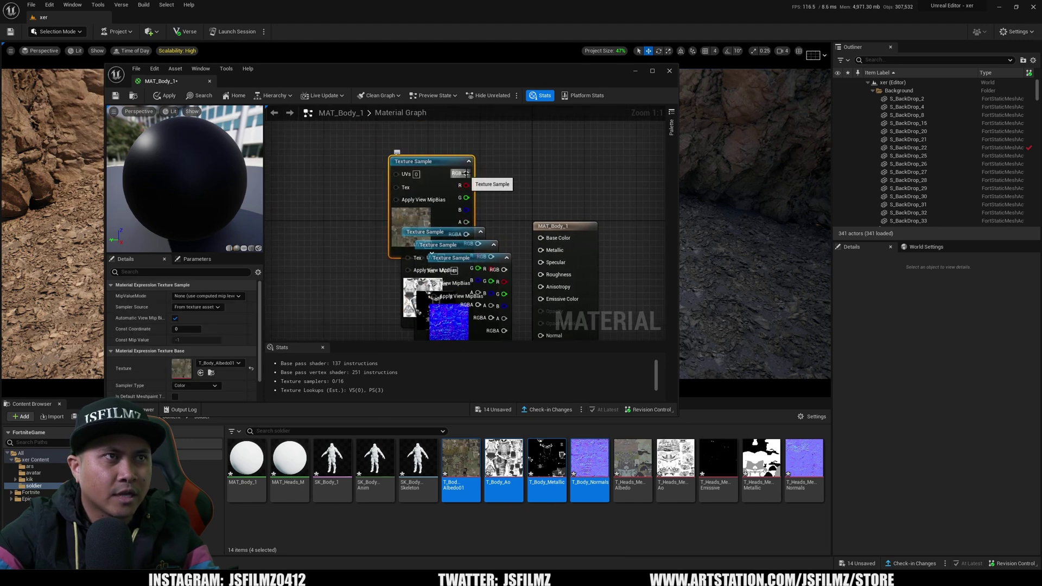
Connect the body albedo texture's RGB output to Base Color and space the two nodes apart
{"action": "left_click_drag", "start_coordinate": [542, 237], "coordinate": [542, 238]}
{"action": "left_click_drag", "start_coordinate": [560, 226], "coordinate": [611, 115]}
{"action": "left_click_drag", "start_coordinate": [454, 163], "coordinate": [467, 136]}
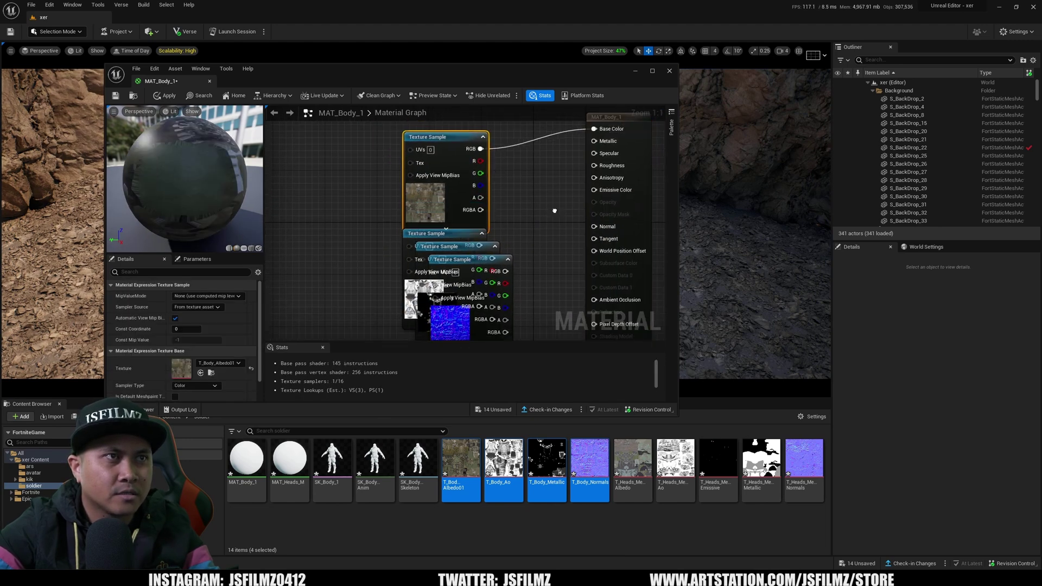
Connect the T_Body_Ao texture's RGB output to Ambient Occlusion and the T_Body_Normals RGB output to Normal
{"action": "right_click_drag", "start_coordinate": [554, 212], "coordinate": [537, 181]}
{"action": "left_click_drag", "start_coordinate": [456, 199], "coordinate": [346, 203]}
{"action": "right_click_drag", "start_coordinate": [376, 240], "coordinate": [411, 229]}
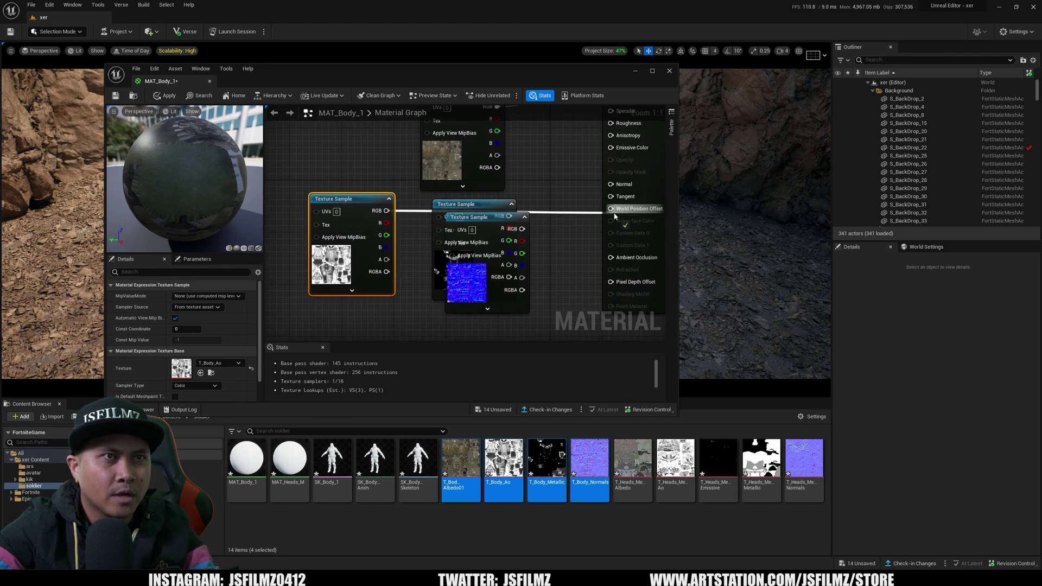
{"action": "left_click_drag", "start_coordinate": [624, 259], "coordinate": [625, 259]}
{"action": "right_click_drag", "start_coordinate": [500, 222], "coordinate": [470, 206]}
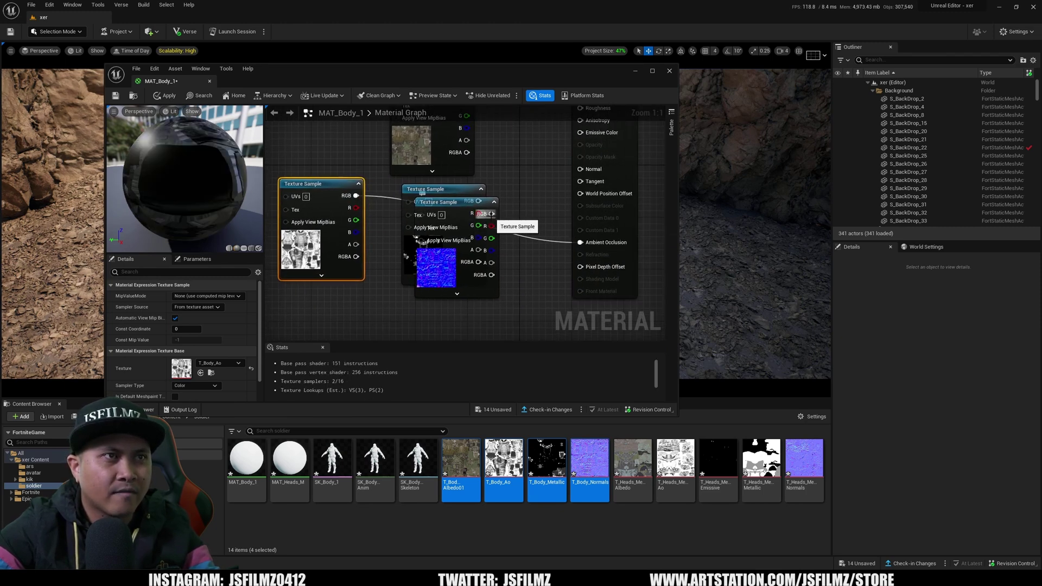
{"action": "left_click_drag", "start_coordinate": [607, 176], "coordinate": [595, 170]}
Separate the T_Body_Metallic node from the normal map node and connect its RGB output to Metallic
{"action": "left_click_drag", "start_coordinate": [464, 190], "coordinate": [426, 263]}
{"action": "right_click_drag", "start_coordinate": [451, 305], "coordinate": [458, 264]}
{"action": "left_click_drag", "start_coordinate": [403, 280], "coordinate": [410, 305]}
{"action": "right_click_drag", "start_coordinate": [429, 288], "coordinate": [411, 342]}
{"action": "left_click_drag", "start_coordinate": [436, 318], "coordinate": [595, 181]}
{"action": "left_click_drag", "start_coordinate": [591, 145], "coordinate": [589, 141]}
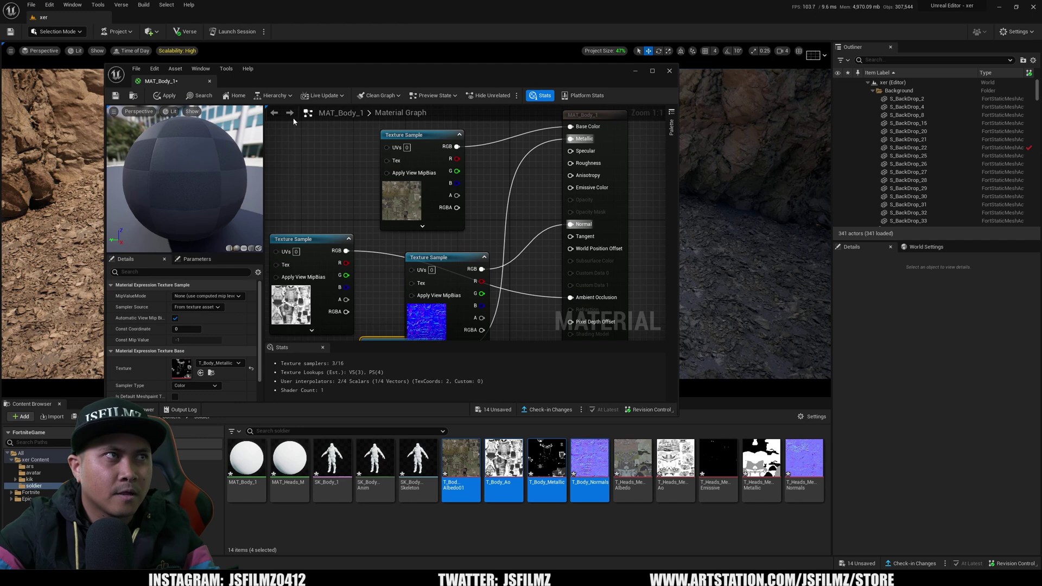
Apply and save the MAT_Body_1 material, and minimize its editor window
{"action": "left_click", "coordinate": [165, 95]}
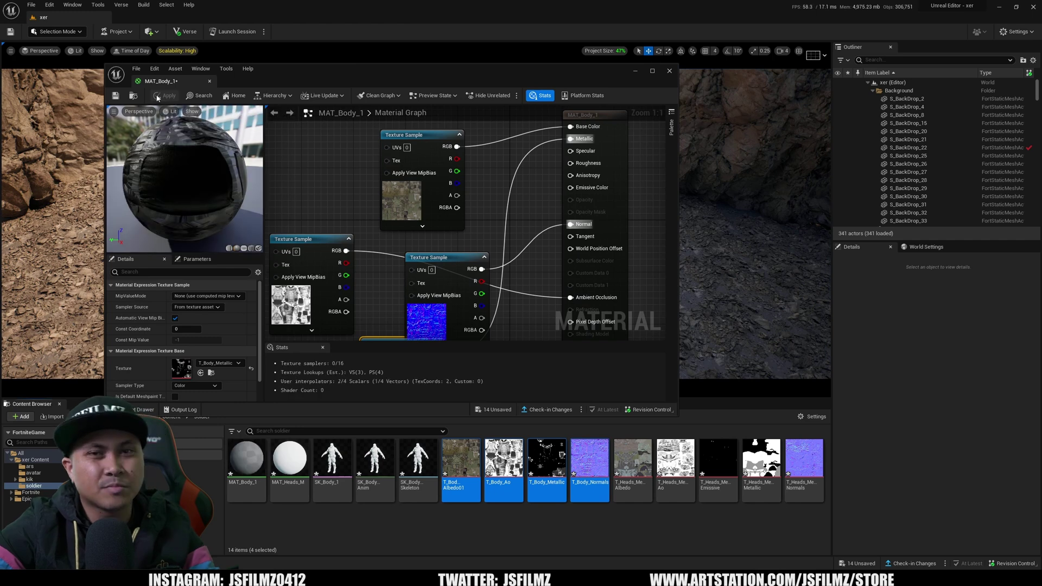
{"action": "left_click", "coordinate": [115, 98]}
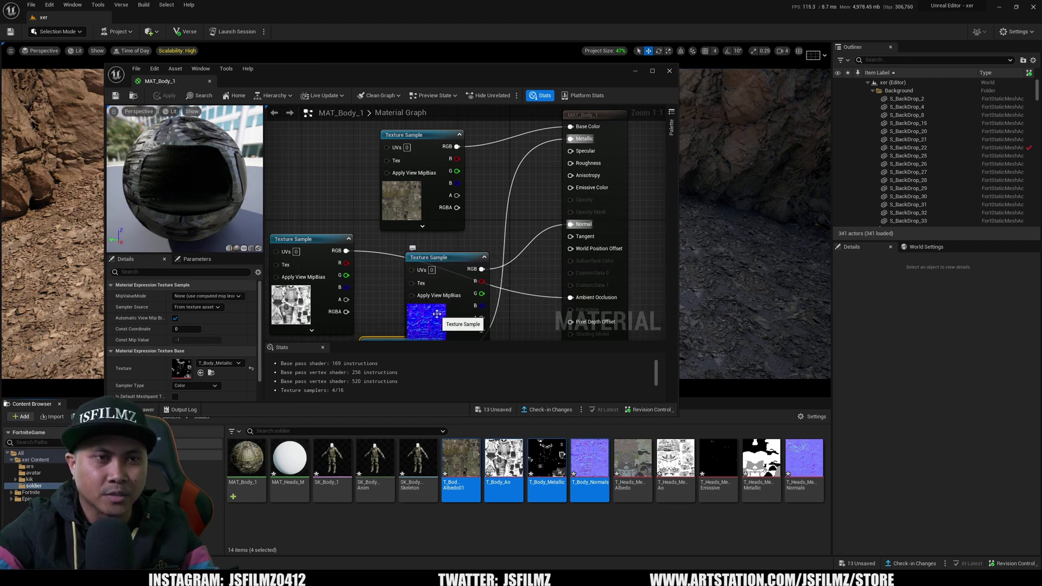
{"action": "left_click", "coordinate": [635, 71]}
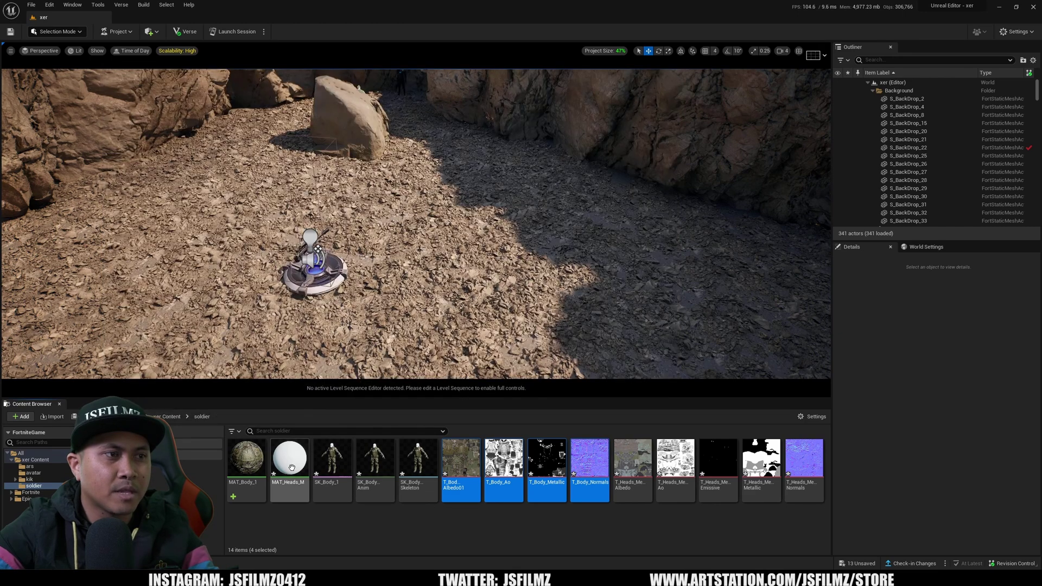
Replace the default node in the MAT_Heads_M material with the T_Heads_Mech albedo, AO, emissive, metallic and normals textures
{"action": "double_click", "coordinate": [289, 459]}
{"action": "key", "text": "Delete"}
{"action": "left_click", "coordinate": [632, 460]}
{"action": "left_click", "coordinate": [676, 460], "text": "ctrl"}
{"action": "left_click", "coordinate": [719, 461], "text": "ctrl"}
{"action": "left_click", "coordinate": [761, 460], "text": "ctrl"}
{"action": "left_click", "coordinate": [804, 460], "text": "ctrl"}
{"action": "left_click_drag", "start_coordinate": [804, 460], "coordinate": [361, 217]}
{"action": "right_click_drag", "start_coordinate": [586, 278], "coordinate": [586, 276]}
Spread out the MAT_Heads_M nodes and connect the head albedo texture's RGB output to Base Color
{"action": "left_click_drag", "start_coordinate": [524, 174], "coordinate": [596, 180]}
{"action": "left_click_drag", "start_coordinate": [384, 235], "coordinate": [376, 167]}
{"action": "right_click_drag", "start_coordinate": [512, 204], "coordinate": [501, 201]}
{"action": "left_click_drag", "start_coordinate": [369, 162], "coordinate": [388, 128]}
{"action": "left_click", "coordinate": [360, 161]}
{"action": "left_click_drag", "start_coordinate": [422, 142], "coordinate": [428, 148]}
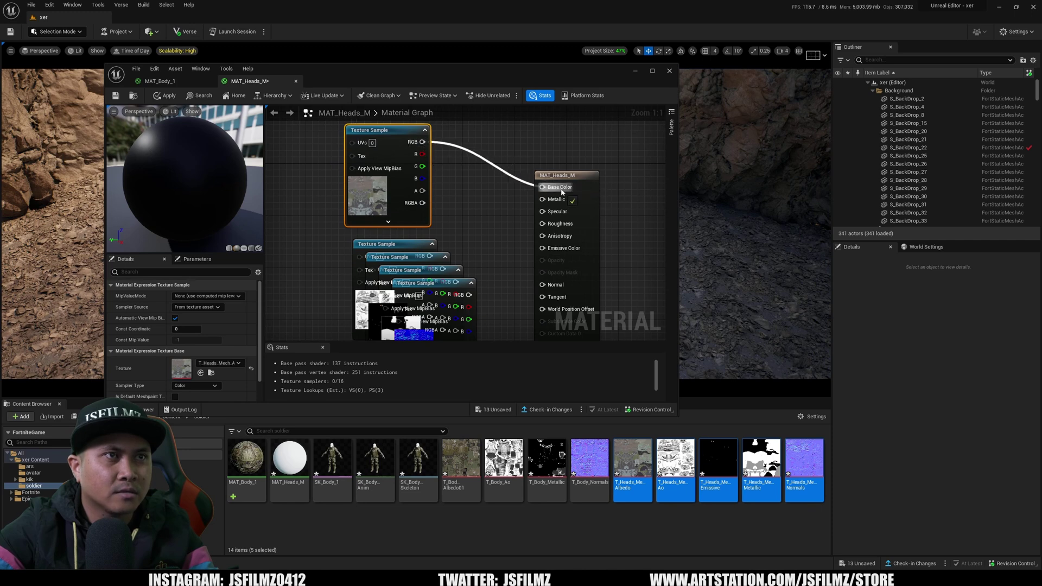
{"action": "left_click_drag", "start_coordinate": [562, 191], "coordinate": [562, 191]}
Separate the head AO and emissive texture nodes and connect their RGB outputs to Ambient Occlusion and Emissive Color
{"action": "right_click_drag", "start_coordinate": [371, 254], "coordinate": [412, 203]}
{"action": "left_click_drag", "start_coordinate": [415, 201], "coordinate": [330, 210]}
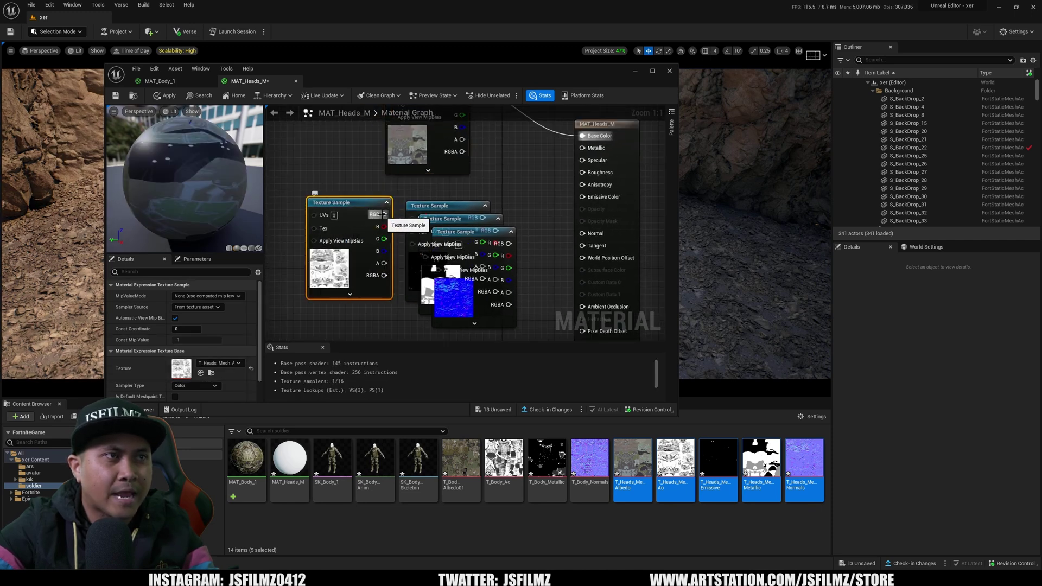
{"action": "left_click_drag", "start_coordinate": [616, 302], "coordinate": [609, 306]}
{"action": "left_click_drag", "start_coordinate": [465, 206], "coordinate": [326, 139]}
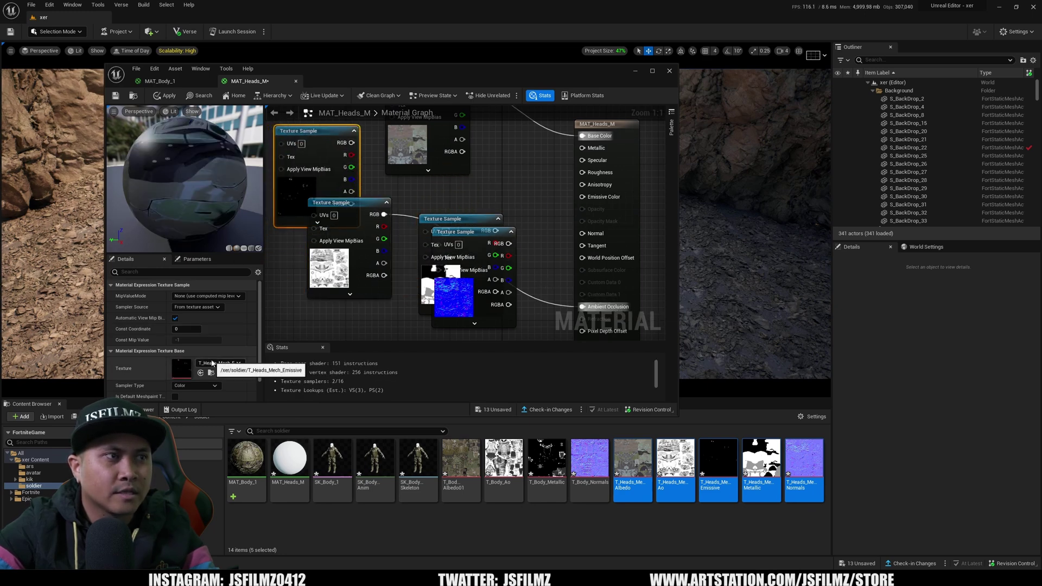
{"action": "left_click_drag", "start_coordinate": [352, 143], "coordinate": [583, 196]}
Separate the T_Heads_Mech_Metallic node, connect its RGB output to Metallic, and apply and save the MAT_Heads_M material
{"action": "left_click_drag", "start_coordinate": [437, 270], "coordinate": [416, 260]}
{"action": "left_click_drag", "start_coordinate": [409, 279], "coordinate": [382, 258]}
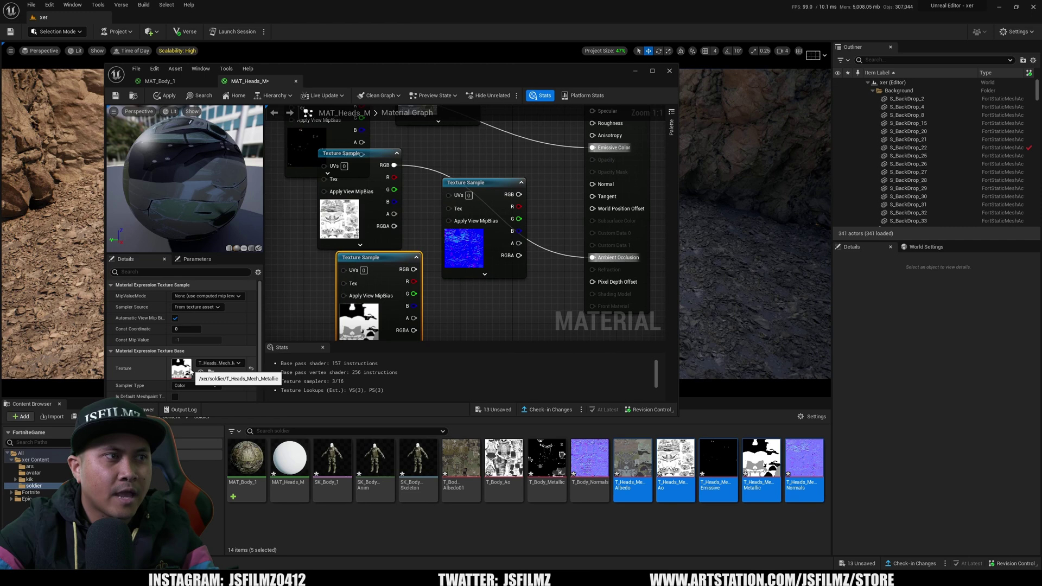
{"action": "left_click_drag", "start_coordinate": [413, 270], "coordinate": [601, 174]}
{"action": "right_click_drag", "start_coordinate": [565, 228], "coordinate": [572, 125]}
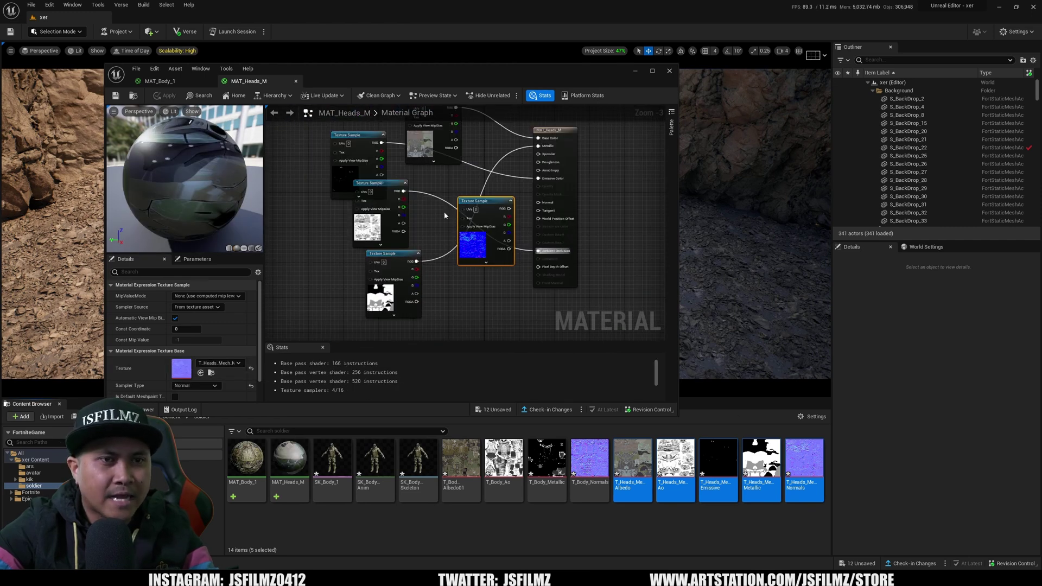
Rearrange the MAT_Heads_M texture nodes, connect the metallic texture's A output to Roughness, and minimize the material editor window
{"action": "right_click_drag", "start_coordinate": [444, 215], "coordinate": [470, 273]}
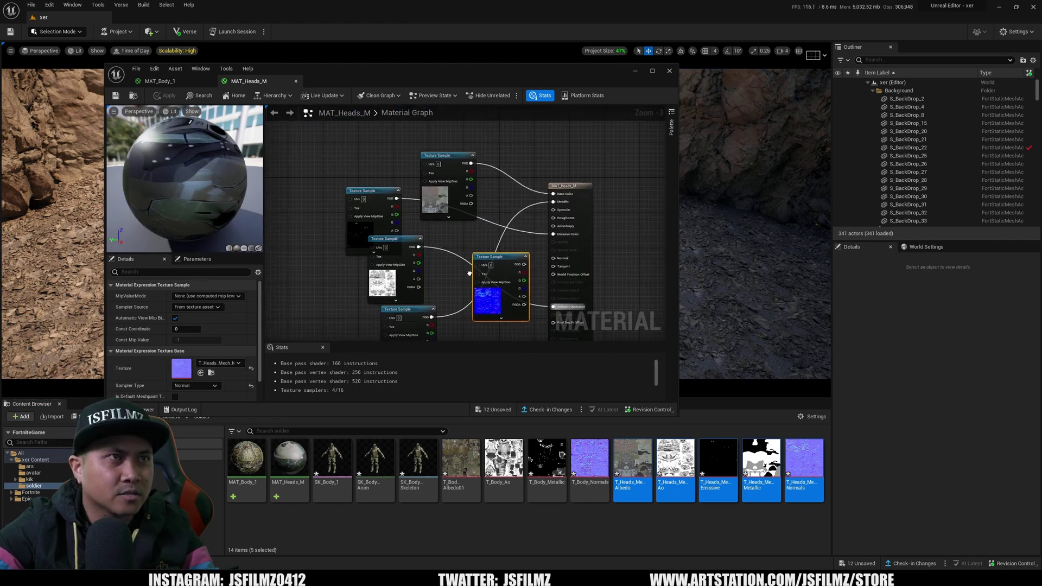
{"action": "left_click_drag", "start_coordinate": [369, 200], "coordinate": [365, 169]}
{"action": "right_click_drag", "start_coordinate": [434, 258], "coordinate": [435, 203]}
{"action": "left_click_drag", "start_coordinate": [412, 305], "coordinate": [470, 191]}
{"action": "scroll", "coordinate": [470, 190], "scroll_direction": "up", "scroll_amount": 2}
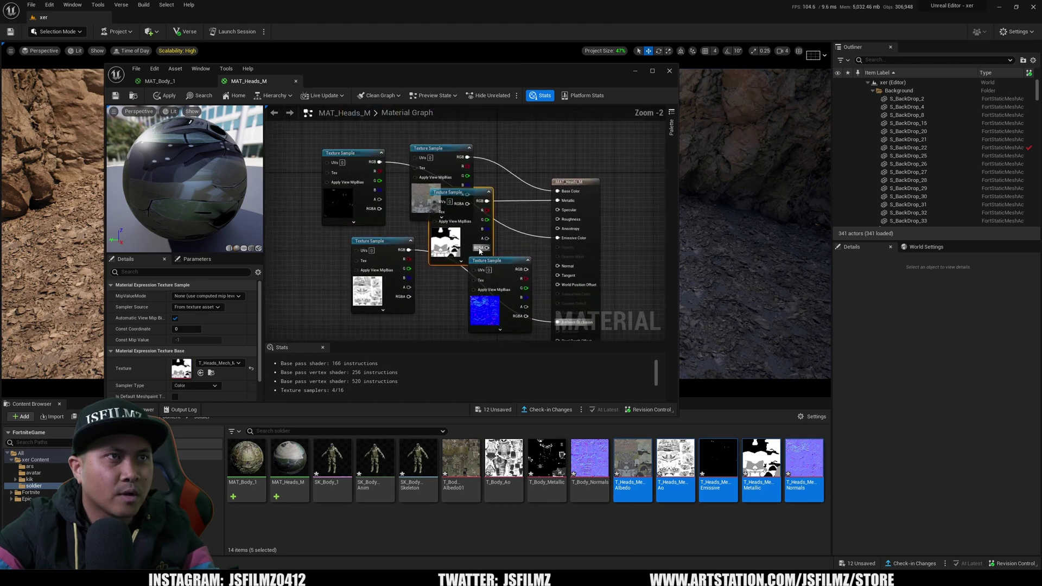
{"action": "left_click_drag", "start_coordinate": [584, 216], "coordinate": [582, 215]}
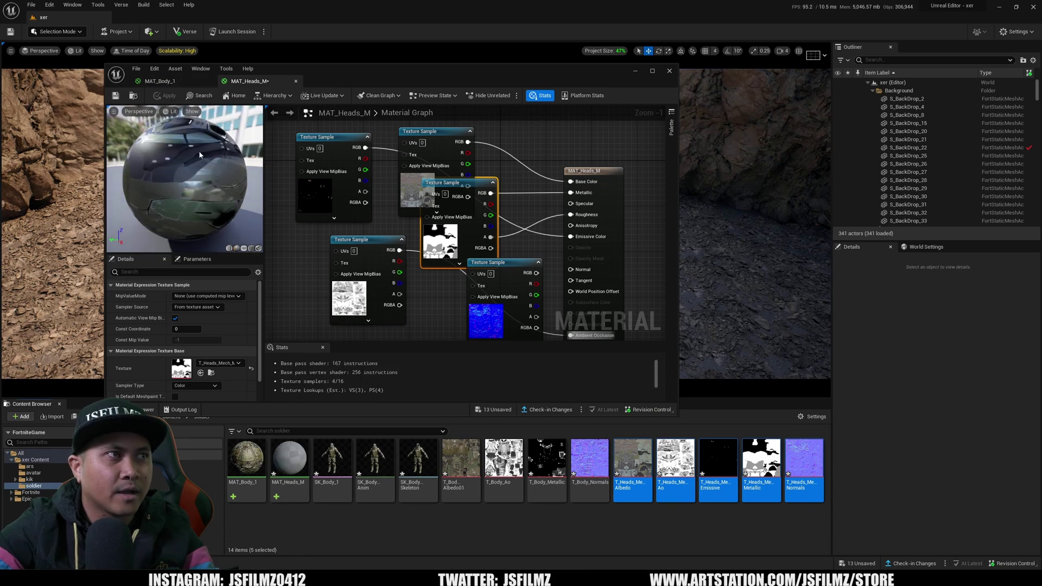
{"action": "left_click", "coordinate": [639, 71]}
Place the SK_Body_1 skeletal mesh in the level on the rocky ground in front of the cliff
{"action": "left_click_drag", "start_coordinate": [332, 459], "coordinate": [401, 247]}
{"action": "right_click_drag", "start_coordinate": [401, 247], "coordinate": [477, 247]}
{"action": "key", "text": "w"}
{"action": "right_click_drag", "start_coordinate": [638, 330], "coordinate": [460, 314]}
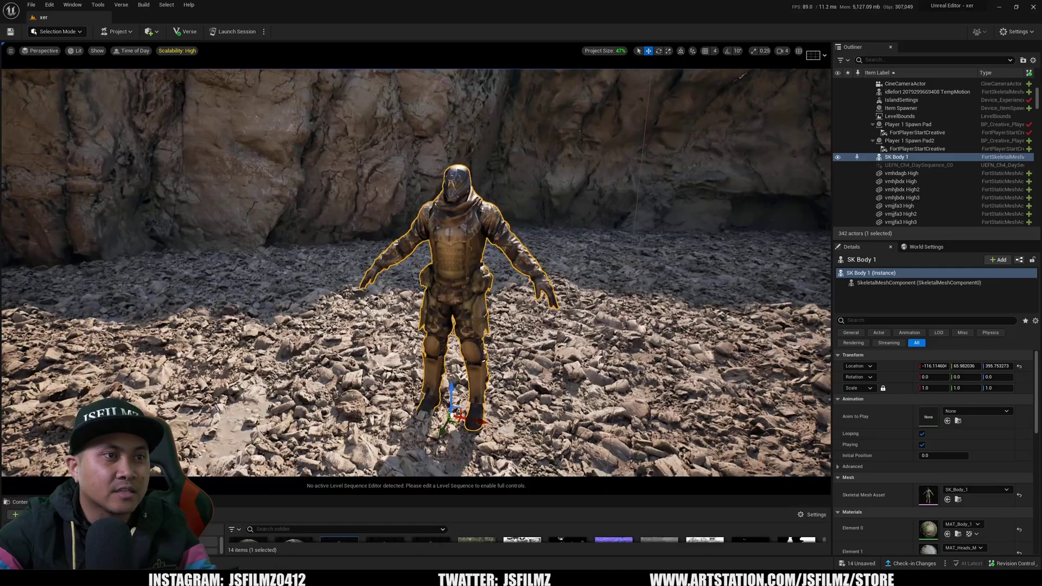
Rotate the SK Body 1 soldier about -10 degrees around the vertical axis
{"action": "right_click_drag", "start_coordinate": [466, 348], "coordinate": [465, 380]}
{"action": "key", "text": "e"}
{"action": "left_click_drag", "start_coordinate": [466, 385], "coordinate": [481, 382]}
{"action": "right_click_drag", "start_coordinate": [481, 382], "coordinate": [598, 380]}
{"action": "right_click_drag", "start_coordinate": [231, 249], "coordinate": [483, 283]}
{"action": "key", "text": "s"}
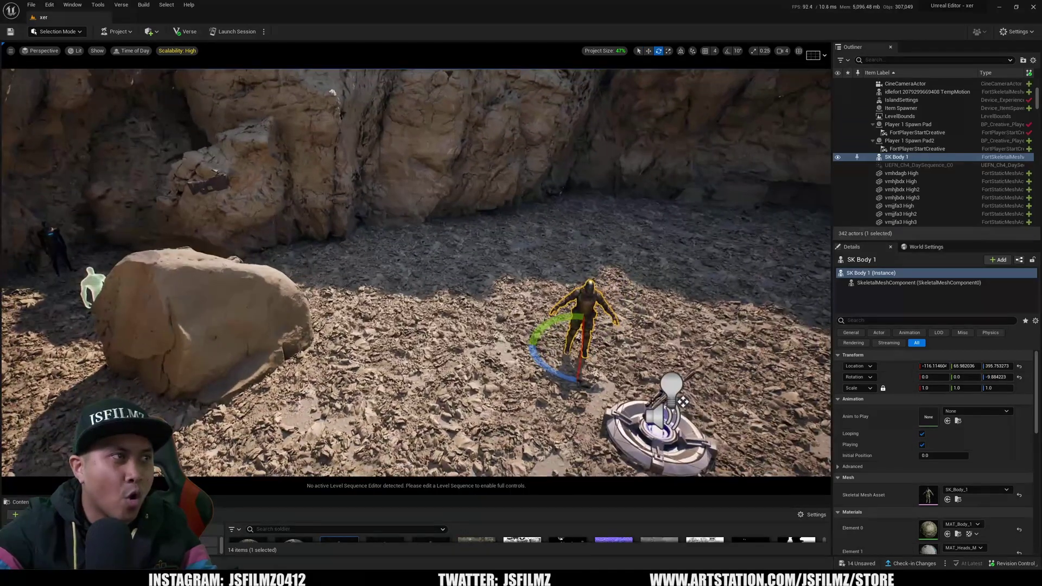
Move the black mannequin actor from beside the boulder to stand near the soldier on the ground
{"action": "left_click", "coordinate": [55, 251]}
{"action": "key", "text": "w"}
{"action": "left_click_drag", "start_coordinate": [72, 283], "coordinate": [352, 343]}
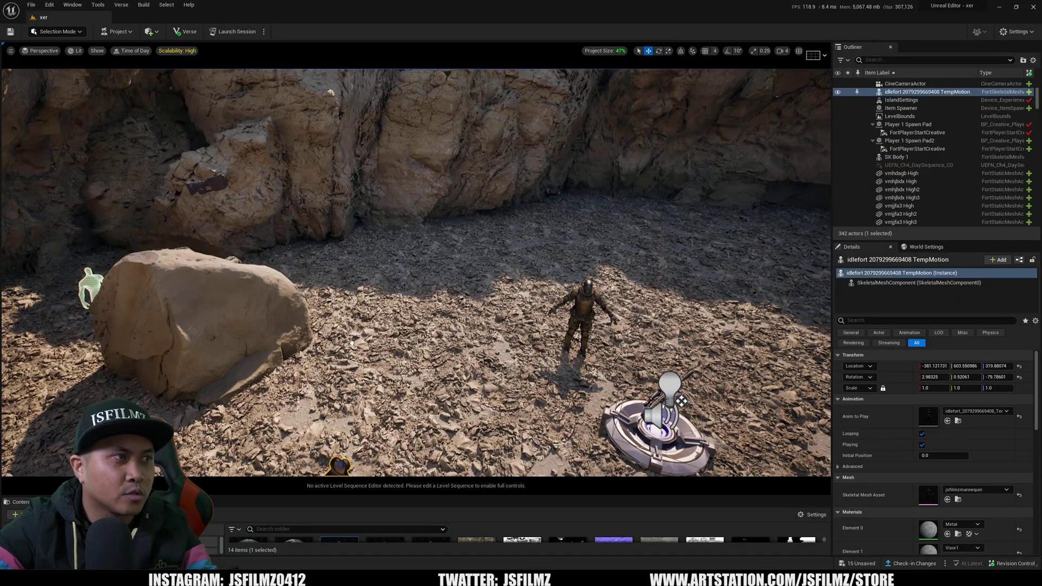
{"action": "left_click_drag", "start_coordinate": [299, 317], "coordinate": [326, 331]}
{"action": "key", "text": "d"}
{"action": "right_click_drag", "start_coordinate": [326, 331], "coordinate": [304, 350]}
{"action": "left_click_drag", "start_coordinate": [313, 384], "coordinate": [516, 287]}
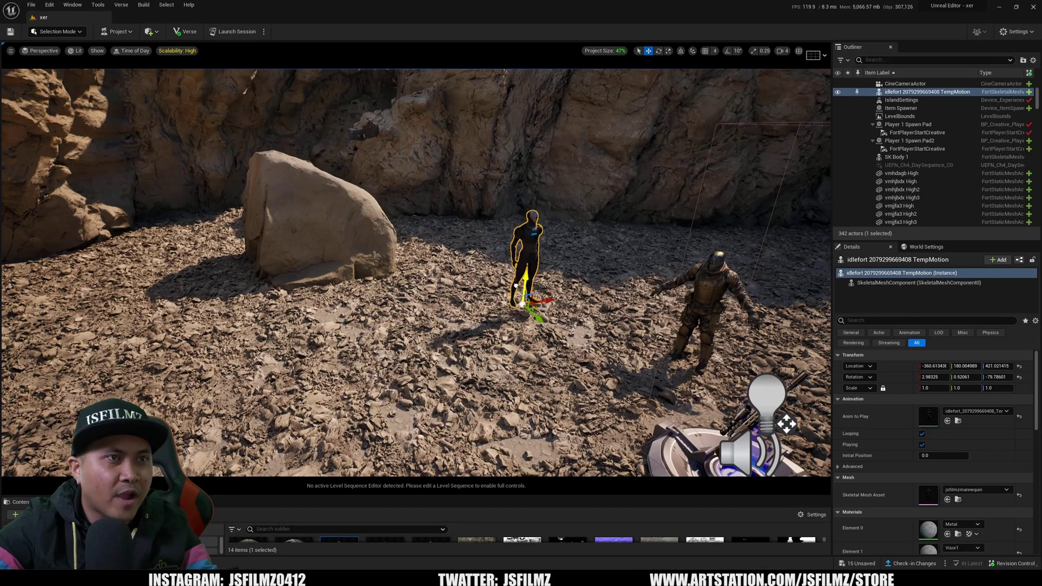
{"action": "mouse_move", "coordinate": [536, 324]}
{"action": "left_mouse_down"}
{"action": "mouse_move", "coordinate": [568, 352]}
{"action": "mouse_move", "coordinate": [543, 340]}
{"action": "left_mouse_up"}
{"action": "key", "text": "w"}
{"action": "right_click_drag", "start_coordinate": [543, 340], "coordinate": [649, 315]}
{"action": "right_click_drag", "start_coordinate": [369, 470], "coordinate": [369, 472]}
{"action": "key", "text": "w"}
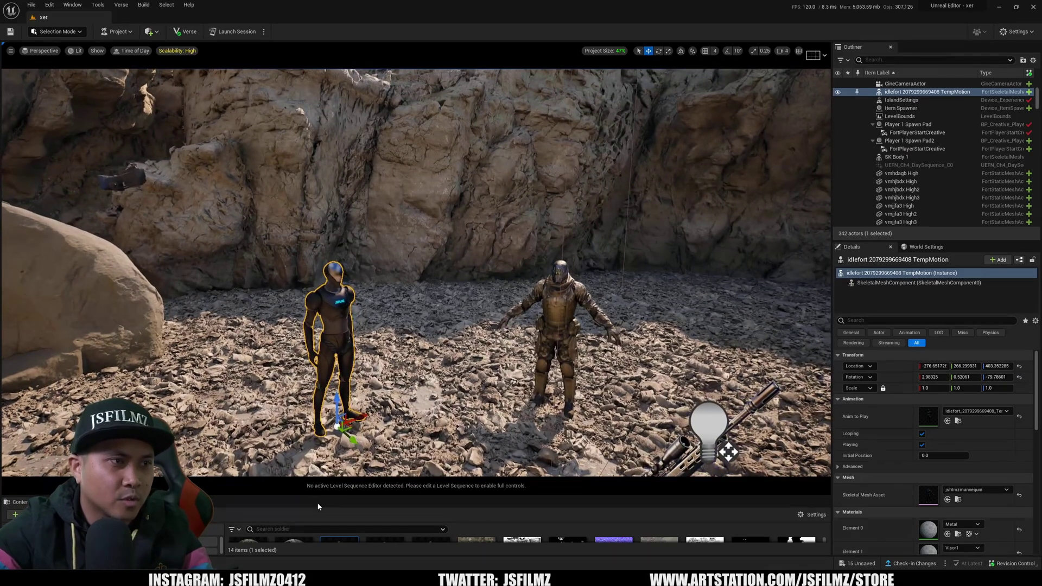
Bring b1-fall-kicked-knockout.fbx from the soldier folder on drive D into the soldier content folder
{"action": "left_click_drag", "start_coordinate": [318, 498], "coordinate": [318, 362]}
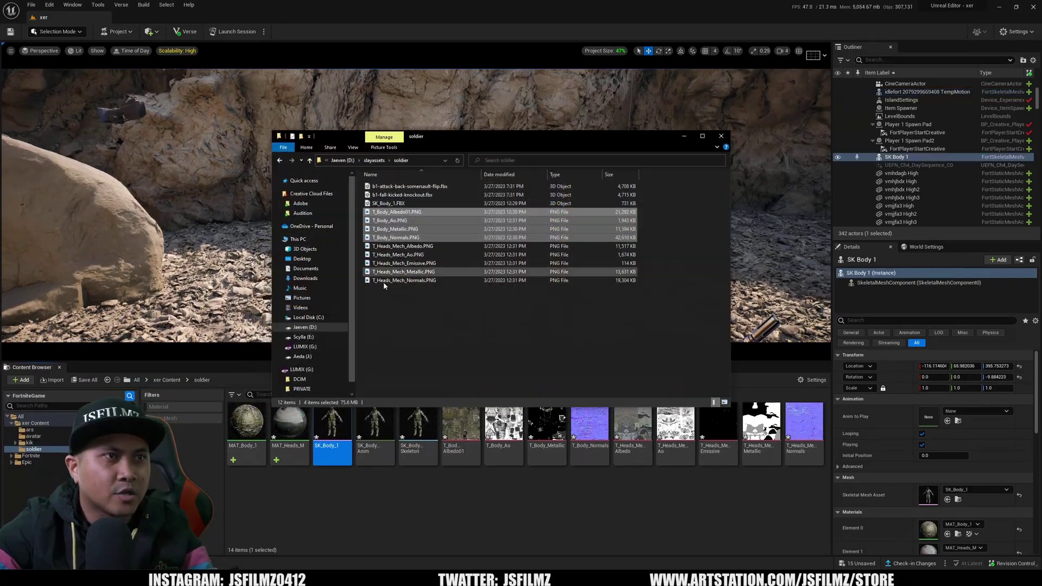
{"action": "left_click", "coordinate": [384, 285]}
{"action": "left_click_drag", "start_coordinate": [460, 144], "coordinate": [678, 188]}
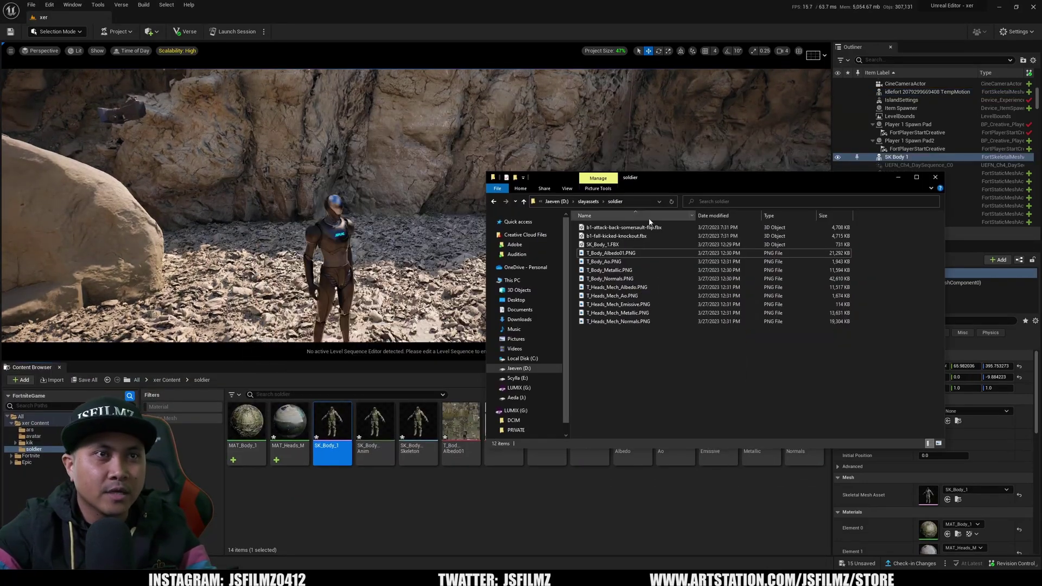
{"action": "left_click_drag", "start_coordinate": [645, 237], "coordinate": [311, 504]}
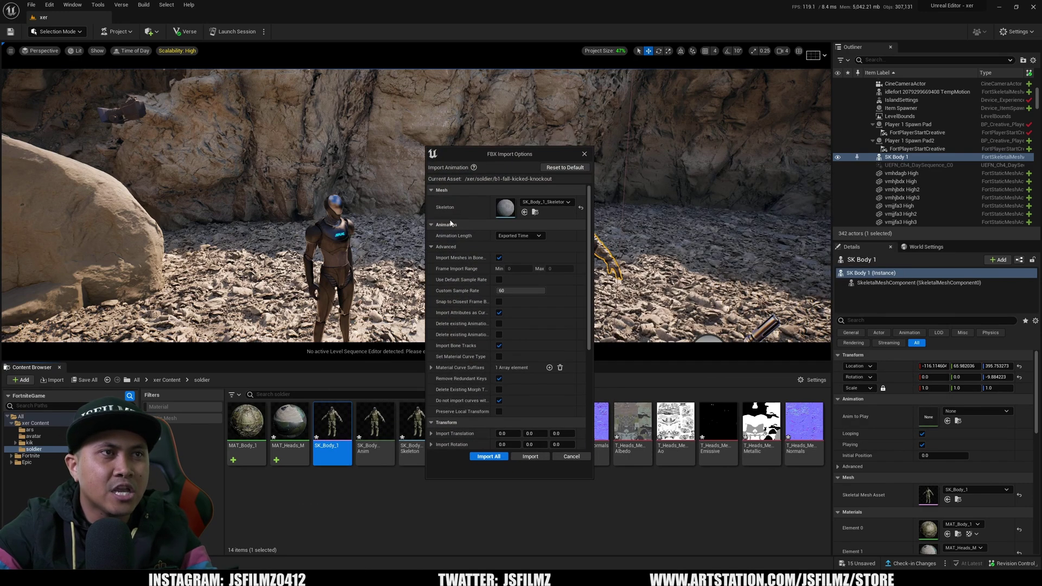
Import the b1-fall-kicked-knockout animation using SK_Body_1_Skeleton as its skeleton, and close the message log
{"action": "left_click", "coordinate": [543, 202]}
{"action": "left_click", "coordinate": [542, 204]}
{"action": "left_click", "coordinate": [542, 203]}
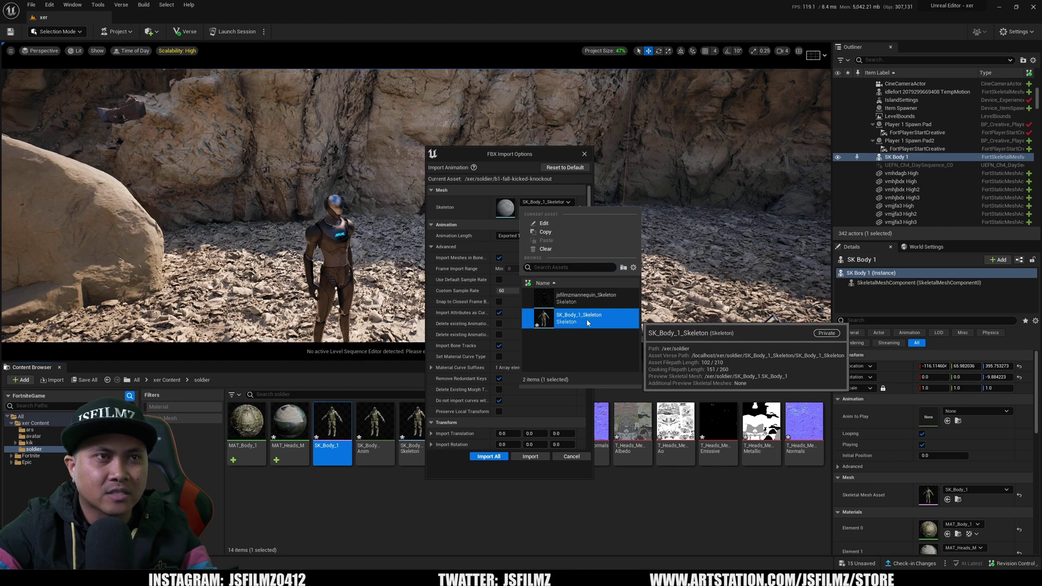
{"action": "left_click", "coordinate": [462, 459]}
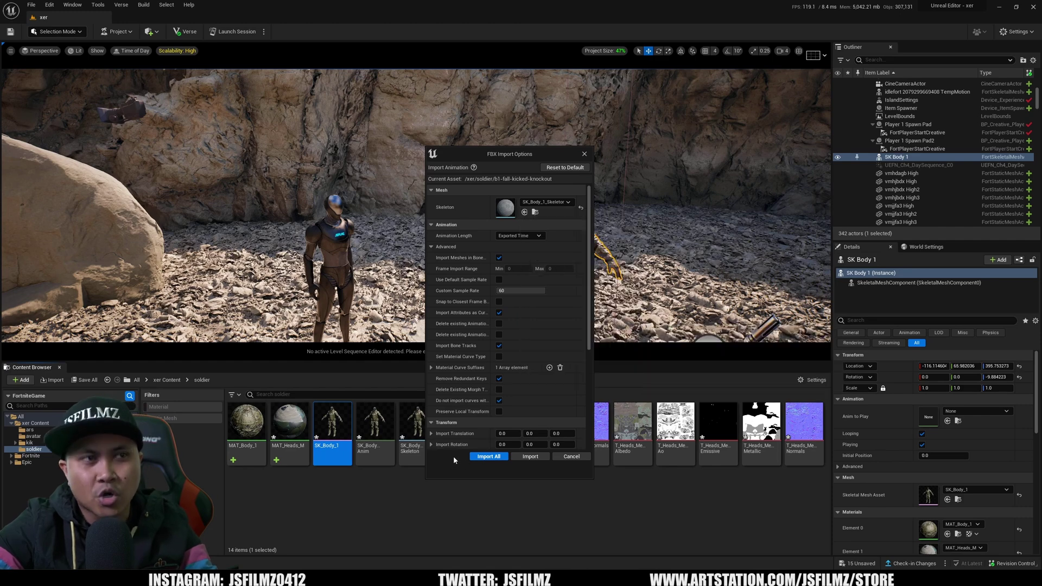
{"action": "left_click", "coordinate": [522, 460]}
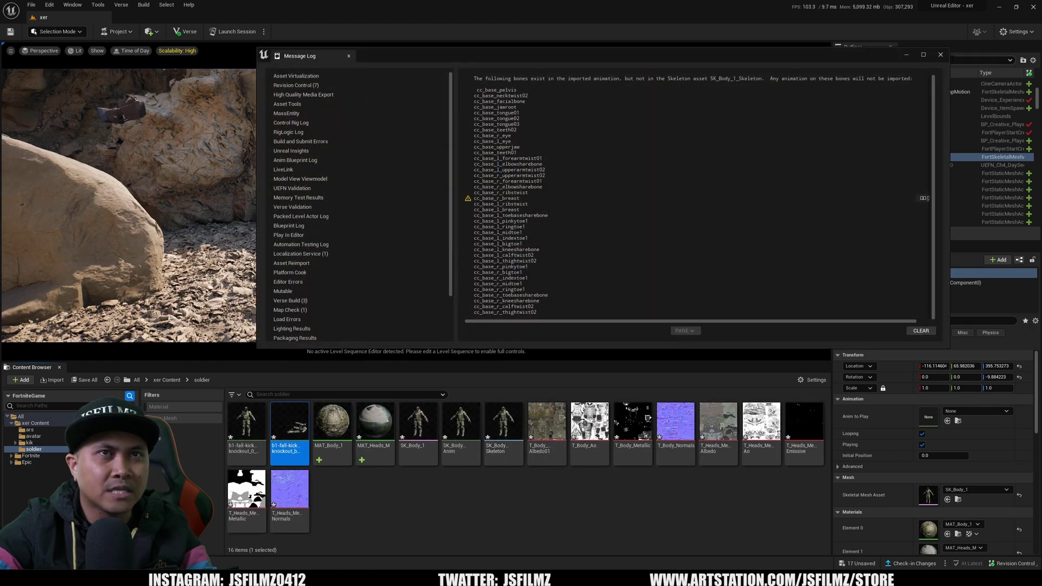
{"action": "left_click", "coordinate": [941, 56]}
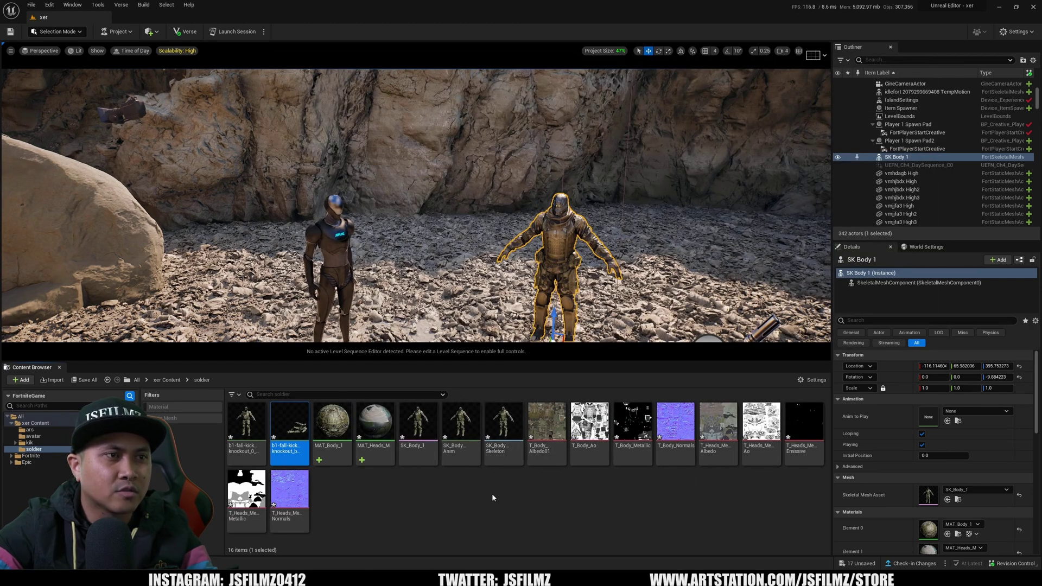
Preview the imported b1-fall-kicked-knockout animation on the soldier, pause it, and minimize the animation editor
{"action": "double_click", "coordinate": [289, 429]}
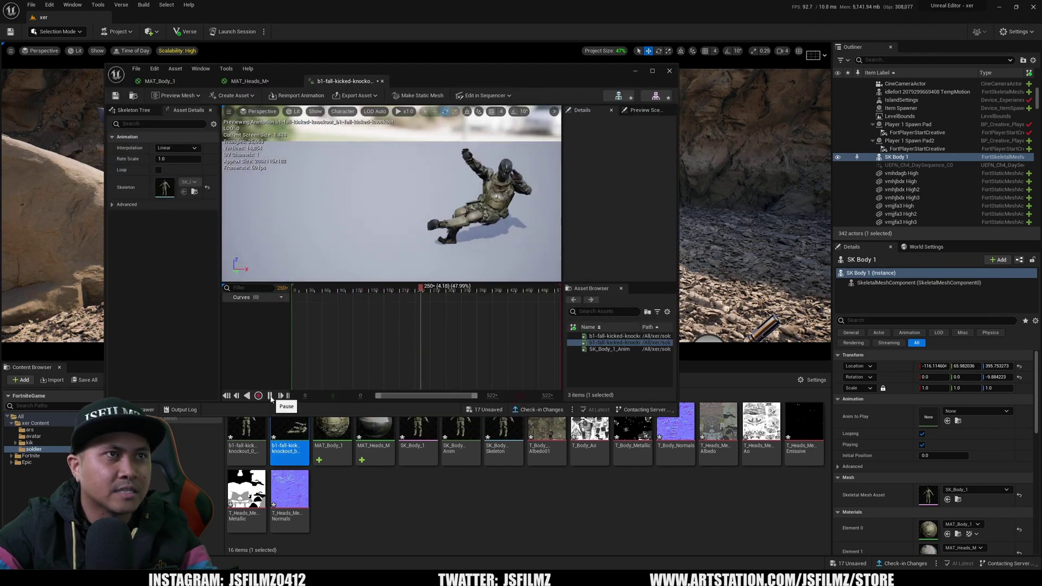
{"action": "left_click", "coordinate": [274, 400]}
{"action": "left_click", "coordinate": [634, 73]}
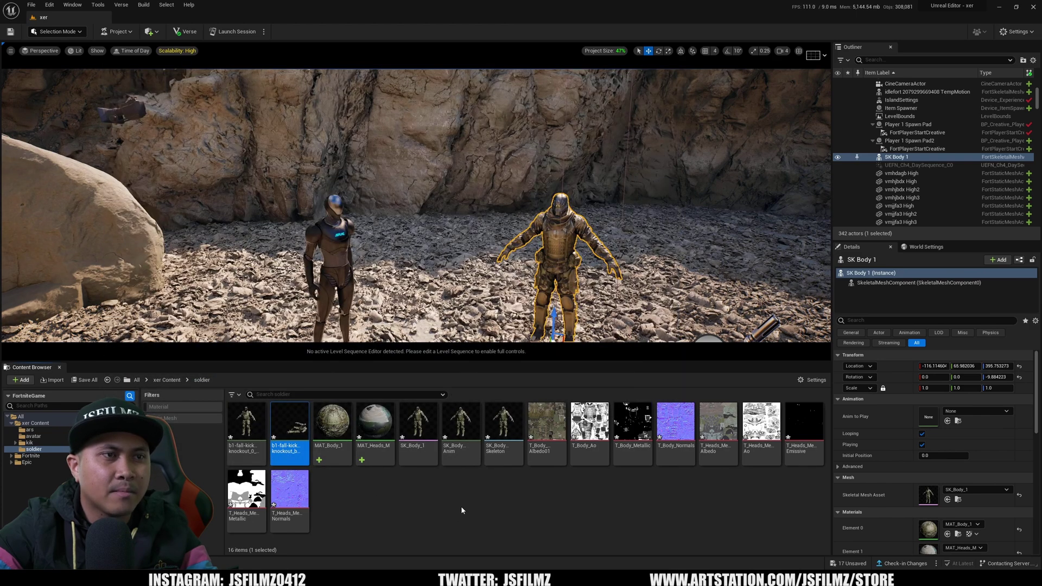
Open the skeleton of SK_Body_1 and show the translation retargeting options in its bone tree
{"action": "double_click", "coordinate": [418, 429]}
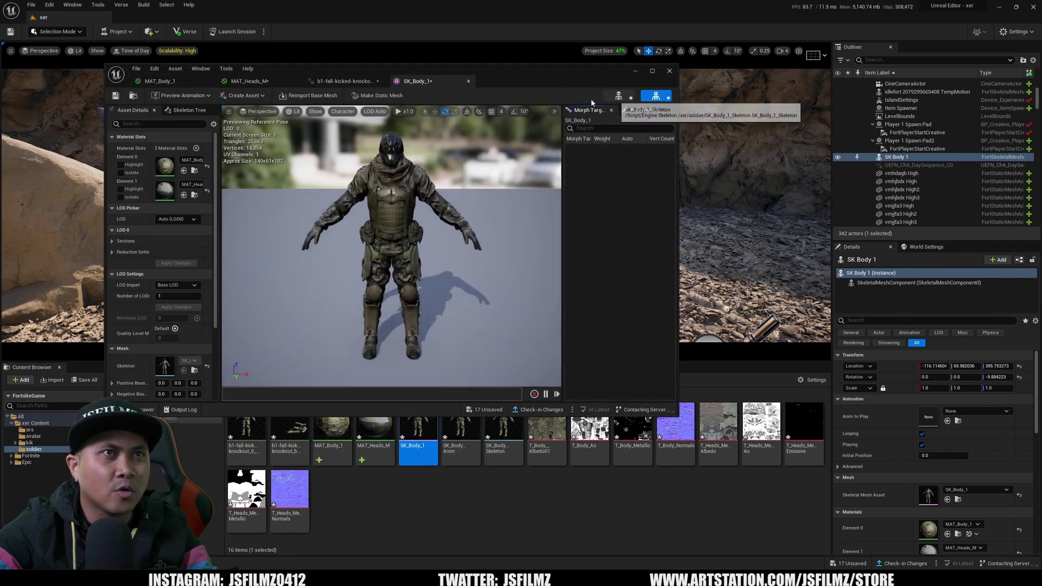
{"action": "left_click", "coordinate": [619, 96]}
{"action": "left_click", "coordinate": [202, 112]}
{"action": "left_click", "coordinate": [233, 136]}
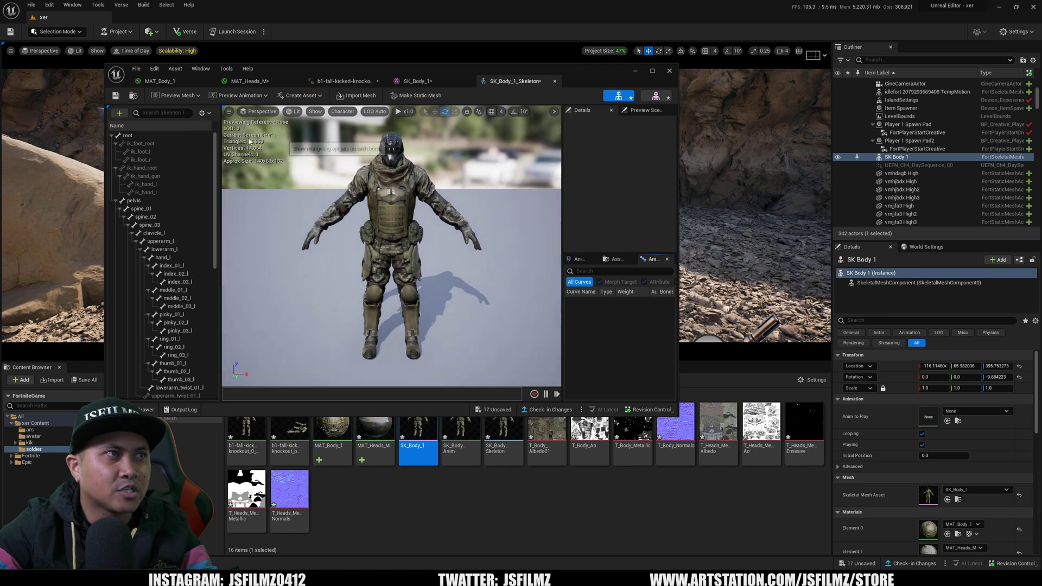
Set translation retargeting to Skeleton recursively for all bones from spine_01 down through the right thigh
{"action": "left_click", "coordinate": [158, 208]}
{"action": "scroll", "coordinate": [163, 326], "scroll_direction": "down", "scroll_amount": 10}
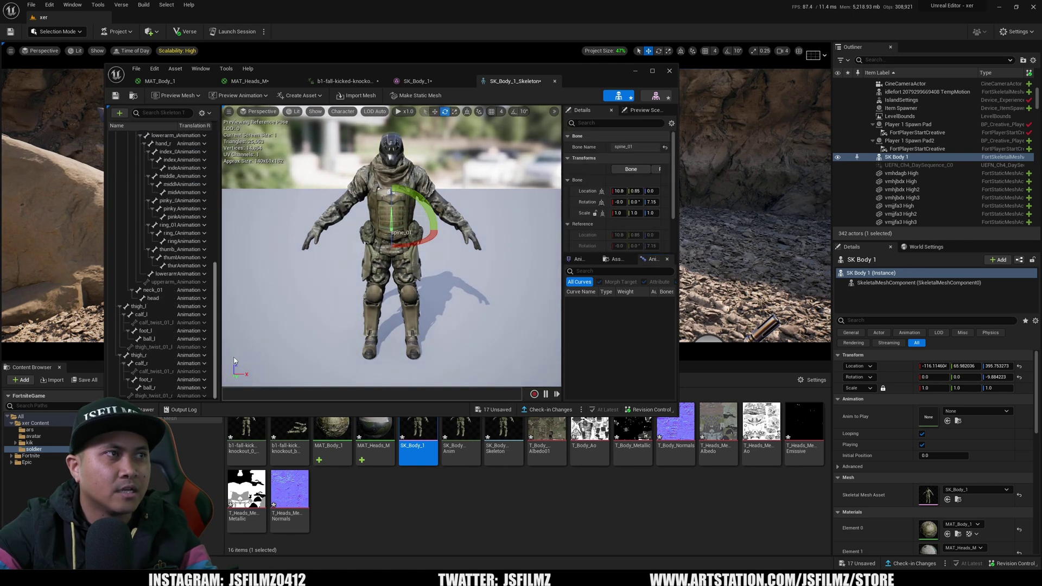
{"action": "left_click", "coordinate": [146, 353], "text": "shift"}
{"action": "right_click", "coordinate": [148, 353]}
{"action": "left_click", "coordinate": [218, 402]}
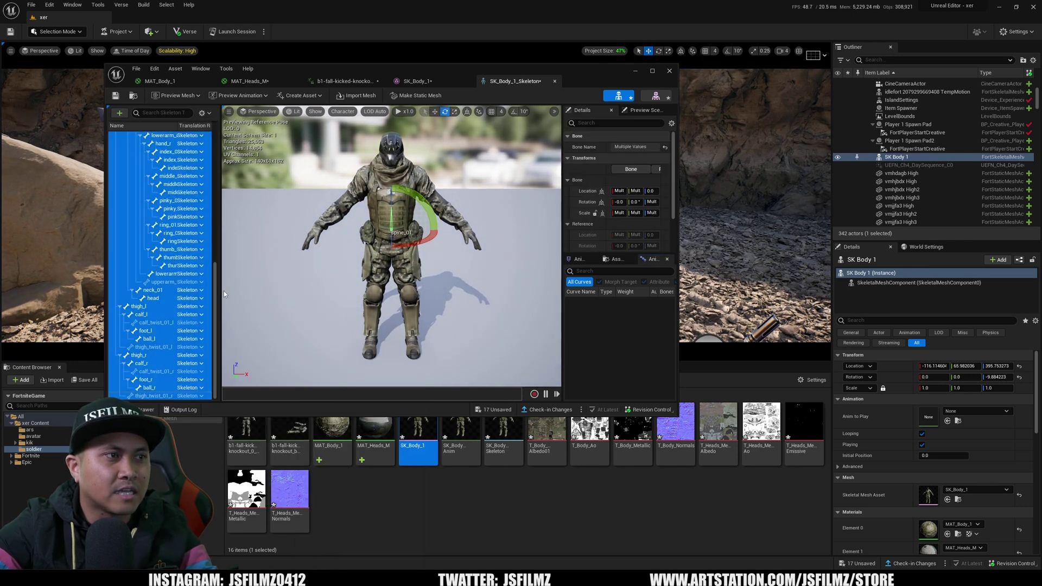
Review the retargeting settings in the bone tree, save SK_Body_1_Skeleton, and close the editor window
{"action": "left_click_drag", "start_coordinate": [216, 292], "coordinate": [216, 159]}
{"action": "left_click", "coordinate": [149, 209]}
{"action": "mouse_move", "coordinate": [215, 224]}
{"action": "left_mouse_down"}
{"action": "mouse_move", "coordinate": [215, 355]}
{"action": "mouse_move", "coordinate": [215, 217]}
{"action": "left_mouse_up"}
{"action": "left_click", "coordinate": [116, 96]}
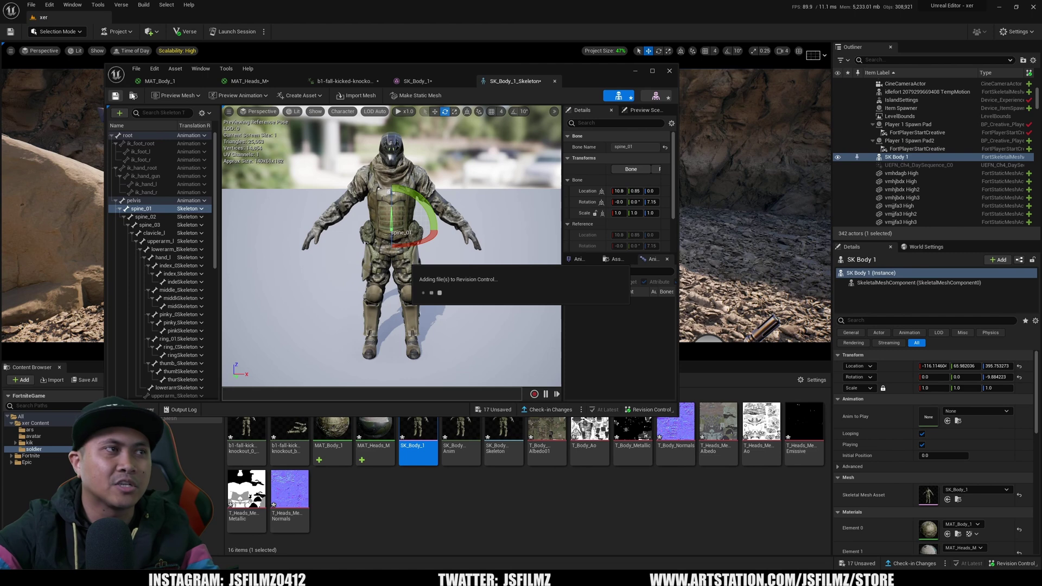
{"action": "left_click", "coordinate": [140, 201]}
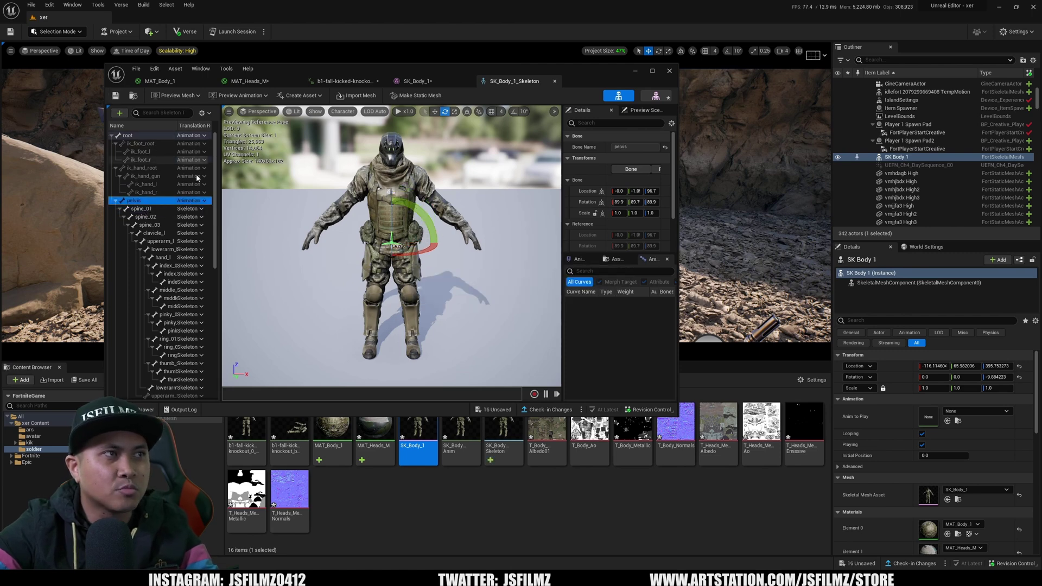
{"action": "scroll", "coordinate": [215, 209], "scroll_direction": "down", "scroll_amount": 5}
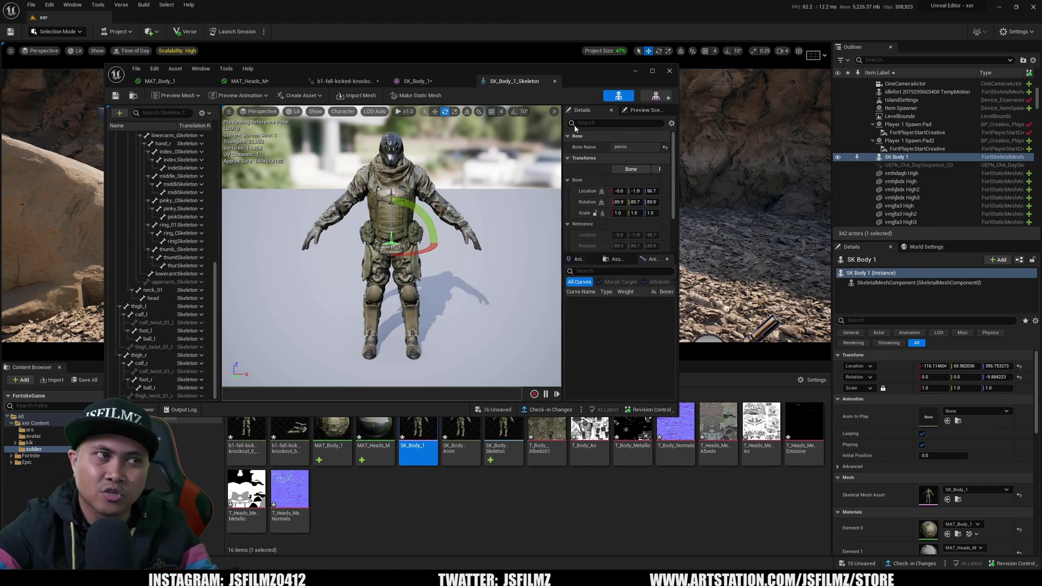
{"action": "left_click", "coordinate": [670, 71]}
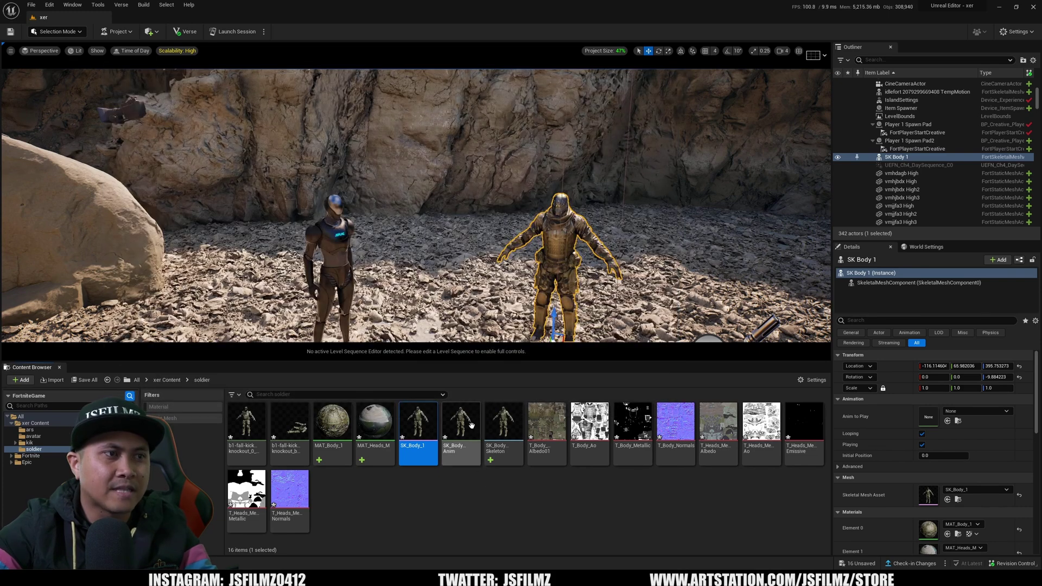
Select the mannequin in the level and open the avatar content folder
{"action": "key", "text": "s"}
{"action": "right_click_drag", "start_coordinate": [530, 279], "coordinate": [546, 287]}
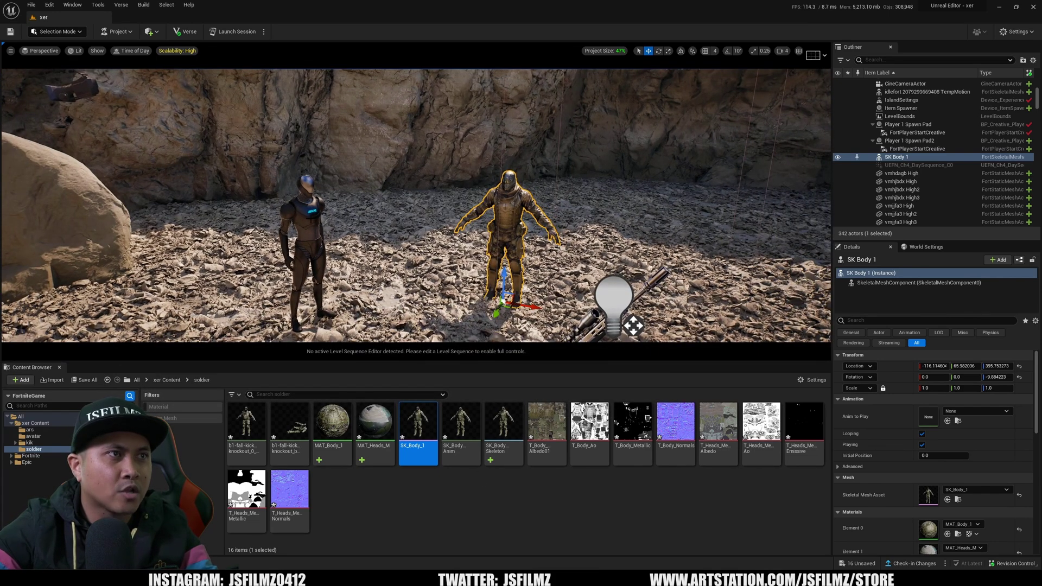
{"action": "left_click", "coordinate": [306, 236]}
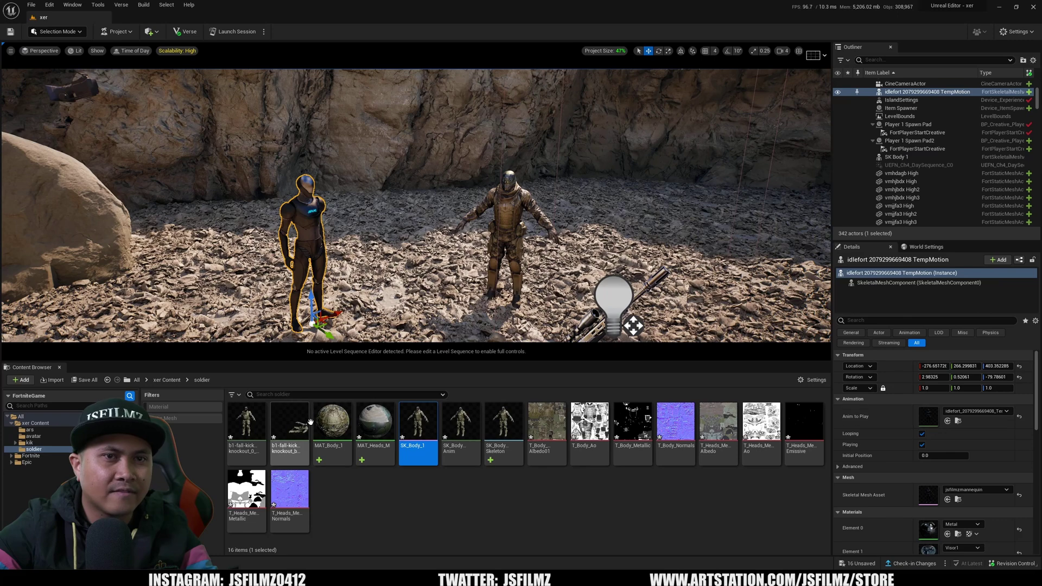
{"action": "left_click", "coordinate": [166, 380]}
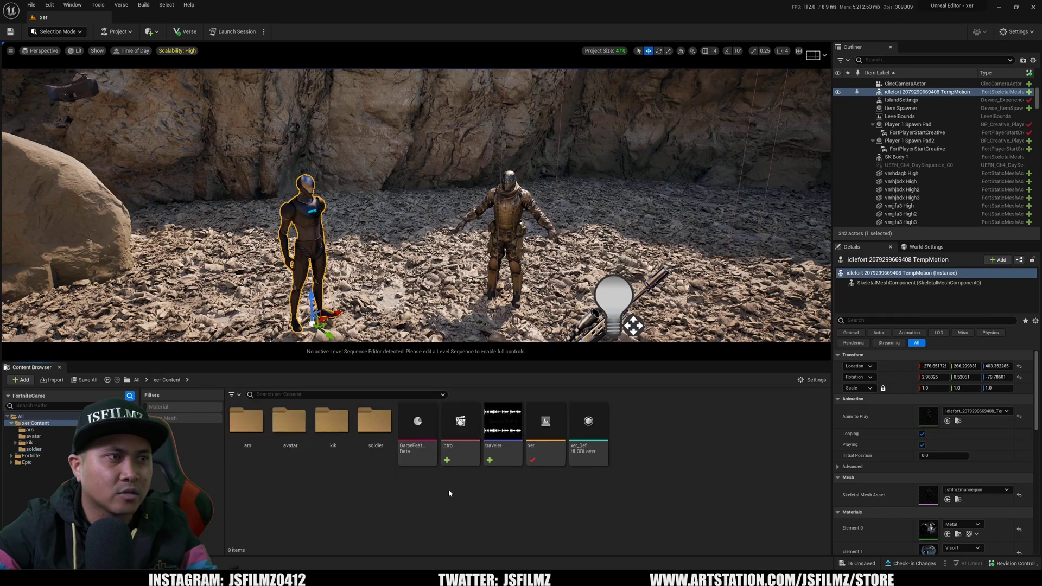
{"action": "double_click", "coordinate": [290, 427]}
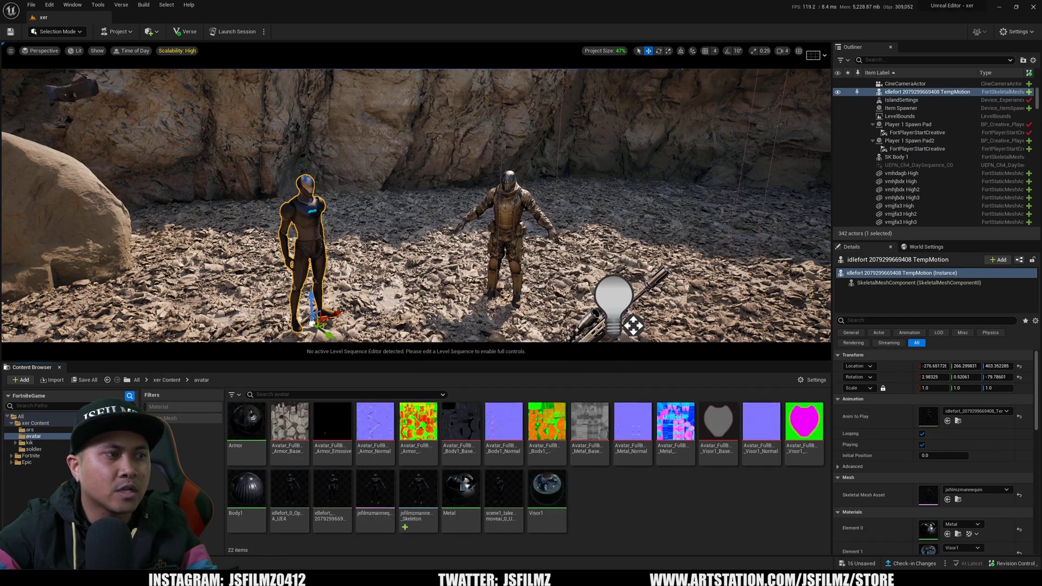
Import b1-attack-back-somersault-flip.fbx from the soldier folder on disk into the avatar folder, using jsfilmzmannequin_Skeleton
{"action": "left_click", "coordinate": [239, 578]}
{"action": "left_click", "coordinate": [630, 230]}
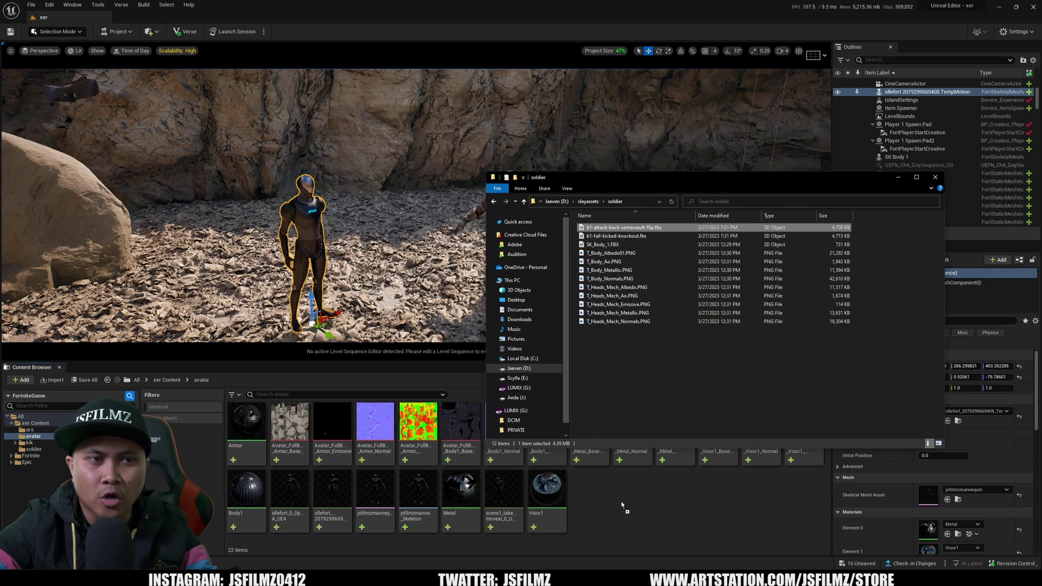
{"action": "left_click_drag", "start_coordinate": [622, 504], "coordinate": [622, 506]}
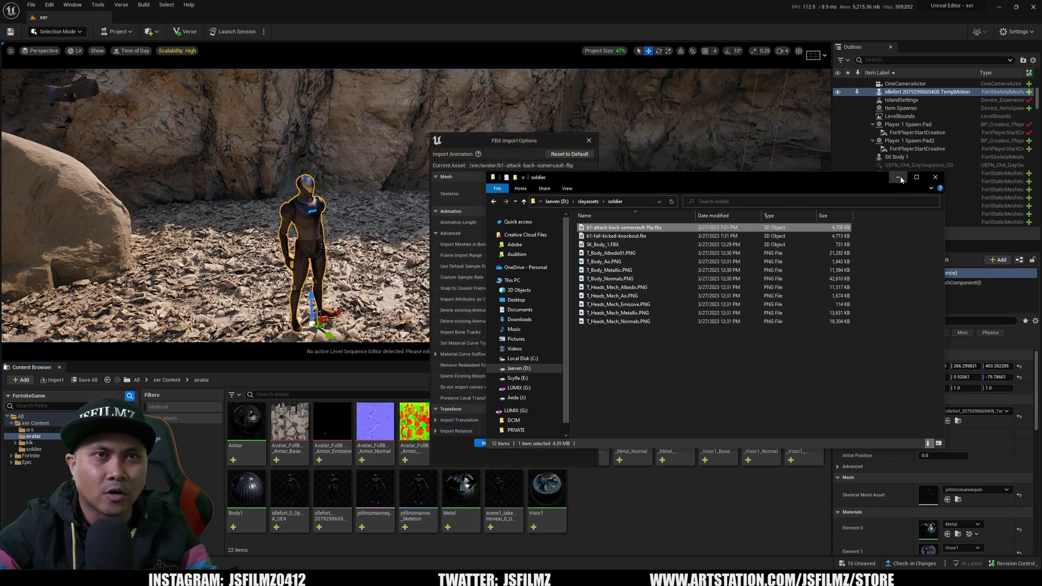
{"action": "left_click", "coordinate": [899, 178]}
{"action": "left_click", "coordinate": [558, 193]}
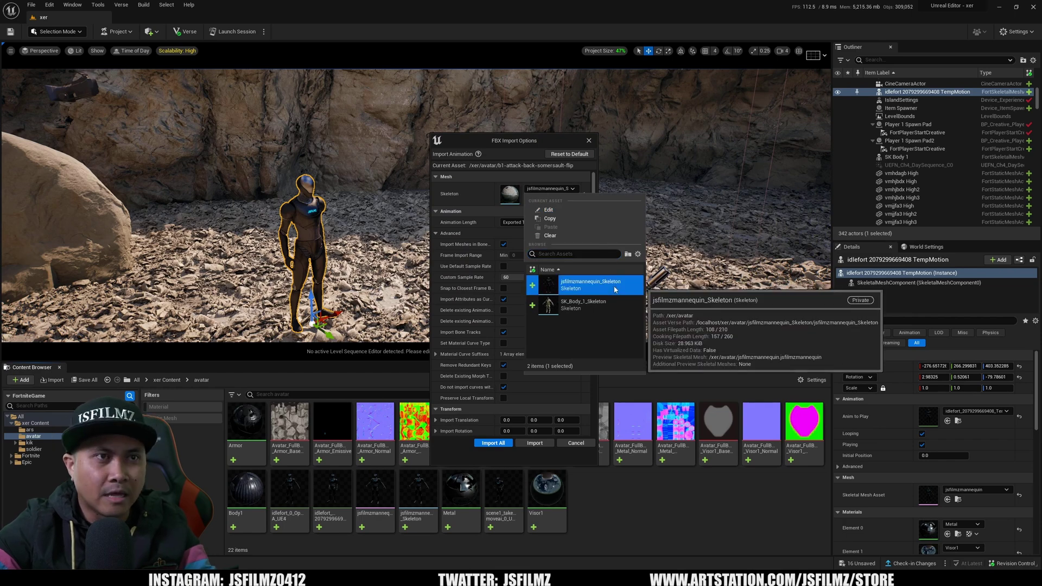
{"action": "left_click", "coordinate": [532, 142]}
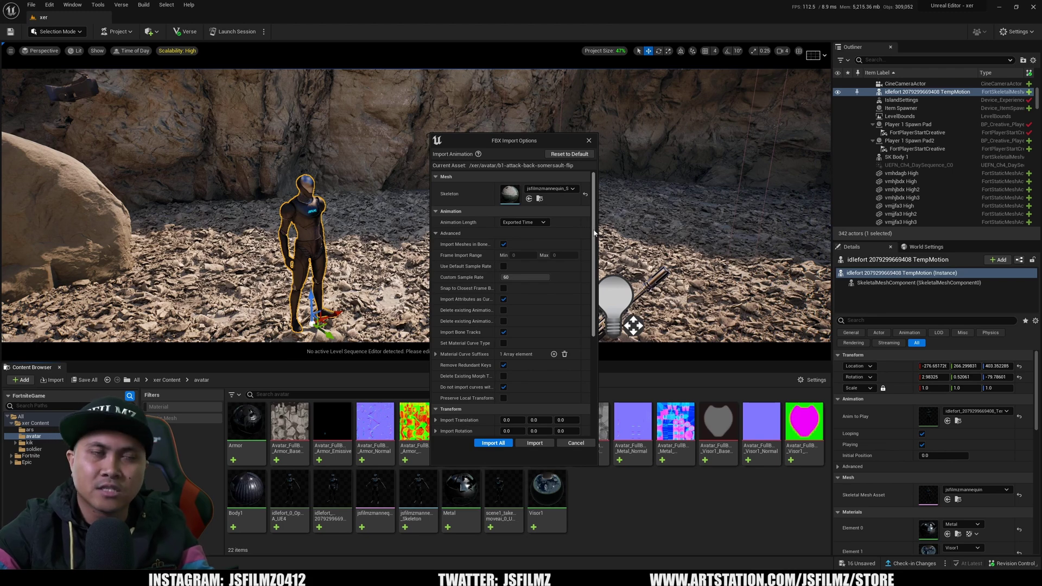
{"action": "mouse_move", "coordinate": [595, 234]}
{"action": "left_mouse_down"}
{"action": "mouse_move", "coordinate": [596, 288]}
{"action": "mouse_move", "coordinate": [599, 224]}
{"action": "left_mouse_up"}
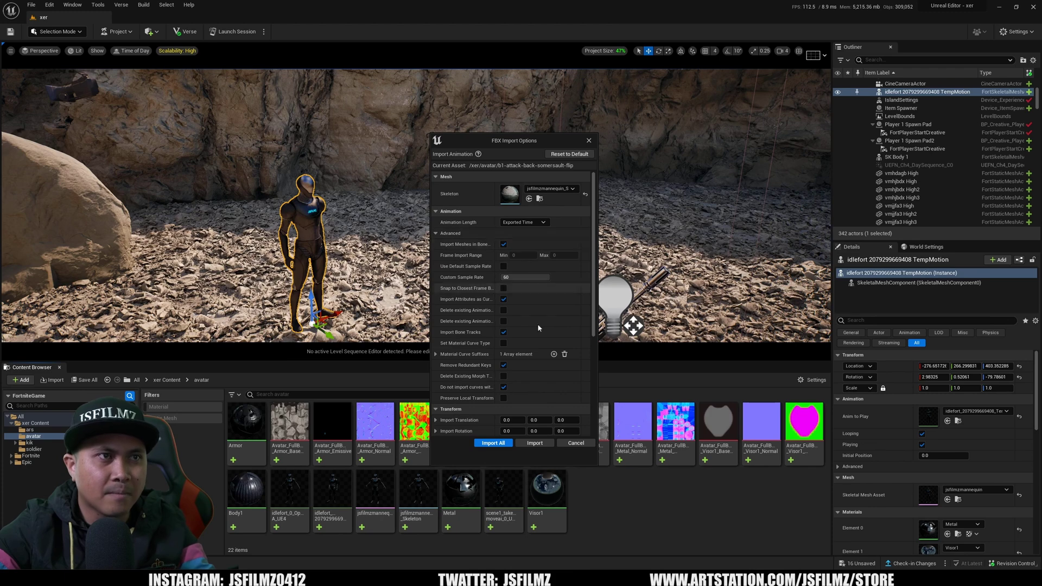
{"action": "left_click", "coordinate": [533, 443]}
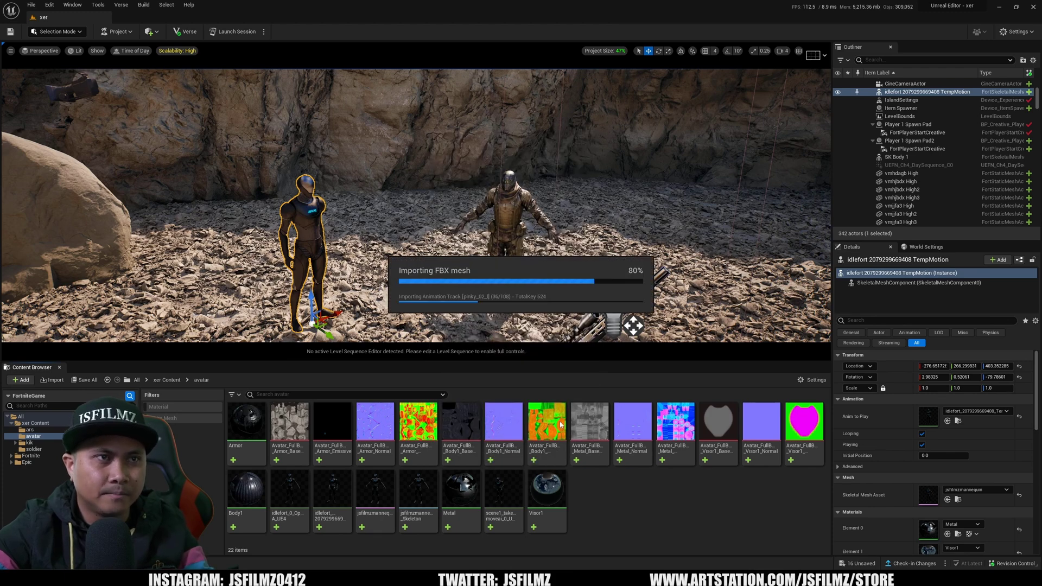
Preview the imported somersault-flip animation on the mannequin by scrubbing its timeline, and minimize the animation editor
{"action": "double_click", "coordinate": [297, 494]}
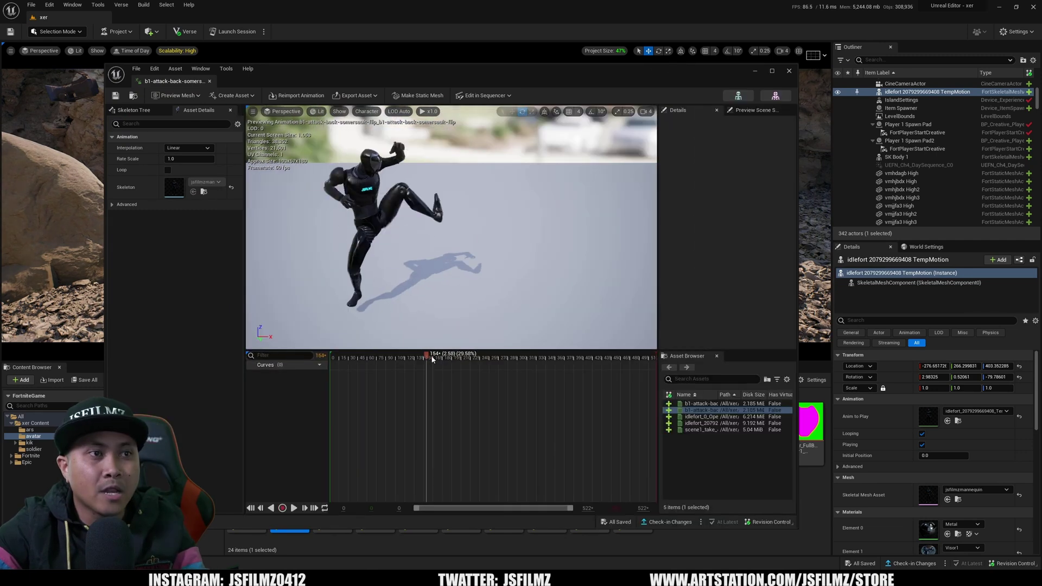
{"action": "left_click_drag", "start_coordinate": [430, 360], "coordinate": [480, 360]}
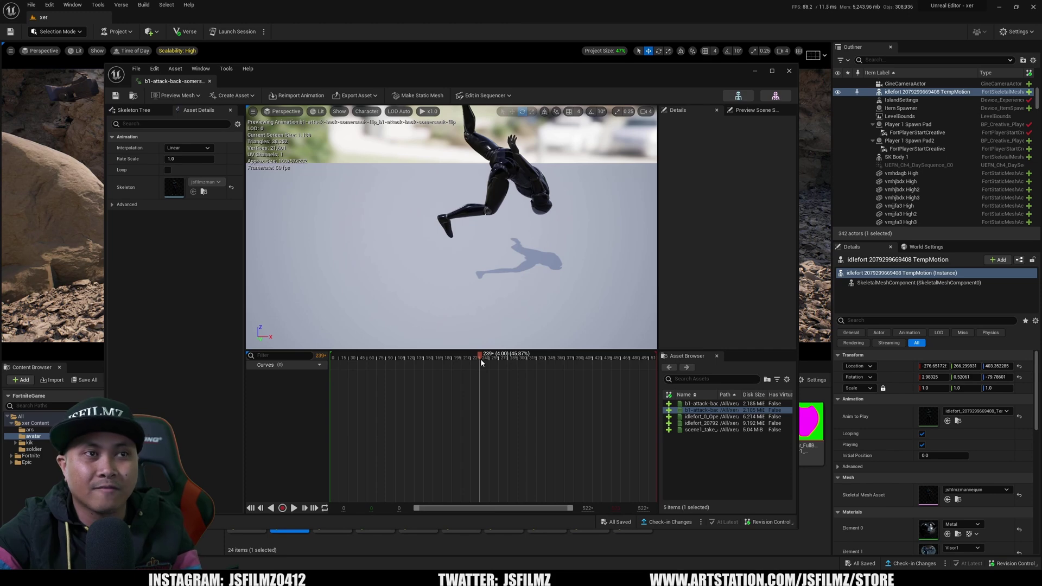
{"action": "left_click", "coordinate": [753, 71]}
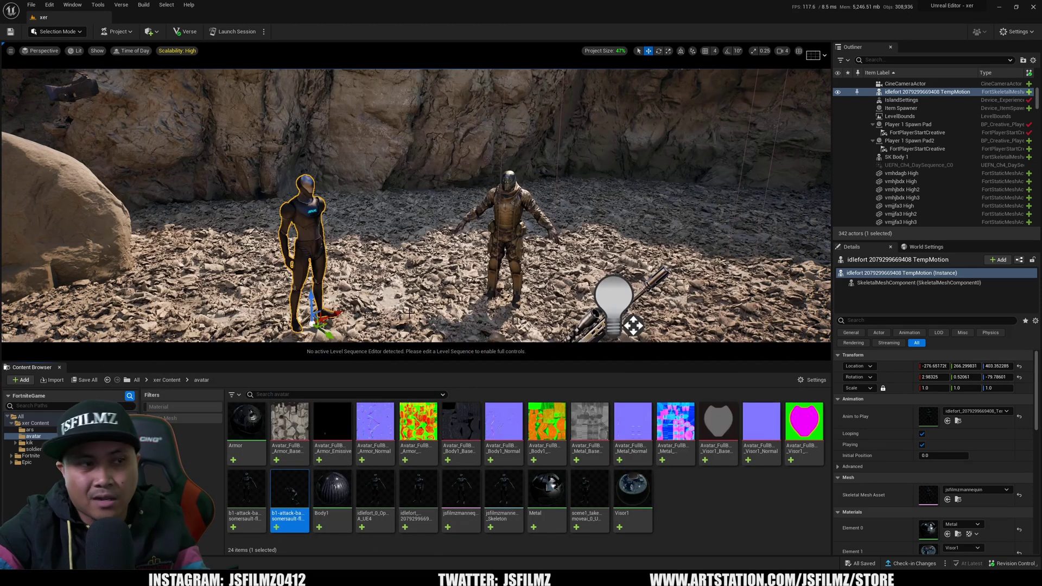
Create a Level Sequence named fight in the xer Content folder and open it in Sequencer
{"action": "left_click", "coordinate": [160, 381]}
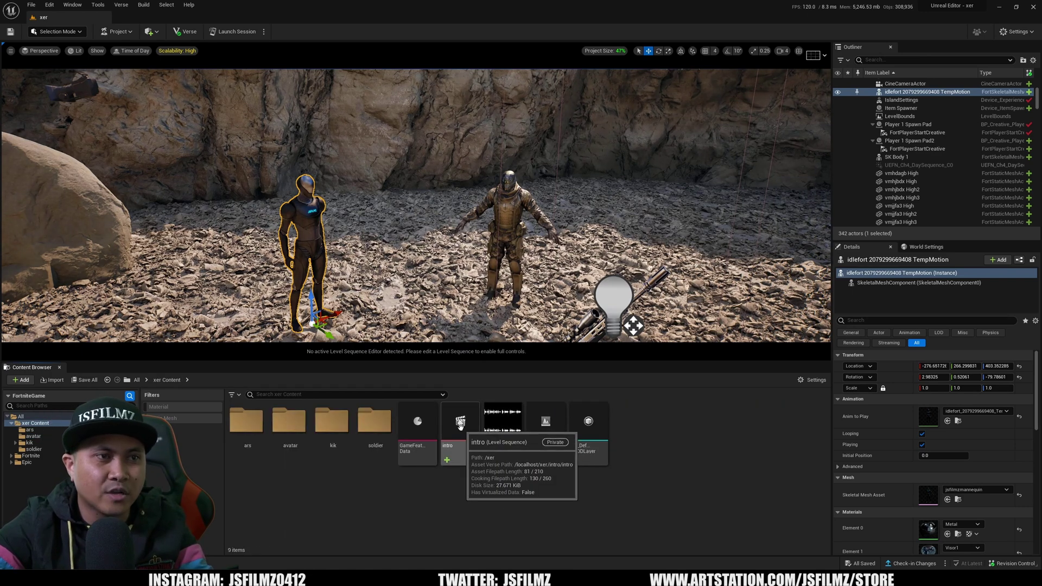
{"action": "right_click", "coordinate": [634, 441]}
{"action": "mouse_move", "coordinate": [661, 390]}
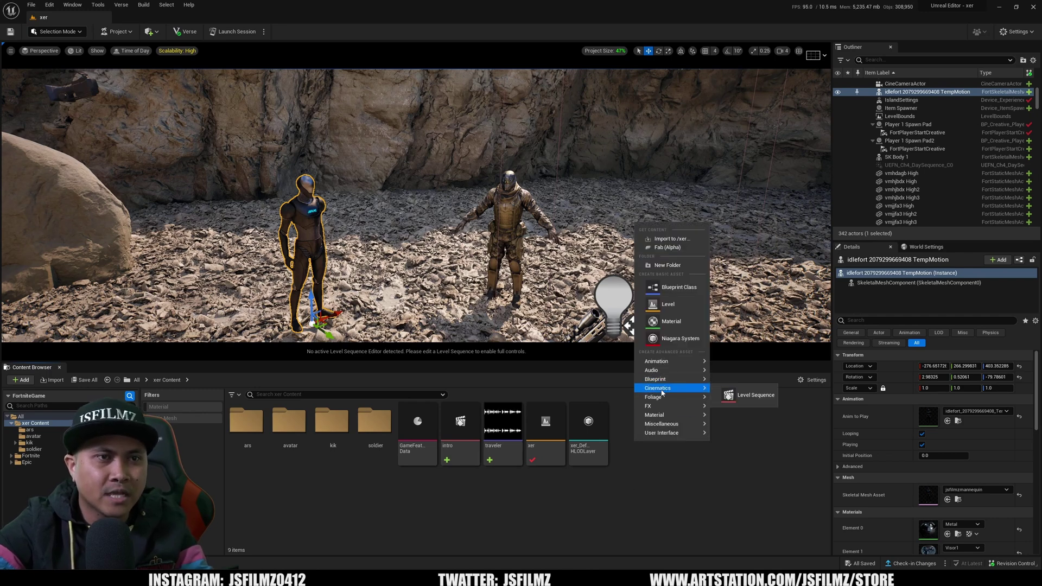
{"action": "left_click", "coordinate": [752, 395]}
{"action": "type", "text": "fight"}
{"action": "key", "text": "Return"}
{"action": "double_click", "coordinate": [503, 426]}
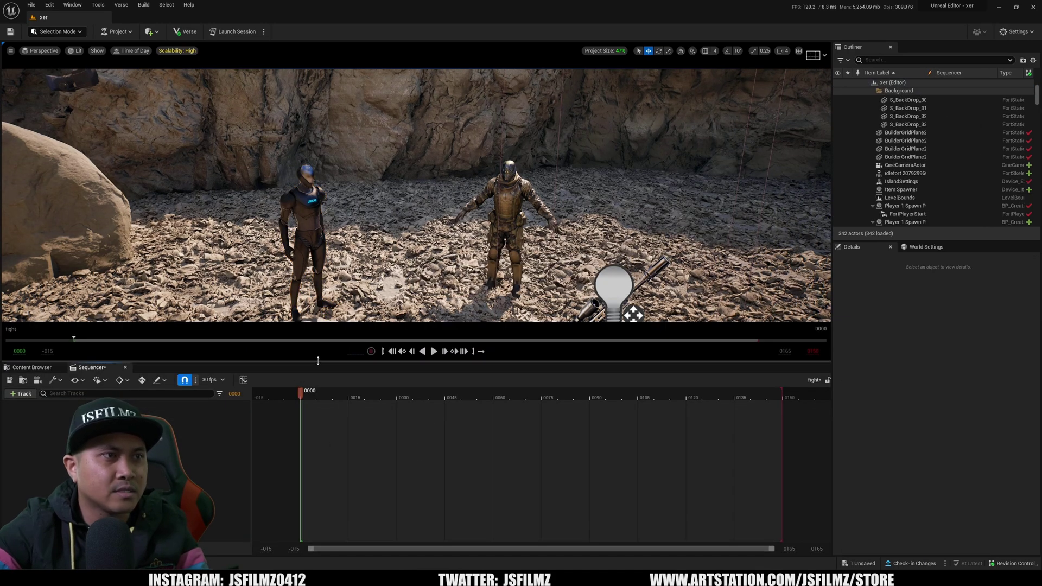
Add the soldier actor SK Body 1 and the mannequin actor as tracks in the fight sequence
{"action": "left_click_drag", "start_coordinate": [319, 361], "coordinate": [321, 397]}
{"action": "left_click", "coordinate": [499, 222]}
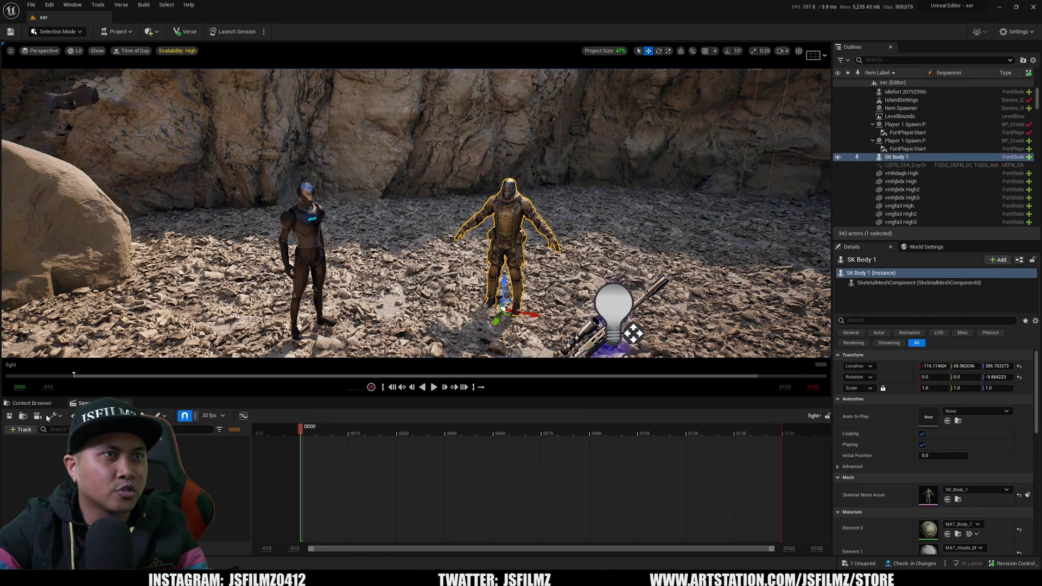
{"action": "left_click", "coordinate": [17, 429]}
{"action": "left_click", "coordinate": [239, 389]}
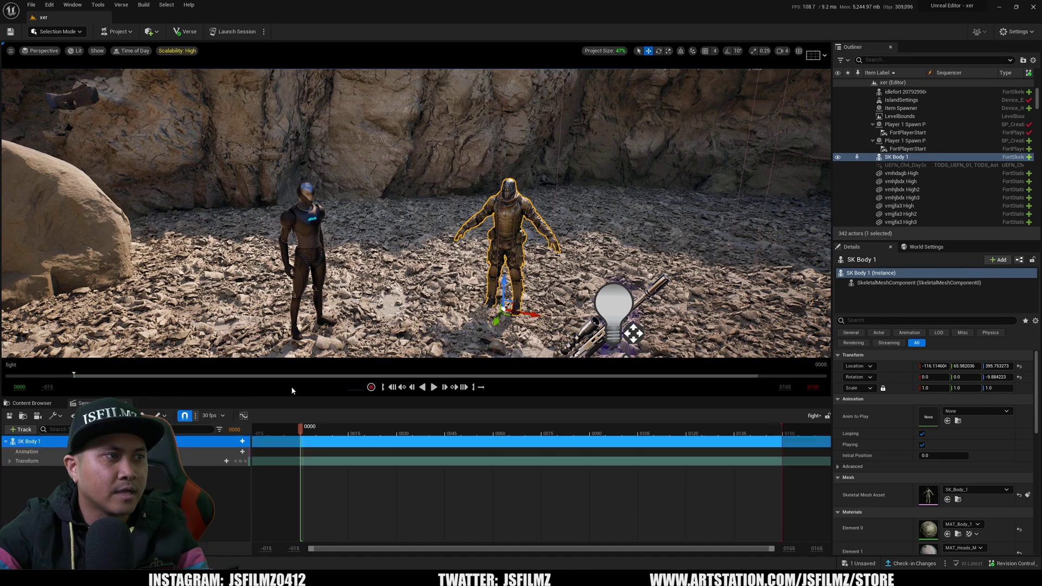
{"action": "left_click", "coordinate": [304, 233]}
{"action": "left_click", "coordinate": [17, 430]}
{"action": "left_click", "coordinate": [184, 389]}
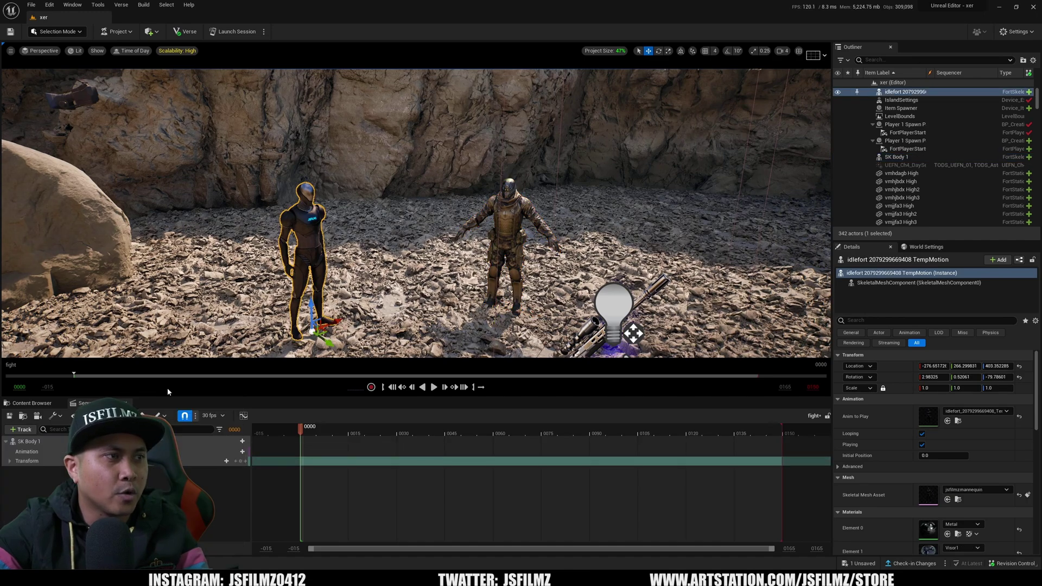
Add the b1-attack-back-somersault-flip animation to the mannequin's track and move the clip's start to frame 0
{"action": "right_click_drag", "start_coordinate": [400, 263], "coordinate": [323, 265]}
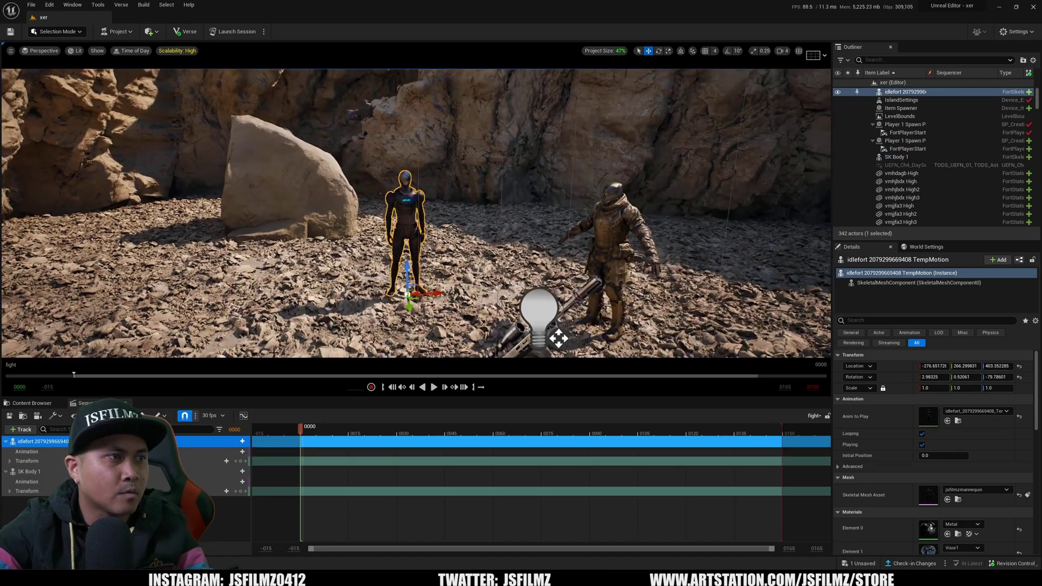
{"action": "left_click", "coordinate": [233, 452]}
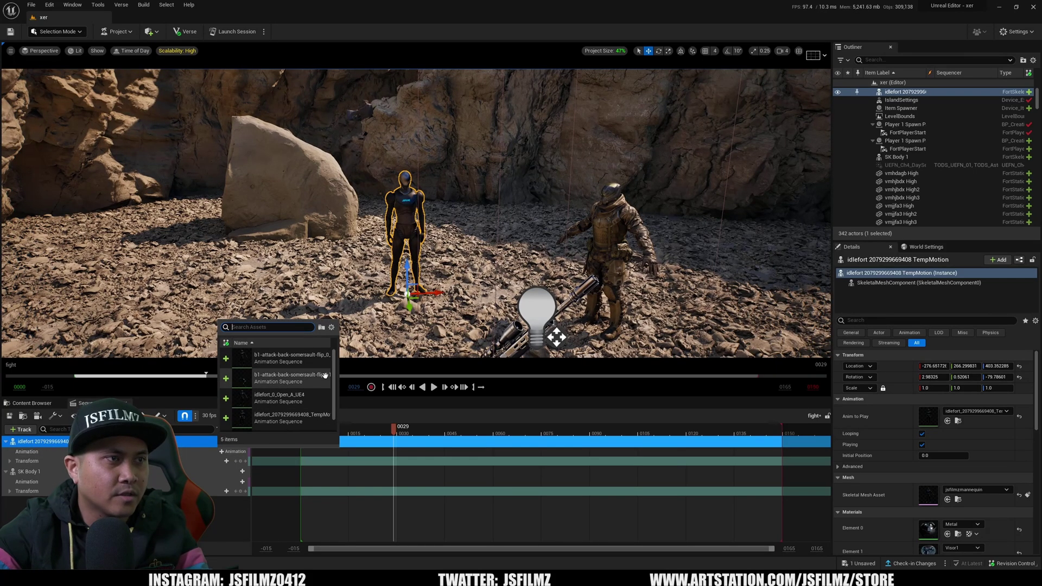
{"action": "left_click", "coordinate": [285, 380]}
{"action": "left_click_drag", "start_coordinate": [414, 444], "coordinate": [320, 447]}
Extend the fight sequence's playback range to the end of the somersault-flip clip
{"action": "scroll", "coordinate": [505, 477], "scroll_direction": "down", "scroll_amount": 7, "text": "ctrl"}
{"action": "scroll", "coordinate": [506, 477], "scroll_direction": "down", "scroll_amount": 1, "text": "ctrl"}
{"action": "left_click_drag", "start_coordinate": [484, 432], "coordinate": [563, 434]}
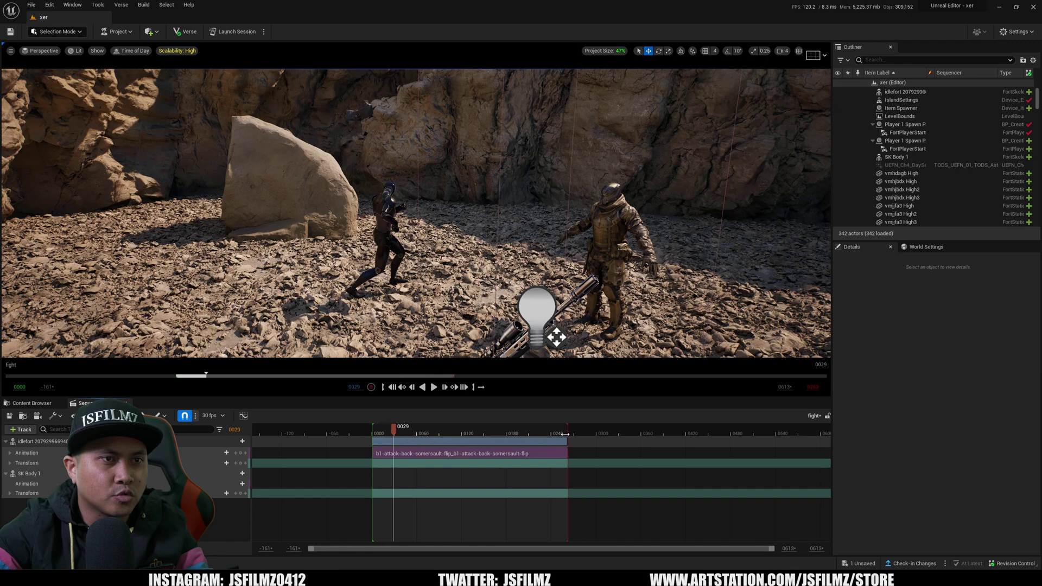
Add the b1-fall-kicked-knockout animation to the SK Body 1 track at frame 0
{"action": "mouse_move", "coordinate": [396, 433]}
{"action": "left_mouse_down"}
{"action": "mouse_move", "coordinate": [467, 436]}
{"action": "mouse_move", "coordinate": [380, 435]}
{"action": "left_mouse_up"}
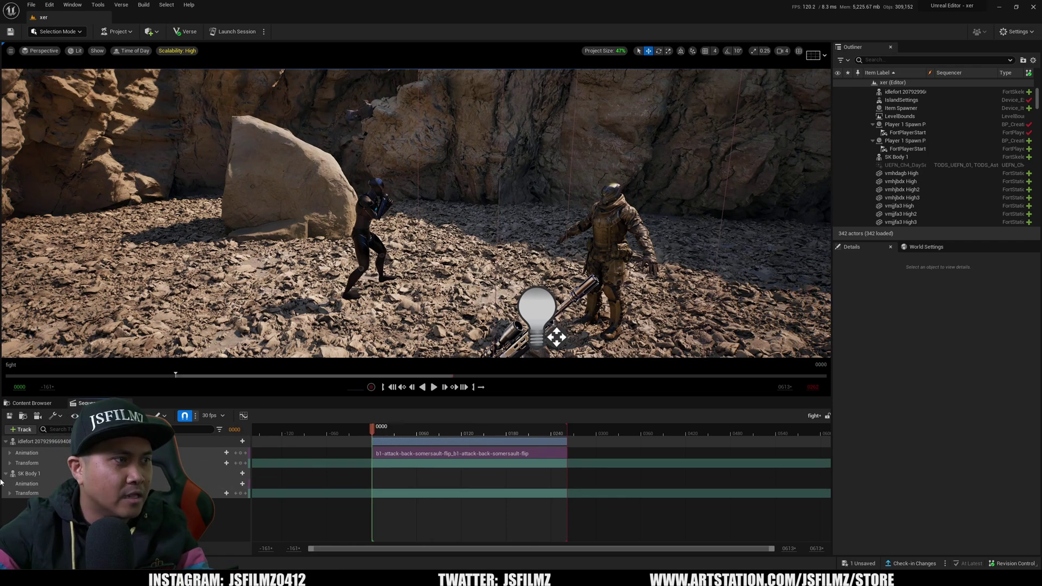
{"action": "left_click", "coordinate": [224, 484]}
{"action": "left_click", "coordinate": [288, 410]}
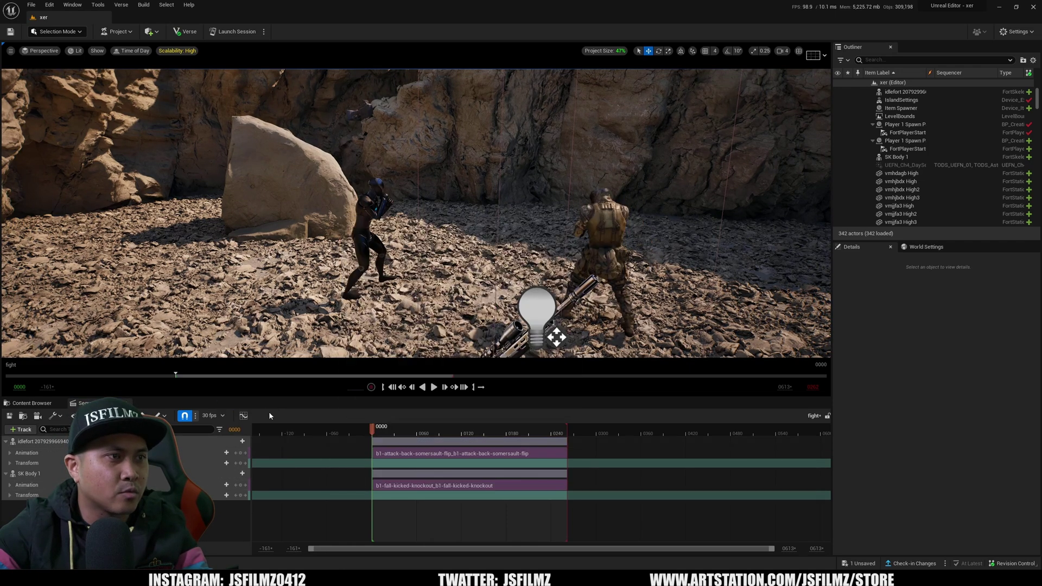
Delete the Item Spawner from the level beside the two characters
{"action": "right_click_drag", "start_coordinate": [416, 213], "coordinate": [543, 261]}
{"action": "right_click_drag", "start_coordinate": [383, 270], "coordinate": [390, 290]}
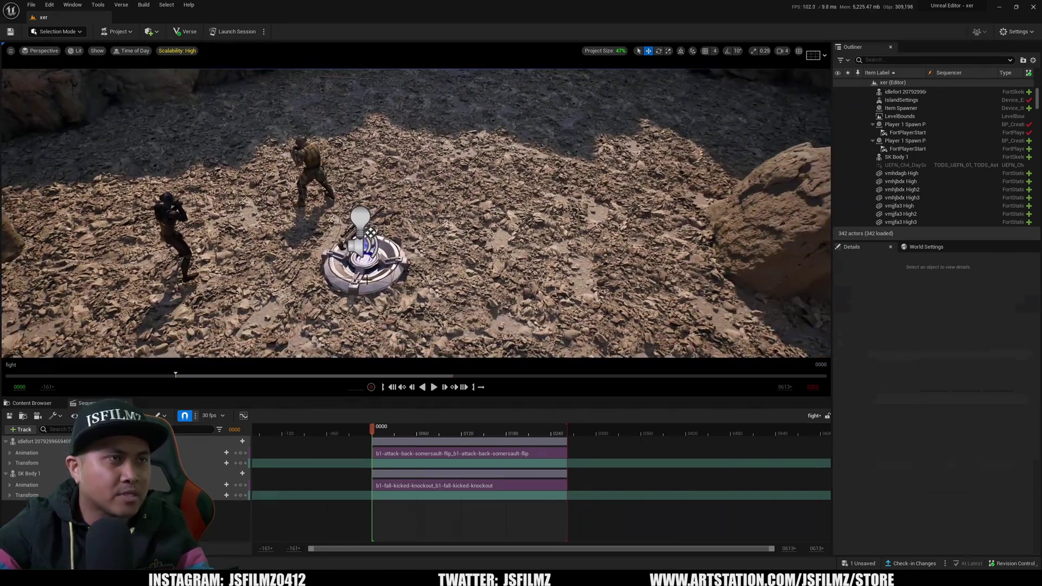
{"action": "left_click", "coordinate": [371, 232]}
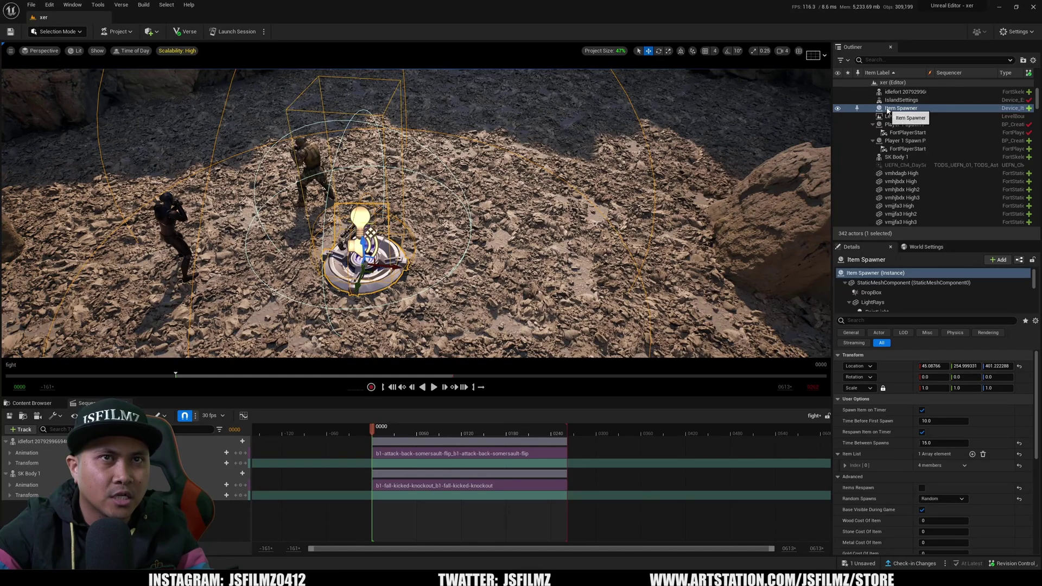
{"action": "key", "text": "Delete"}
{"action": "right_click_drag", "start_coordinate": [344, 237], "coordinate": [293, 214]}
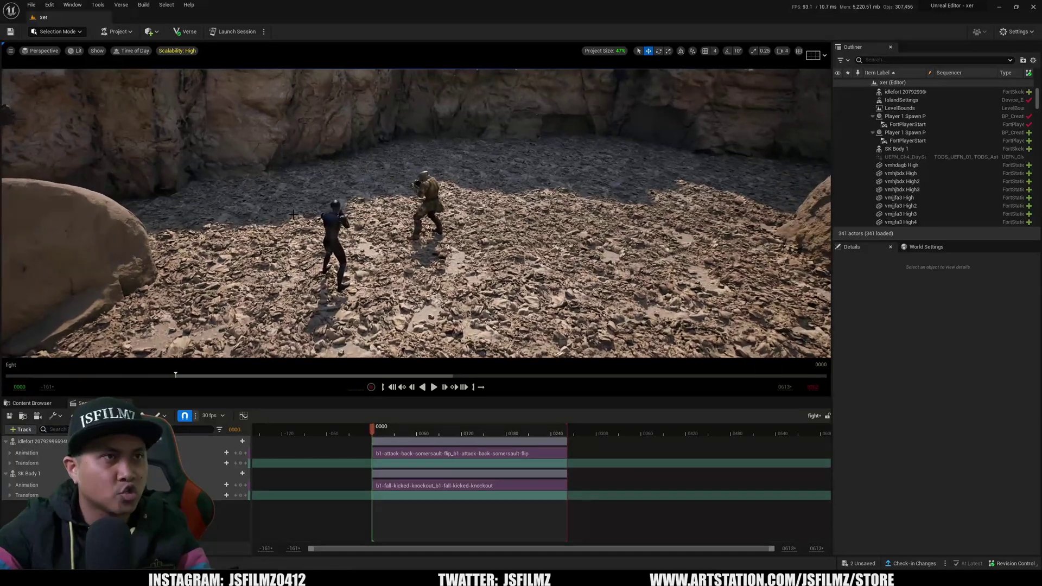
Move the soldier to about X 128, Y 263, and place the mannequin at about X -98, Y 328 with a Z rotation of about -23.6°
{"action": "left_click", "coordinate": [430, 251]}
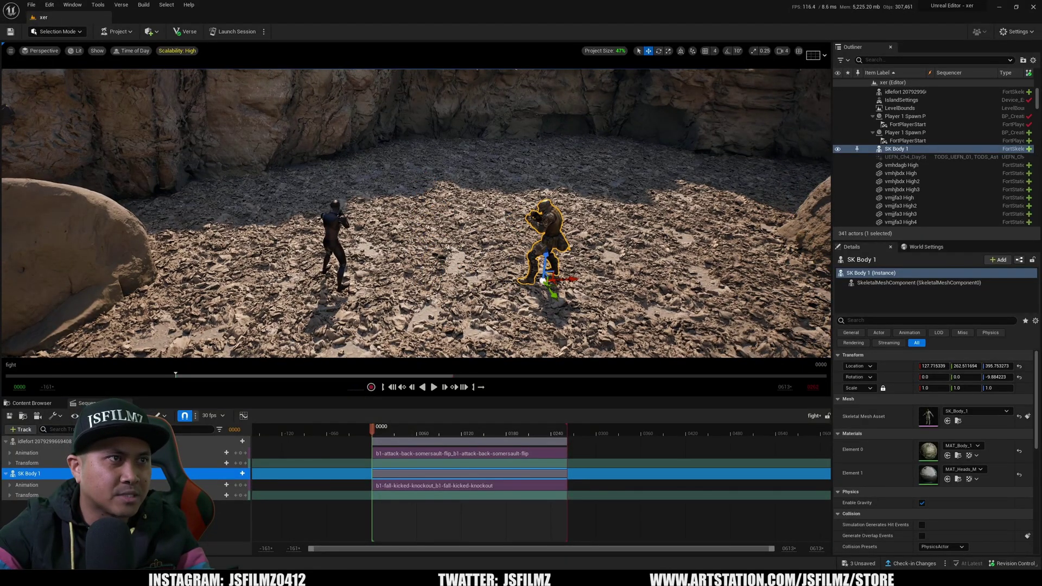
{"action": "left_click", "coordinate": [345, 283]}
{"action": "key", "text": "e"}
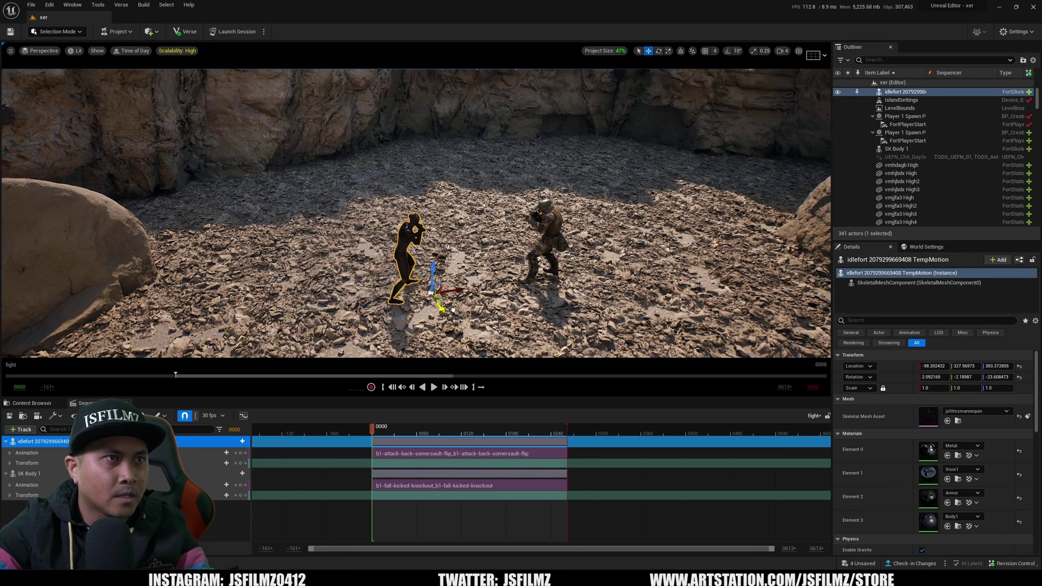
{"action": "right_click_drag", "start_coordinate": [462, 293], "coordinate": [462, 294]}
Scrub through the opening of the fight and move the mannequin close to the soldier, at about X 92, Y 286, Z 385
{"action": "left_click_drag", "start_coordinate": [373, 431], "coordinate": [394, 425]}
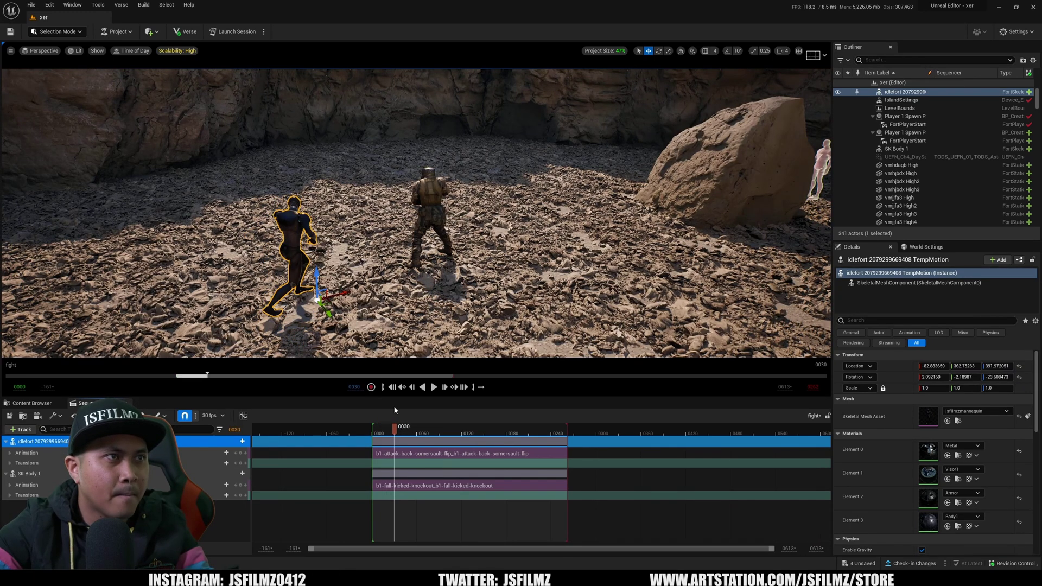
{"action": "left_click_drag", "start_coordinate": [328, 298], "coordinate": [443, 270]}
{"action": "right_click_drag", "start_coordinate": [431, 275], "coordinate": [477, 276]}
{"action": "key", "text": "a"}
{"action": "key", "text": "w"}
{"action": "left_click_drag", "start_coordinate": [381, 431], "coordinate": [379, 435]}
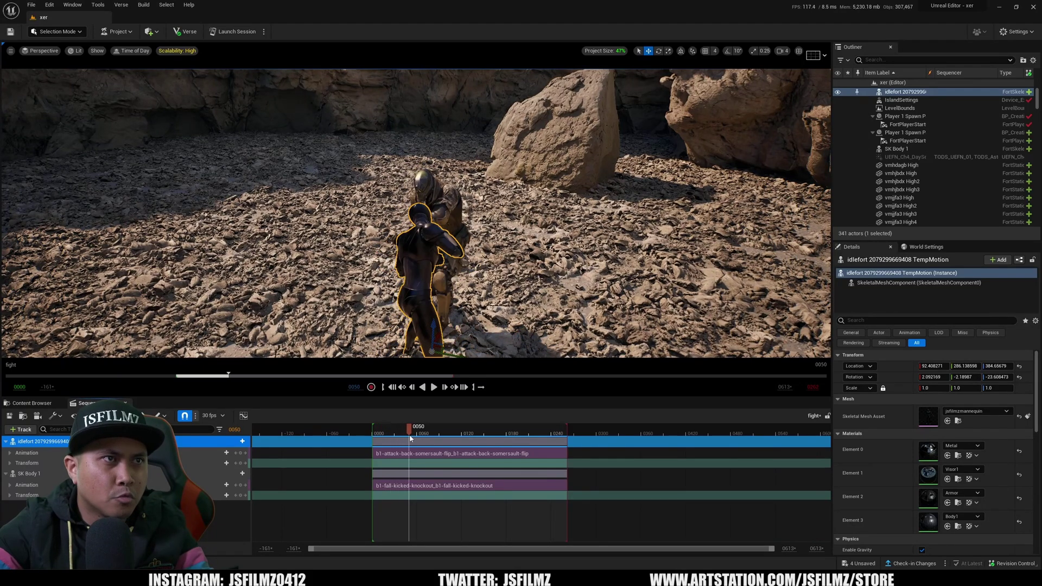
Adjust the mannequin's rotation to about -32.7° on Z, aligning its kick with the soldier at frame 67
{"action": "mouse_move", "coordinate": [506, 298]}
{"action": "right_mouse_down"}
{"action": "mouse_move", "coordinate": [359, 293]}
{"action": "mouse_move", "coordinate": [488, 296]}
{"action": "right_mouse_up"}
{"action": "key", "text": "d"}
{"action": "key", "text": "w"}
{"action": "key", "text": "a"}
{"action": "right_click_drag", "start_coordinate": [413, 339], "coordinate": [513, 338]}
{"action": "key", "text": "s"}
{"action": "left_click_drag", "start_coordinate": [405, 345], "coordinate": [364, 320]}
{"action": "key", "text": "ctrl+z"}
{"action": "key", "text": "w"}
{"action": "mouse_move", "coordinate": [410, 345]}
{"action": "right_mouse_down"}
{"action": "mouse_move", "coordinate": [415, 374]}
{"action": "mouse_move", "coordinate": [421, 358]}
{"action": "right_mouse_up"}
{"action": "left_click", "coordinate": [440, 282]}
{"action": "left_click", "coordinate": [503, 206]}
{"action": "right_click_drag", "start_coordinate": [417, 287], "coordinate": [417, 309]}
{"action": "key", "text": "s"}
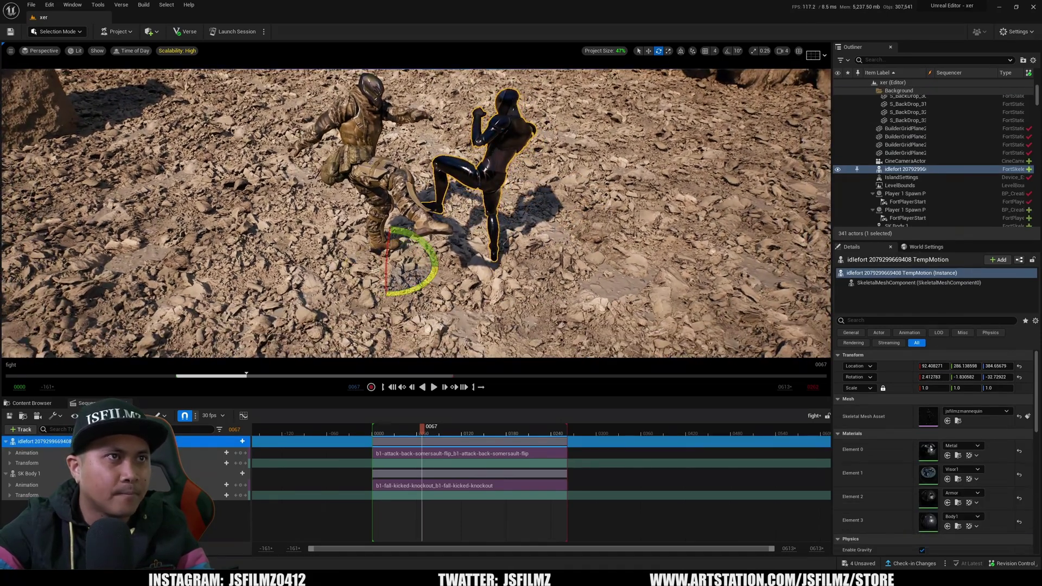
Rotate the soldier to about -35.6° on Z at frame 67 and inspect the kick's contact up close
{"action": "left_click", "coordinate": [376, 181]}
{"action": "left_click_drag", "start_coordinate": [375, 283], "coordinate": [408, 266]}
{"action": "right_click_drag", "start_coordinate": [408, 266], "coordinate": [402, 234]}
{"action": "key", "text": "d"}
{"action": "key", "text": "q"}
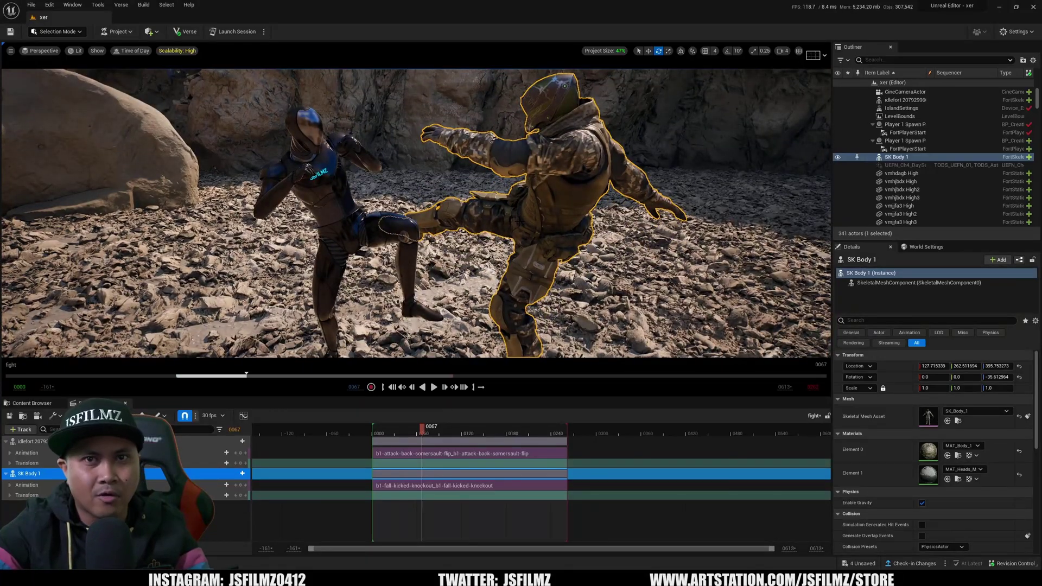
Scrub the fight sequence from frame 67 to about frame 111 to check both characters' motions
{"action": "scroll", "coordinate": [519, 221], "scroll_direction": "down", "scroll_amount": 3}
{"action": "left_click_drag", "start_coordinate": [425, 431], "coordinate": [455, 429]}
{"action": "right_click_drag", "start_coordinate": [608, 270], "coordinate": [483, 250]}
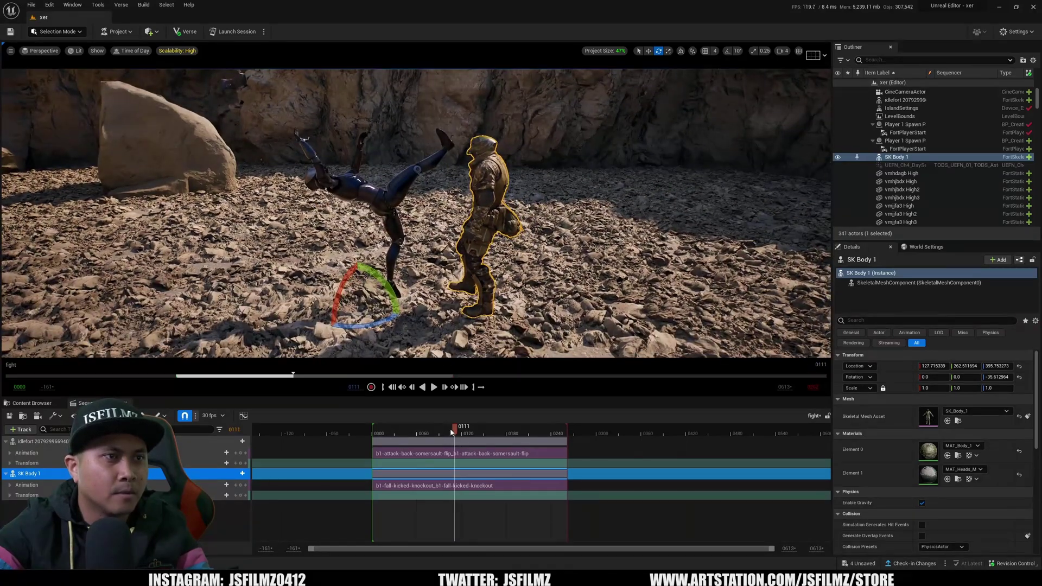
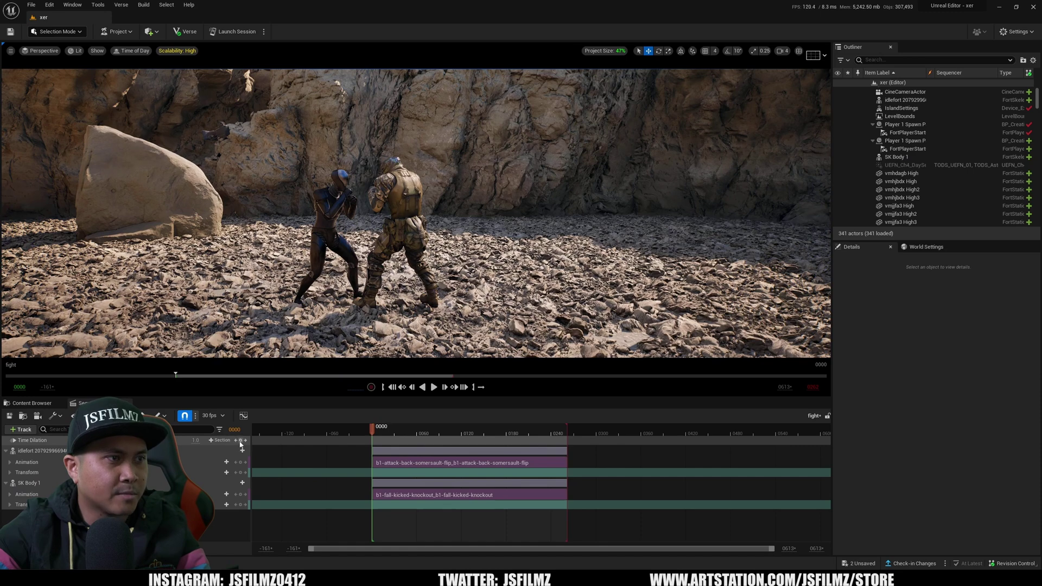
Keyframe the sequence's time dilation at frames 0, 96, about 125 and 140
{"action": "scroll", "coordinate": [441, 439], "scroll_direction": "up", "scroll_amount": 2}
{"action": "left_click_drag", "start_coordinate": [374, 430], "coordinate": [463, 440]}
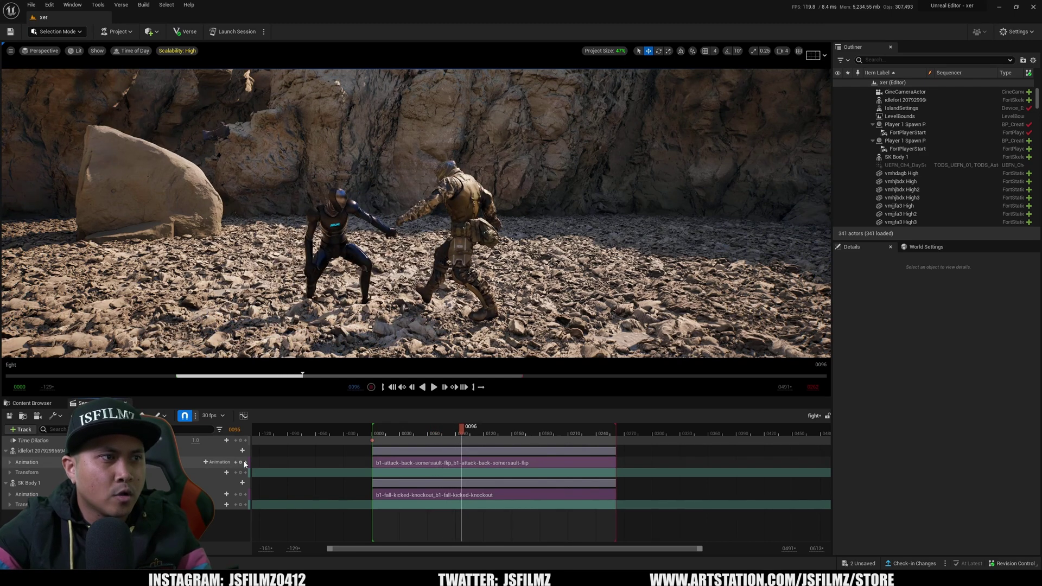
{"action": "left_click", "coordinate": [241, 441]}
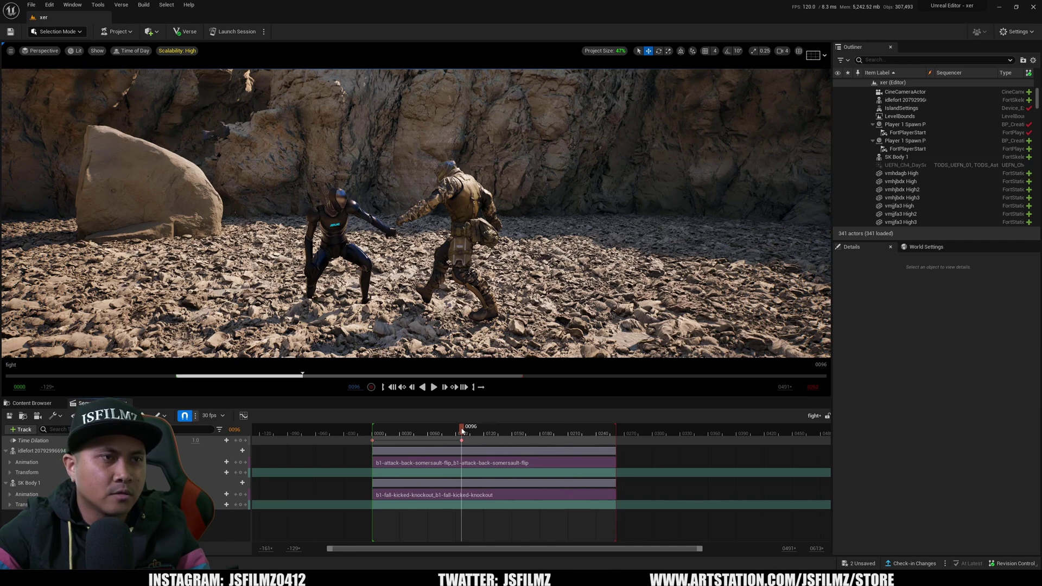
{"action": "left_click_drag", "start_coordinate": [463, 432], "coordinate": [500, 436]}
{"action": "left_click", "coordinate": [242, 441]}
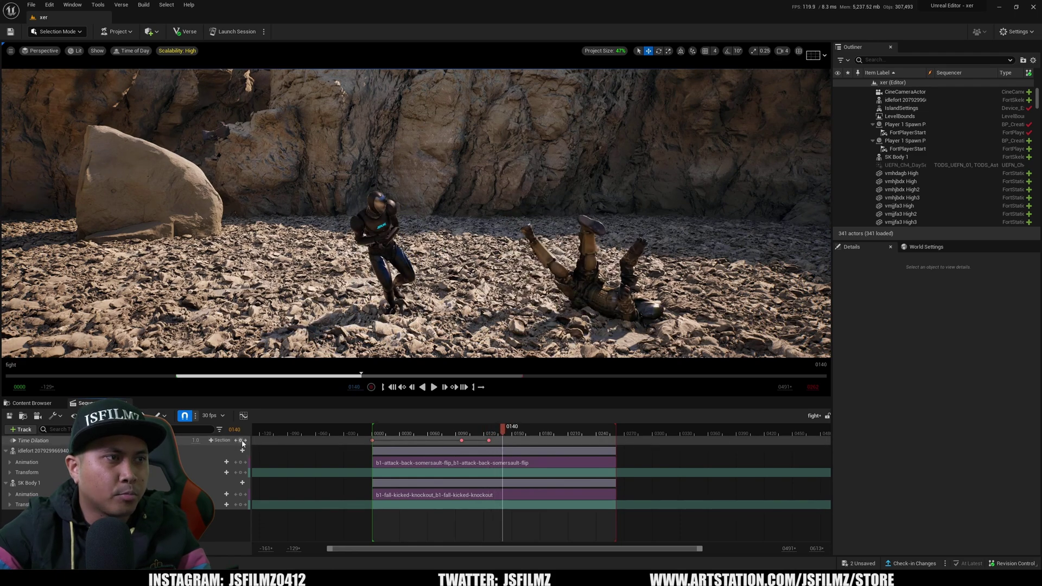
Set slow-motion time dilation keys of 0.5 at frames 104 and 122 and play back the kick
{"action": "left_click", "coordinate": [490, 441]}
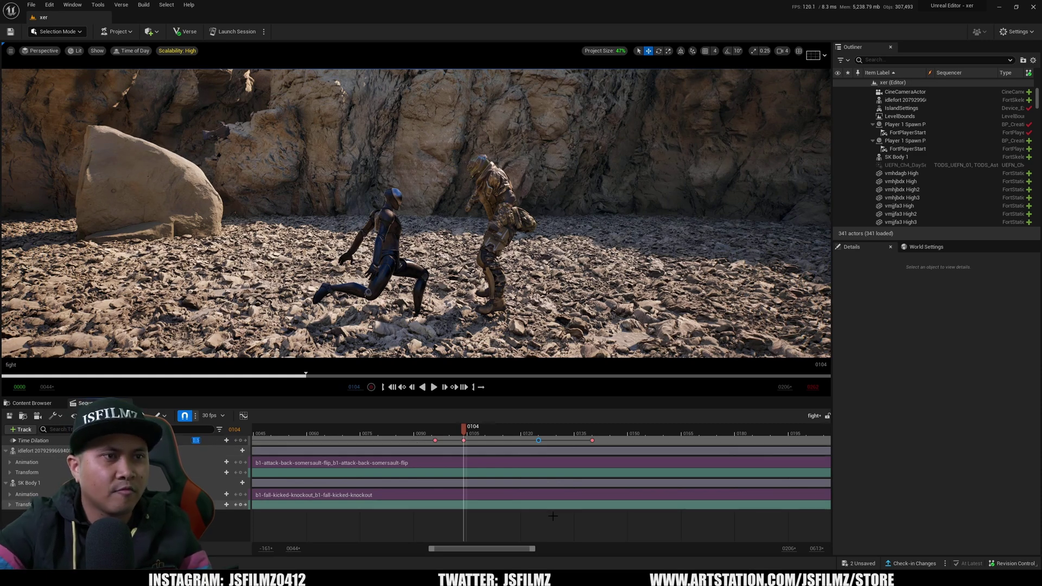
{"action": "left_click", "coordinate": [404, 432]}
{"action": "key", "text": "space"}
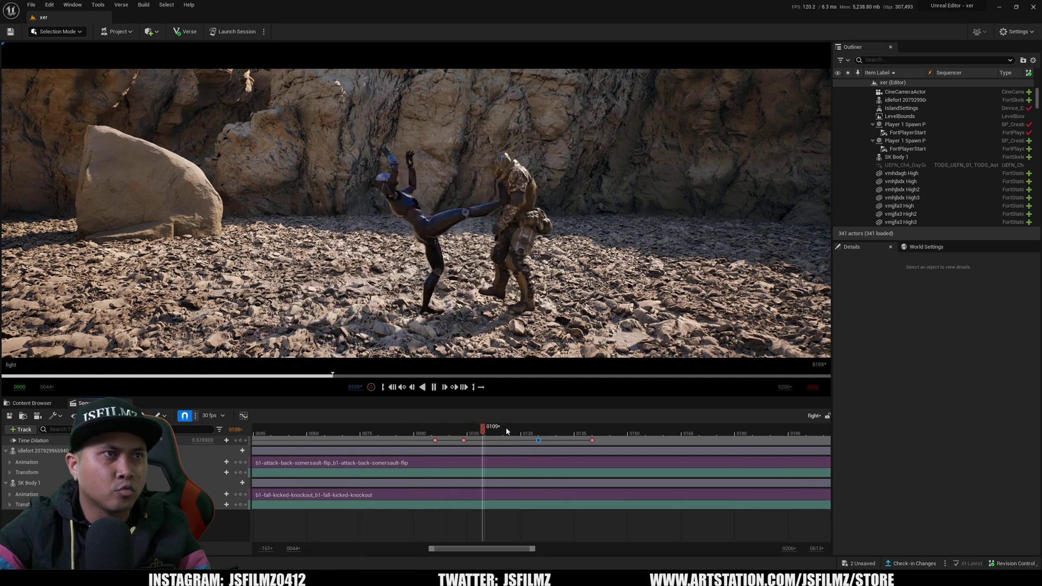
{"action": "key", "text": "space"}
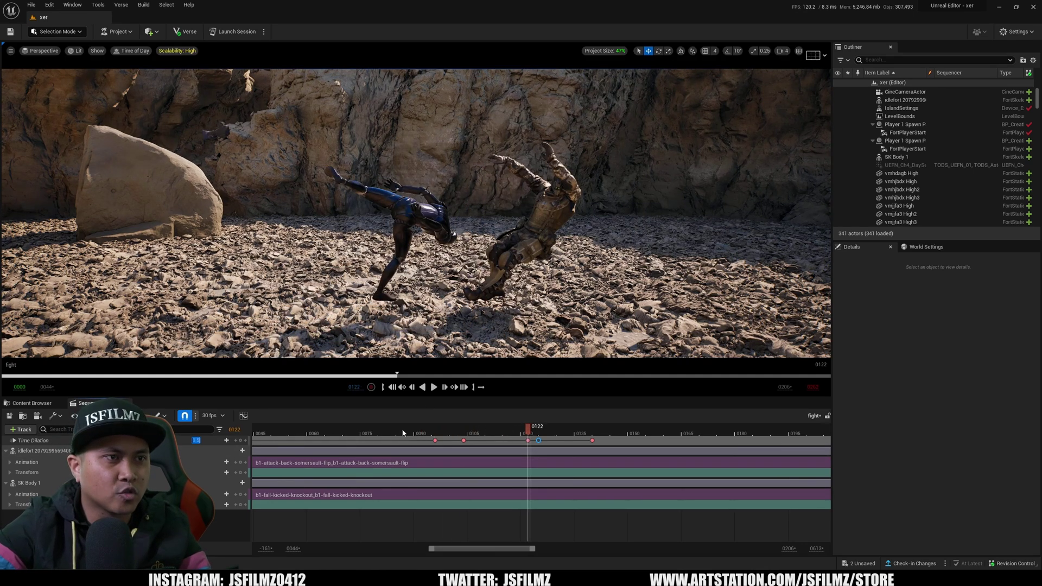
{"action": "left_click", "coordinate": [348, 436]}
{"action": "key", "text": "space"}
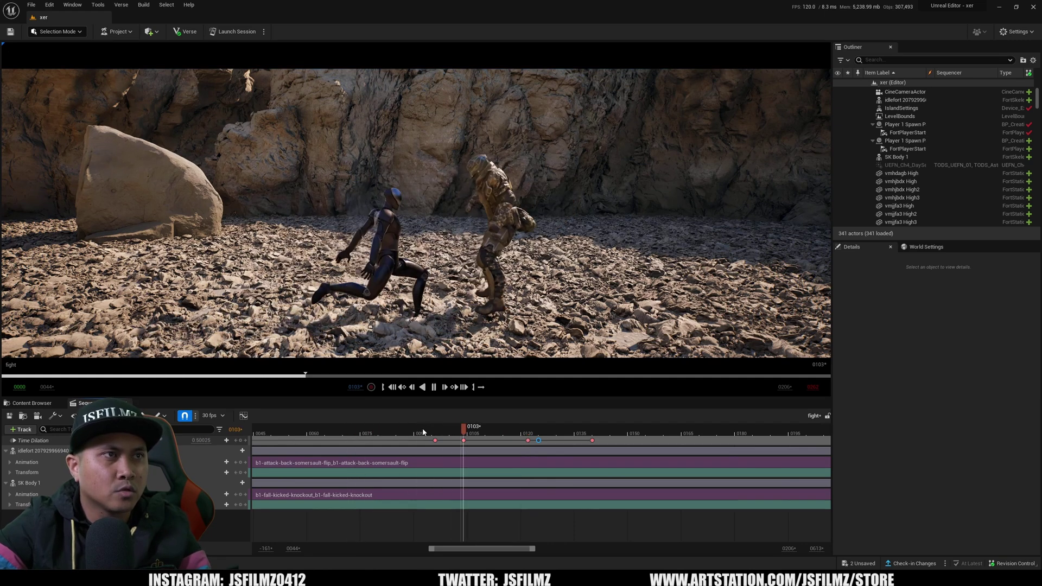
{"action": "key", "text": "space"}
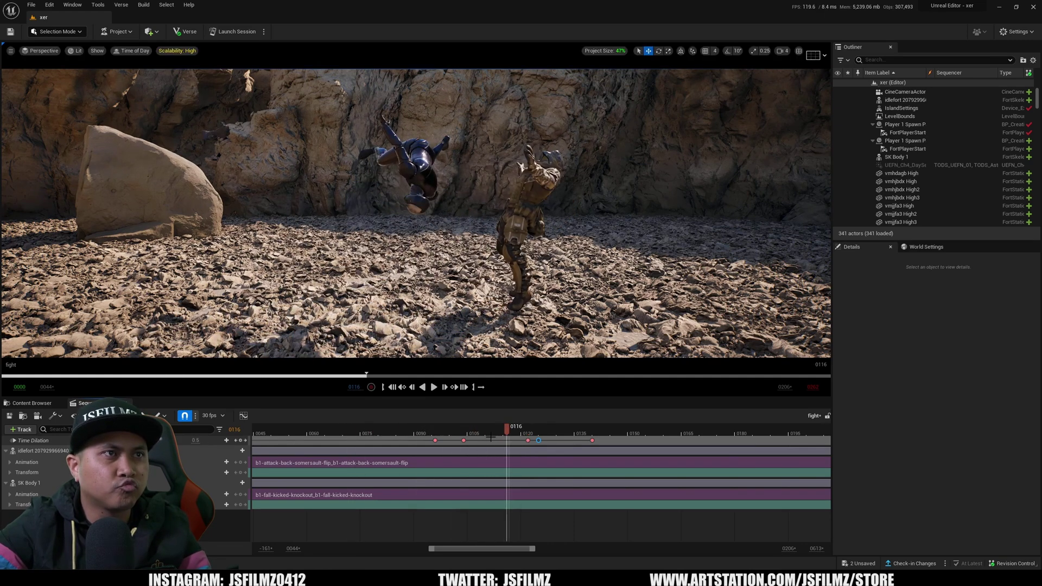
Lower the time dilation keys at frames 104 and 122 to 0.3 and replay the kick and fall
{"action": "left_click", "coordinate": [236, 441]}
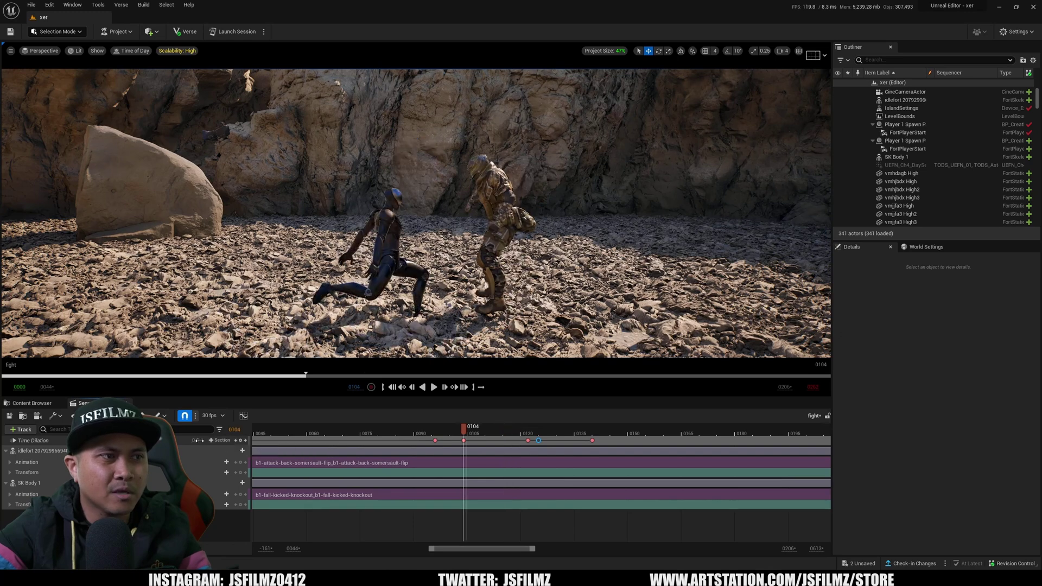
{"action": "left_click", "coordinate": [245, 440]}
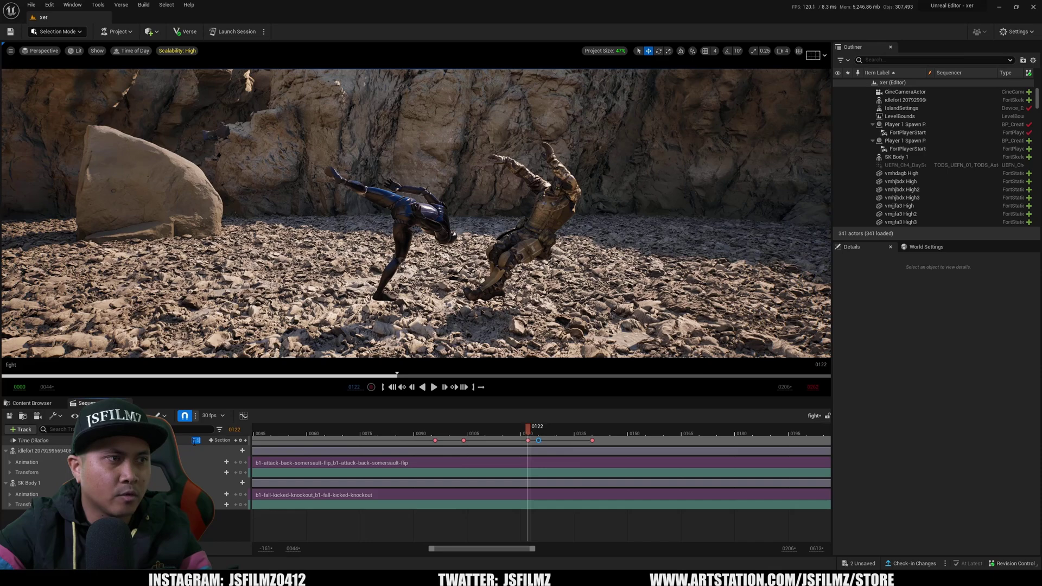
{"action": "left_click", "coordinate": [354, 436]}
{"action": "key", "text": "space"}
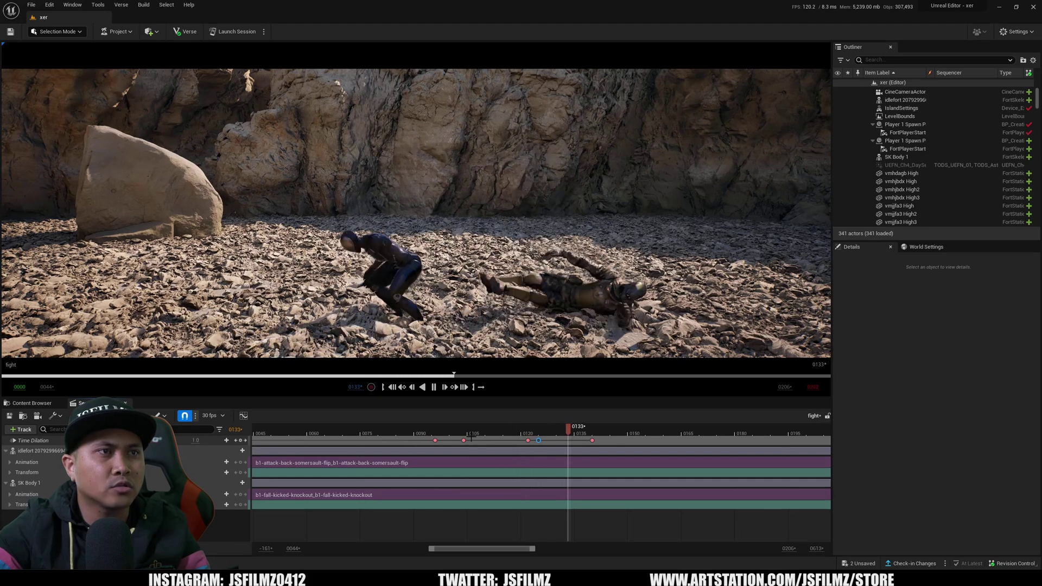
{"action": "key", "text": "space"}
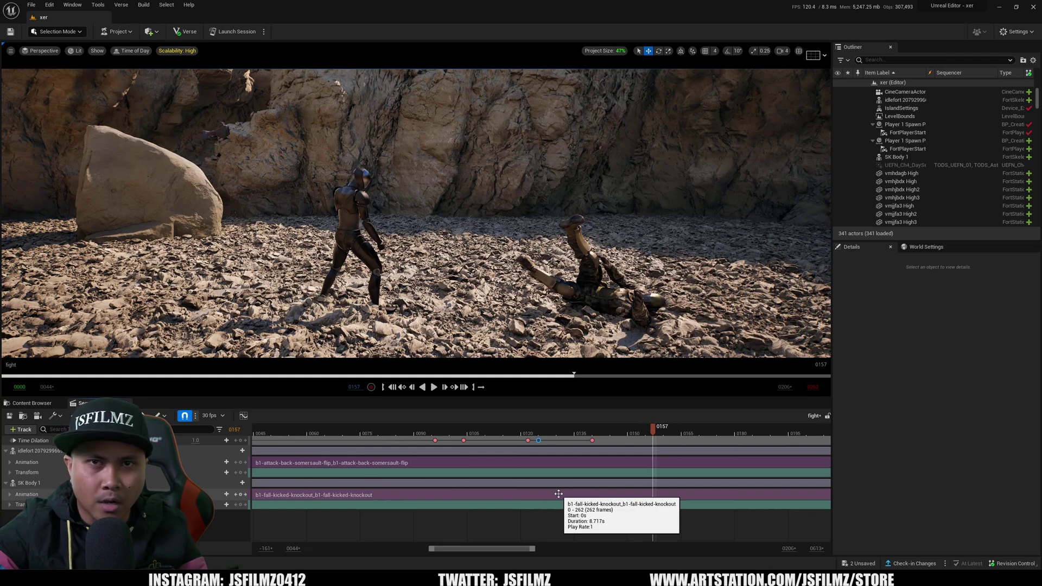
Play the fight from near its start to frame 115 to check where the slow motion begins
{"action": "scroll", "coordinate": [559, 494], "scroll_direction": "down", "scroll_amount": 2, "text": "ctrl"}
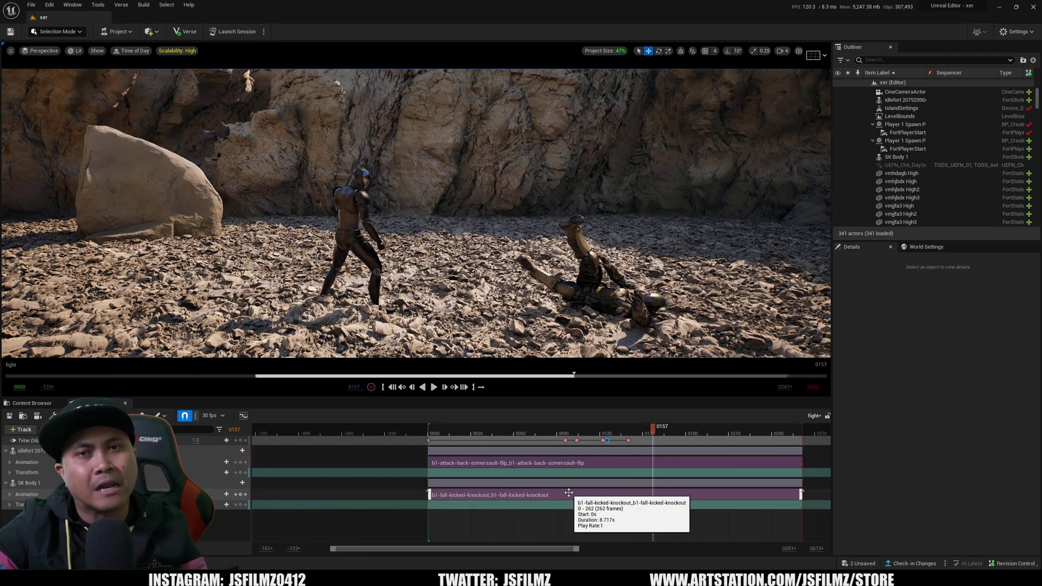
{"action": "left_click", "coordinate": [449, 432]}
{"action": "key", "text": "space"}
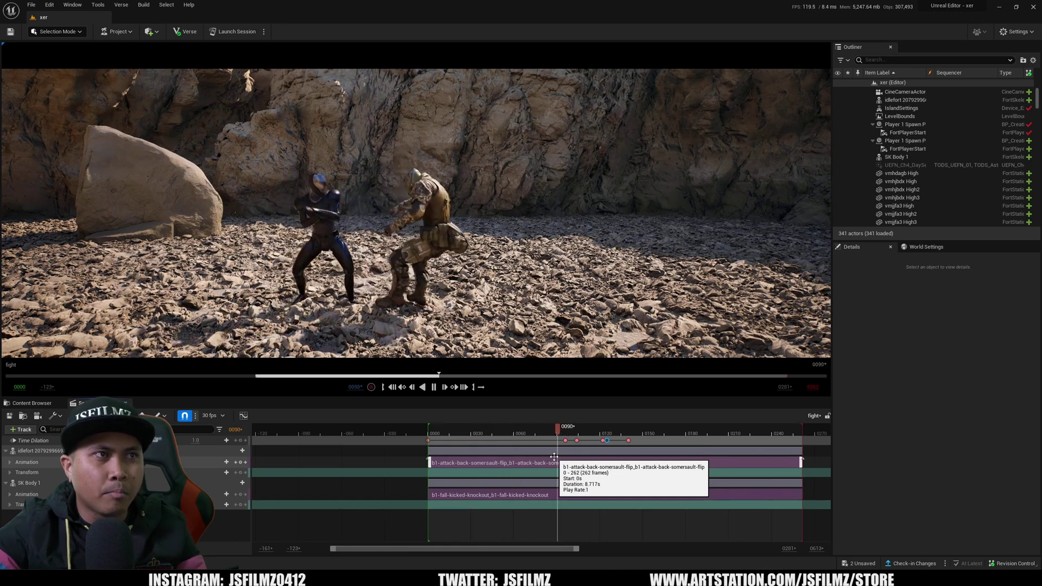
{"action": "key", "text": "space"}
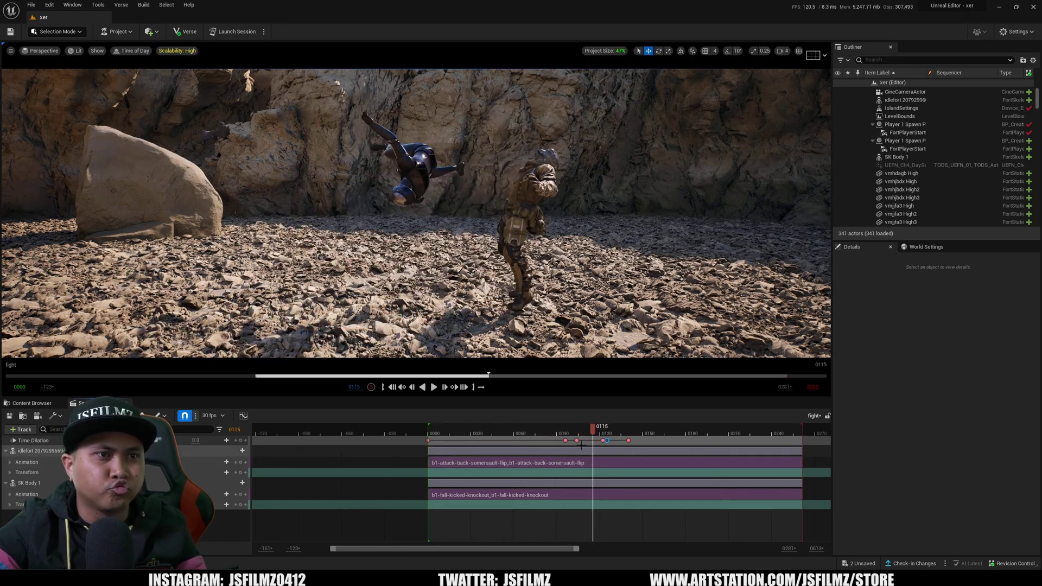
Shift the time dilation keys after the first one about 3 frames later
{"action": "scroll", "coordinate": [581, 444], "scroll_direction": "up", "scroll_amount": 3, "text": "ctrl"}
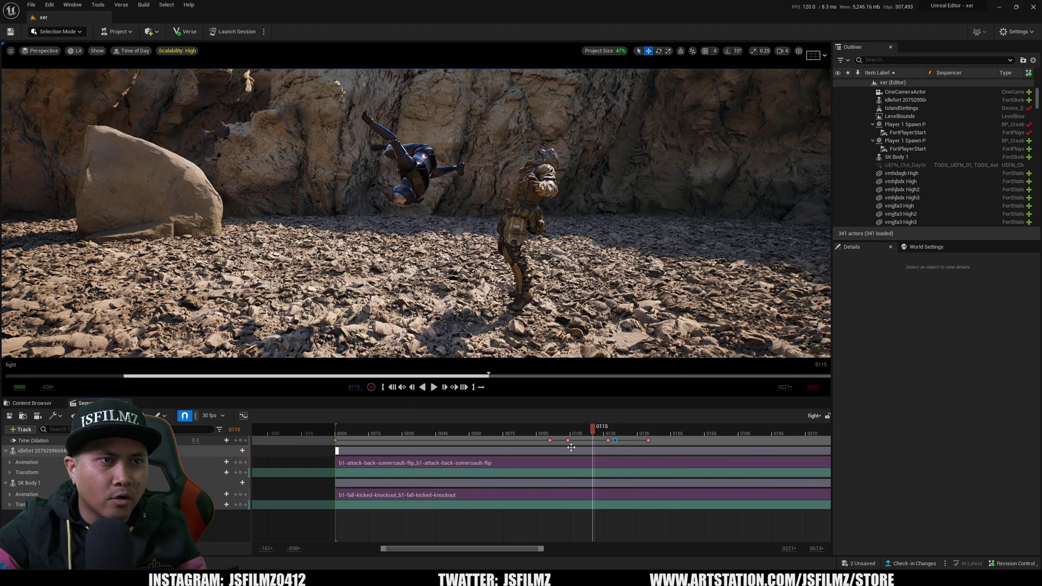
{"action": "scroll", "coordinate": [574, 443], "scroll_direction": "up", "scroll_amount": 2, "text": "ctrl"}
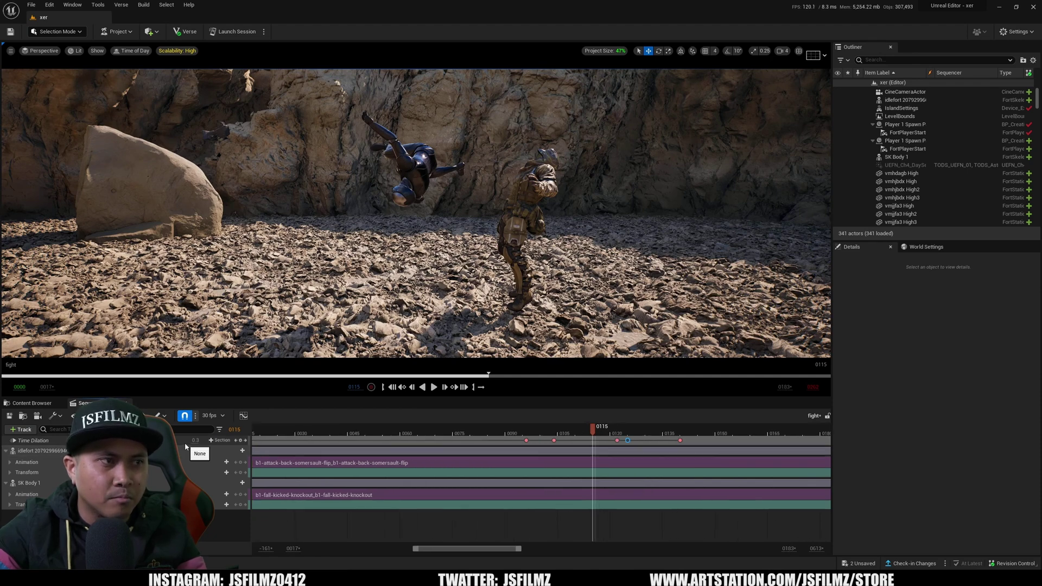
{"action": "left_click", "coordinate": [527, 441]}
{"action": "left_click", "coordinate": [555, 441], "text": "shift"}
{"action": "left_click_drag", "start_coordinate": [555, 441], "coordinate": [568, 441]}
Replay the kick from just before the slow motion to check its timing through the soldier's fall
{"action": "left_click", "coordinate": [516, 435]}
{"action": "key", "text": "space"}
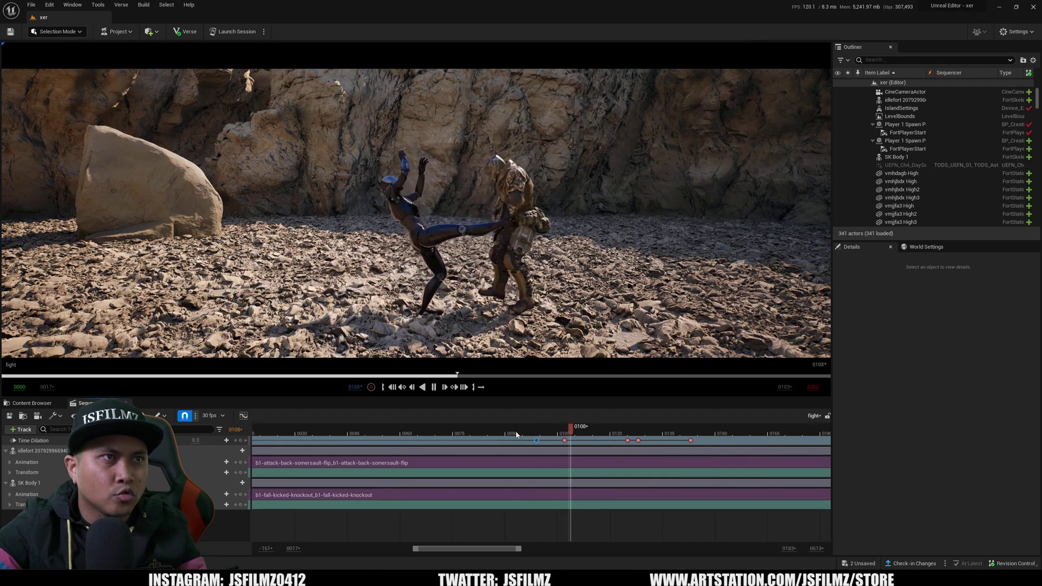
{"action": "key", "text": "space"}
{"action": "left_click", "coordinate": [528, 434]}
{"action": "key", "text": "space"}
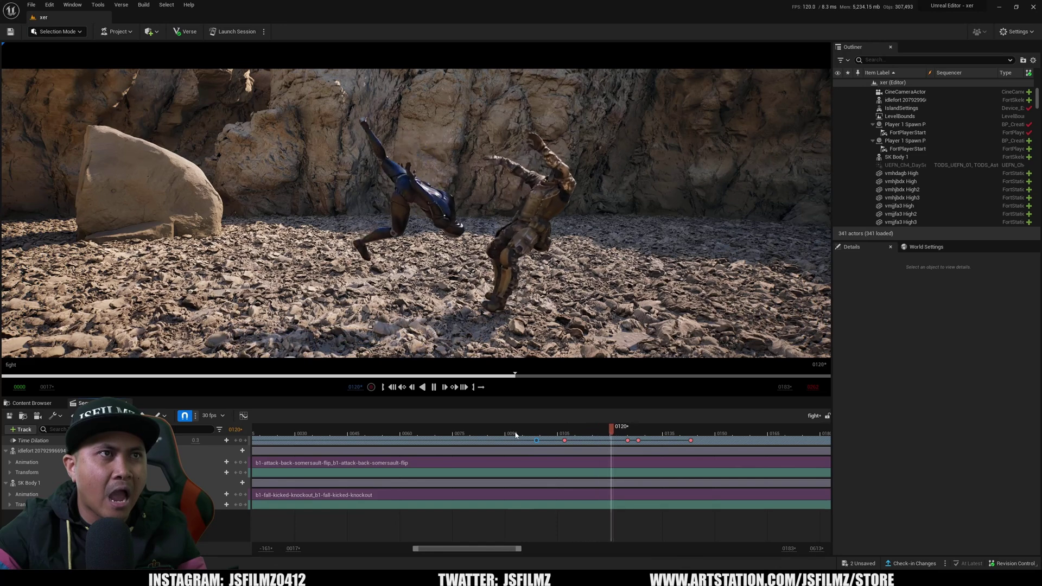
{"action": "key", "text": "space"}
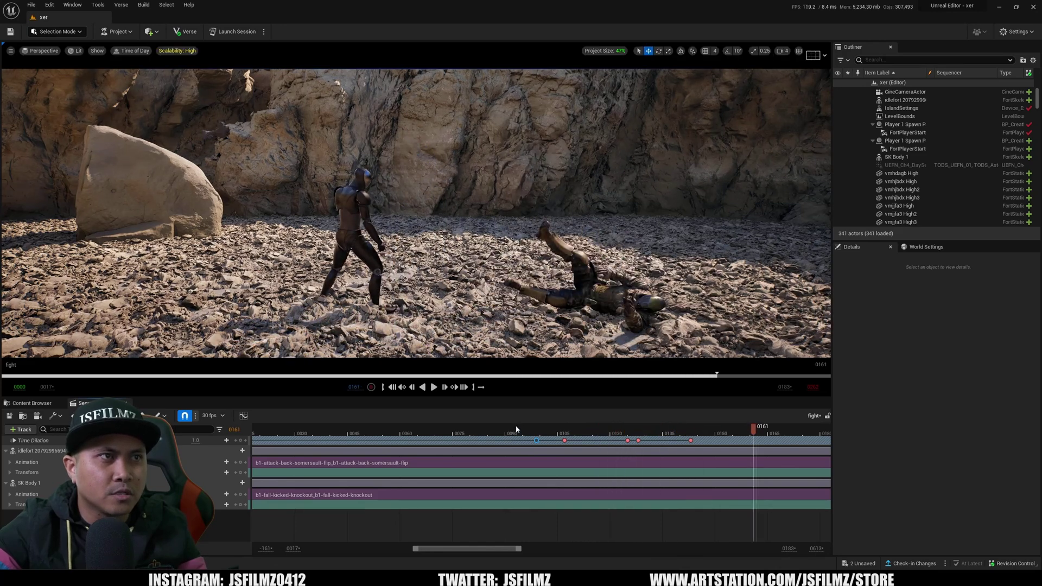
Add a cine camera with a camera cut to the sequence and frame it on the fallen soldier at frame 161
{"action": "scroll", "coordinate": [618, 476], "scroll_direction": "down", "scroll_amount": 7, "text": "ctrl"}
{"action": "scroll", "coordinate": [643, 480], "scroll_direction": "down", "scroll_amount": 3, "text": "shift"}
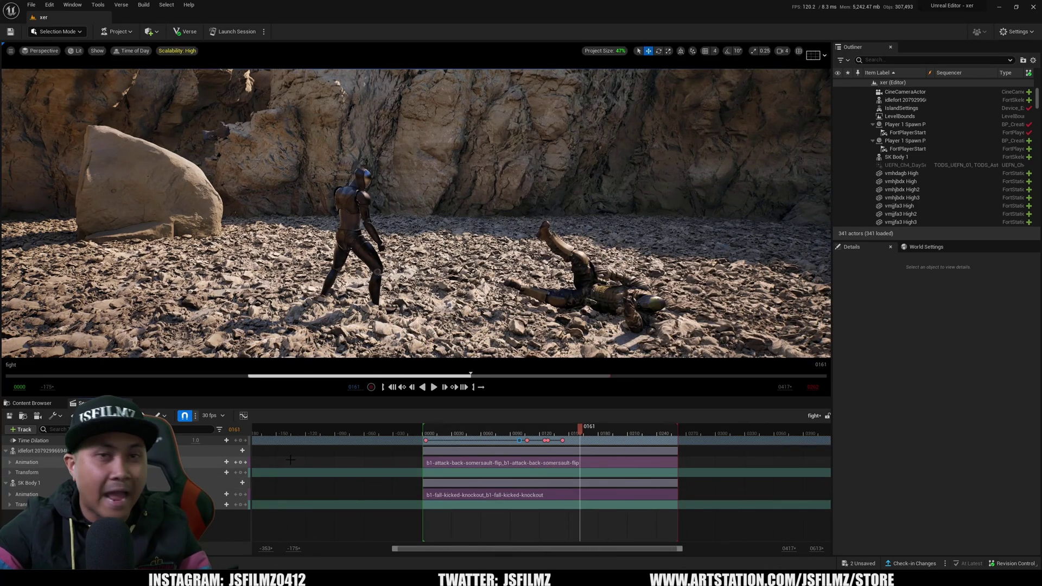
{"action": "left_click", "coordinate": [37, 416]}
{"action": "right_click_drag", "start_coordinate": [416, 213], "coordinate": [292, 197]}
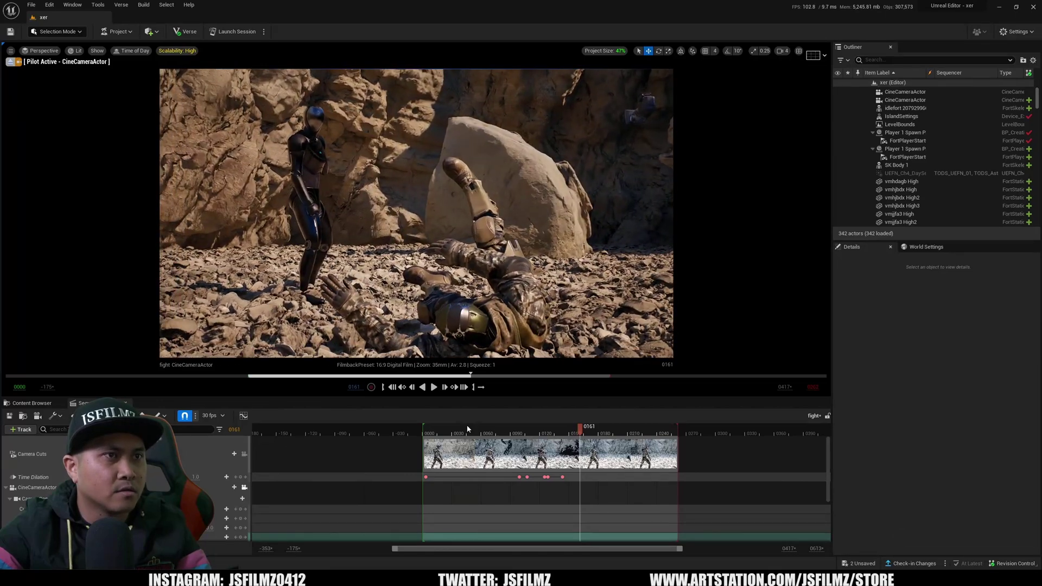
Preview the opening through the camera cut and reframe the cine camera closely on both fighters at frame 20
{"action": "left_click", "coordinate": [245, 456]}
{"action": "left_click", "coordinate": [425, 431]}
{"action": "key", "text": "space"}
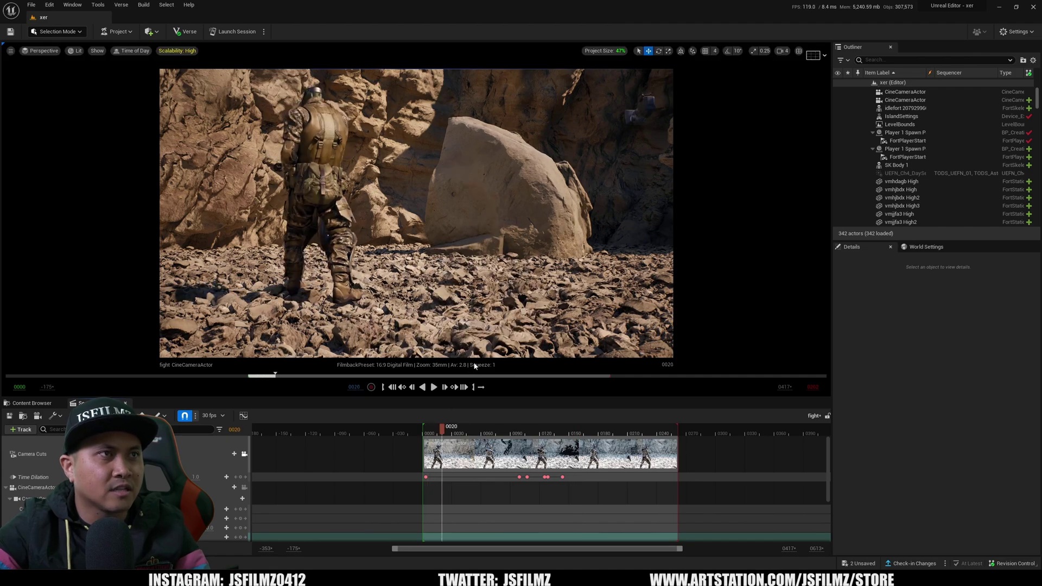
{"action": "left_click", "coordinate": [244, 488]}
{"action": "right_click_drag", "start_coordinate": [416, 237], "coordinate": [462, 282]}
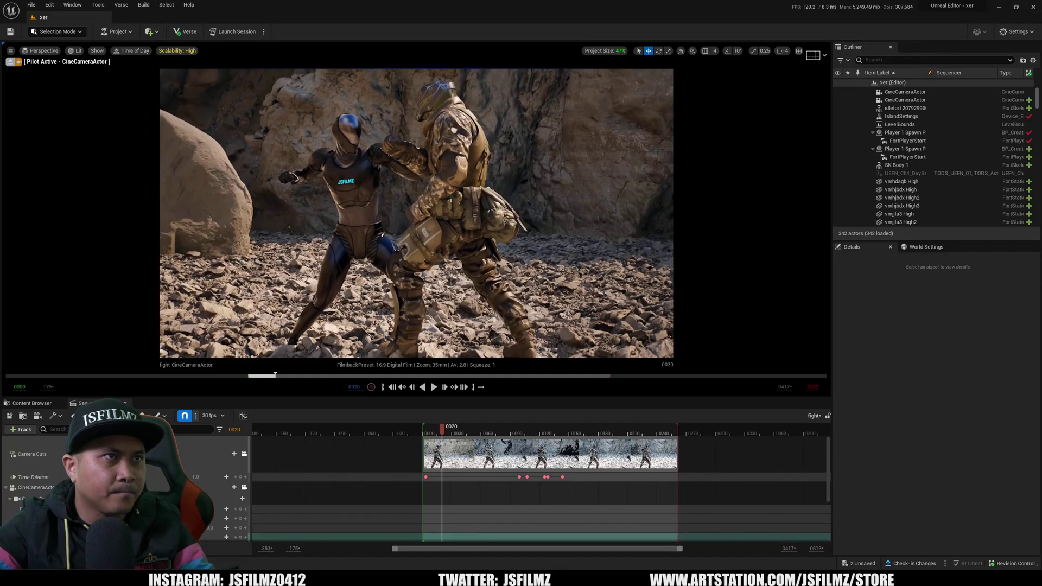
Set the cine camera's manual focus distance to about 549.6 with the help of the debug focus plane
{"action": "left_click", "coordinate": [39, 487]}
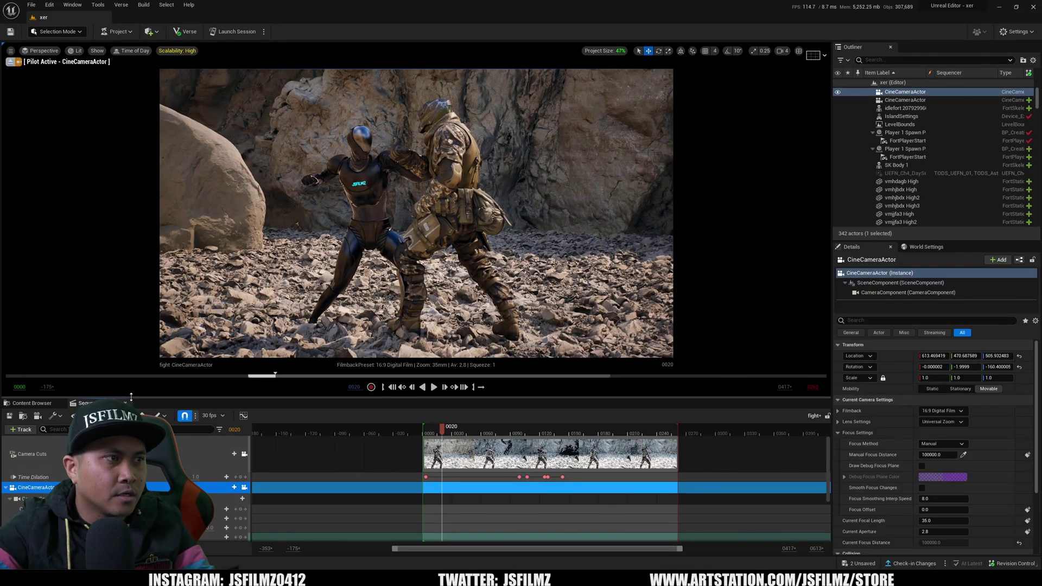
{"action": "left_click_drag", "start_coordinate": [131, 397], "coordinate": [131, 352]}
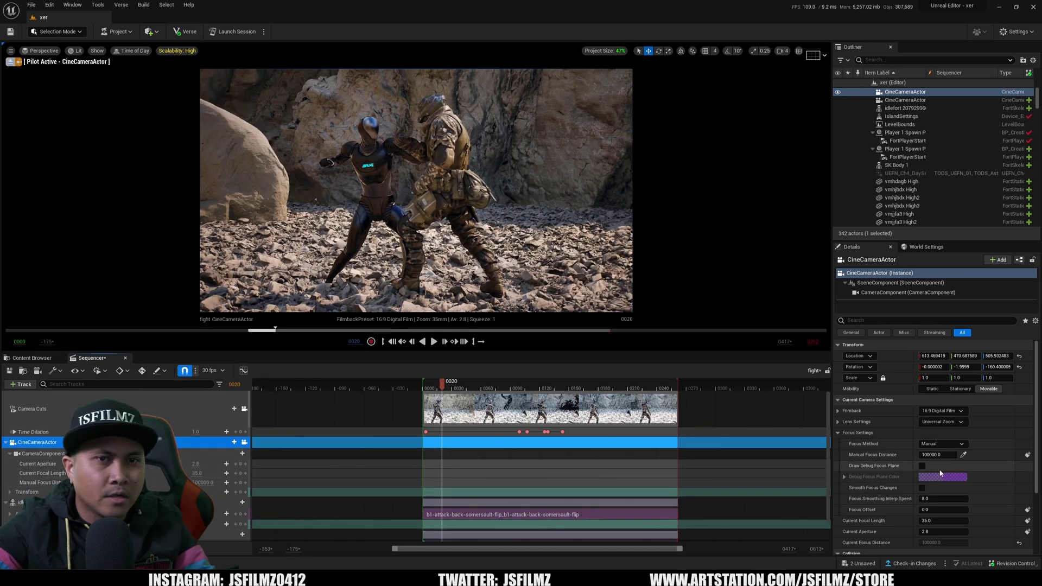
{"action": "left_click", "coordinate": [922, 466]}
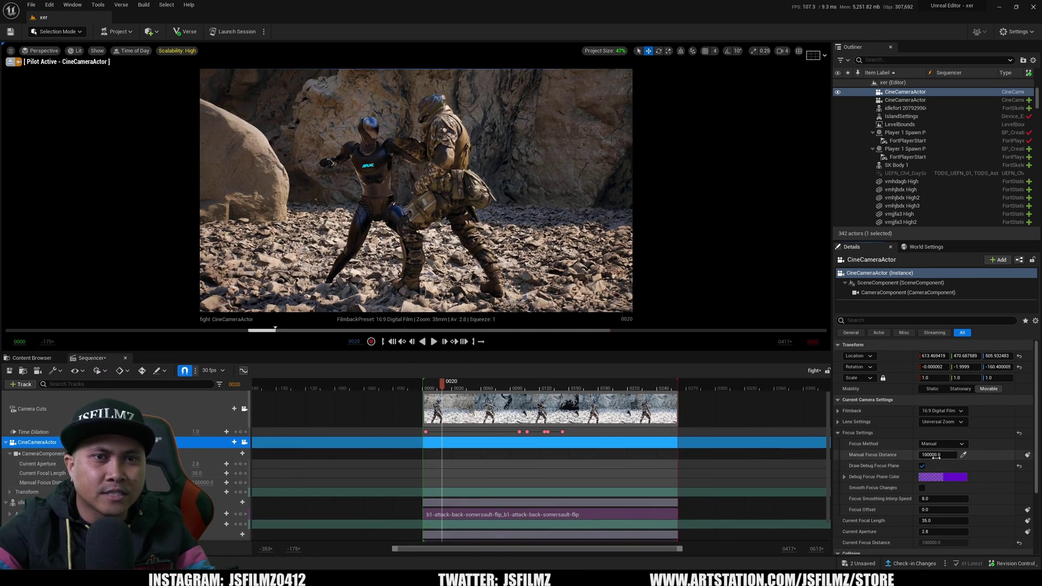
{"action": "left_click_drag", "start_coordinate": [938, 455], "coordinate": [909, 455]}
{"action": "left_click", "coordinate": [923, 466]}
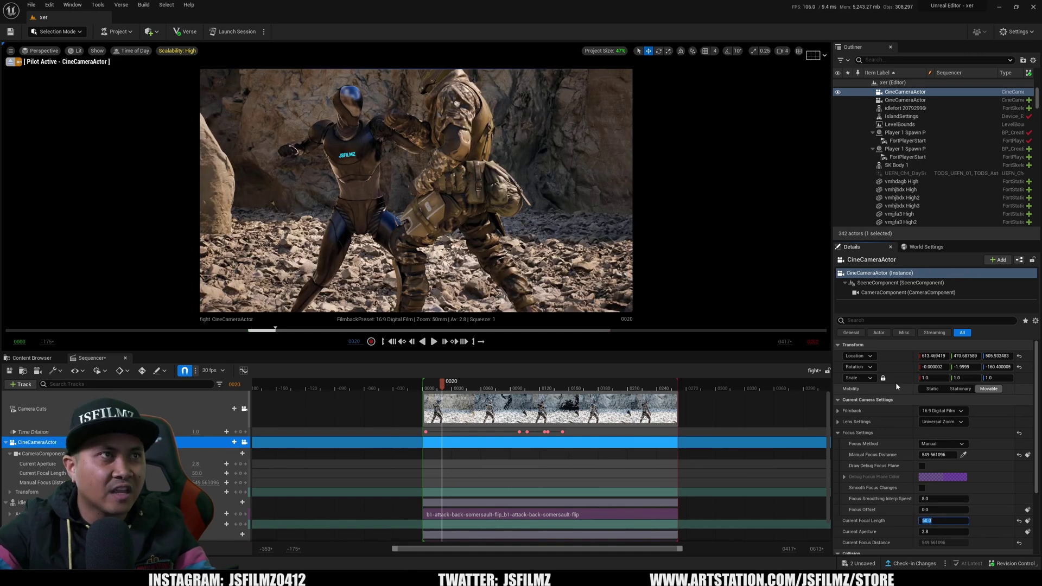
Set the camera's focal length to 50 mm, refine its framing and adjust the manual focus distance to about 565
{"action": "key", "text": "Return"}
{"action": "right_click_drag", "start_coordinate": [558, 168], "coordinate": [561, 171]}
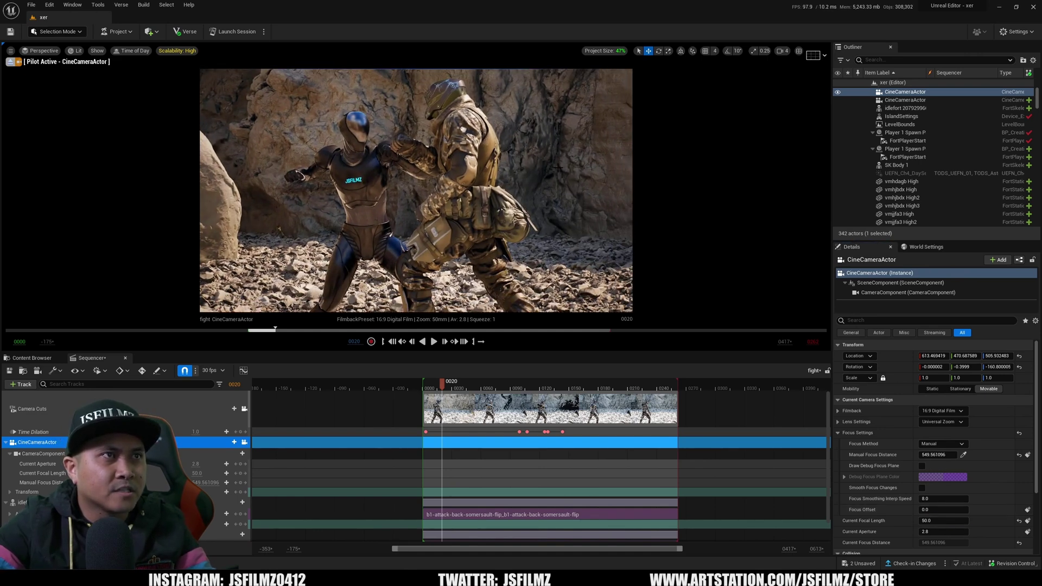
{"action": "left_click", "coordinate": [922, 466]}
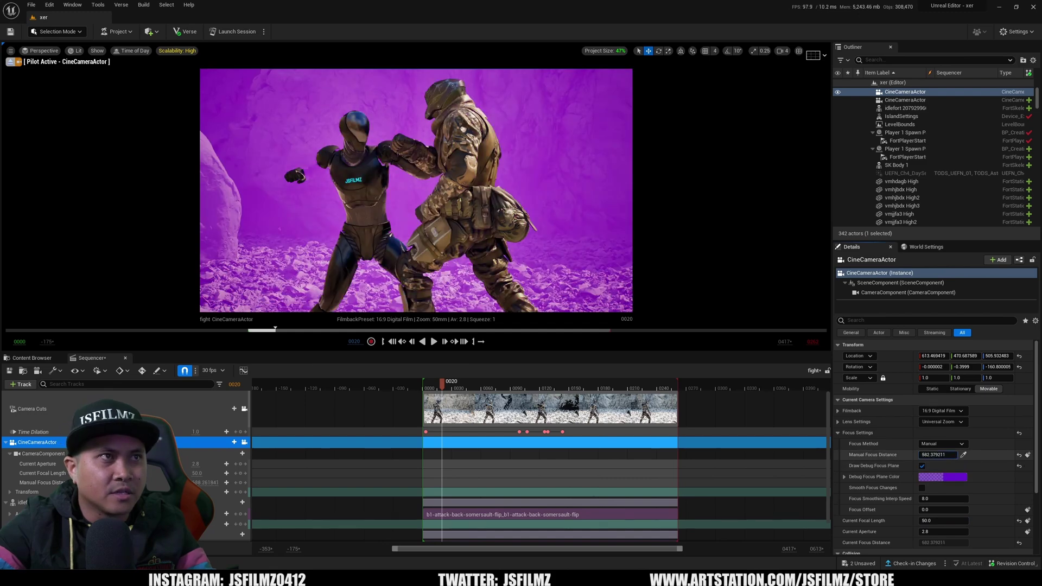
{"action": "left_click", "coordinate": [923, 466]}
Play the sequence from the start to frame 108 to check the first camera's shot
{"action": "left_click", "coordinate": [425, 385]}
{"action": "key", "text": "space"}
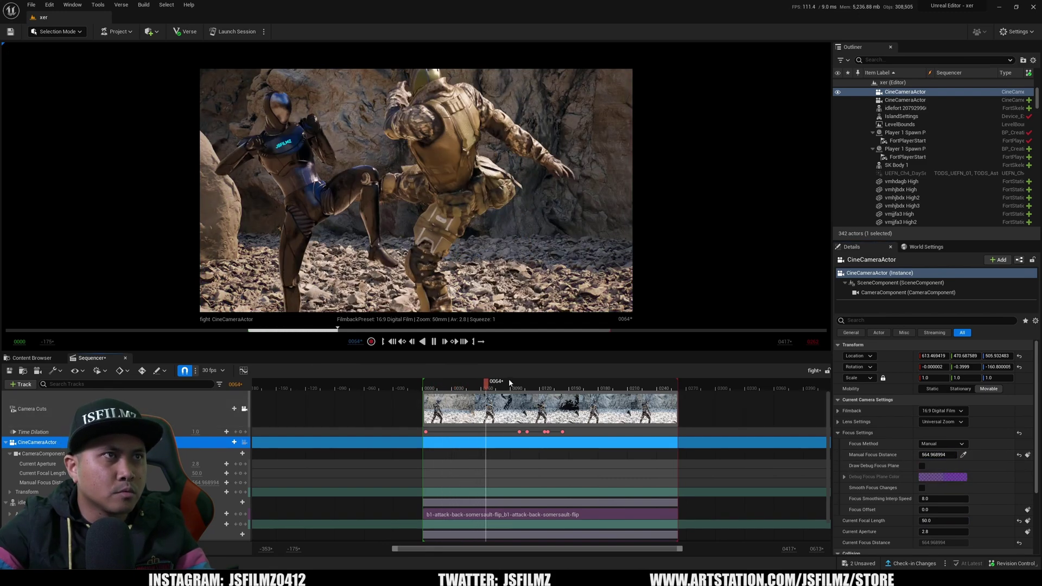
{"action": "key", "text": "space"}
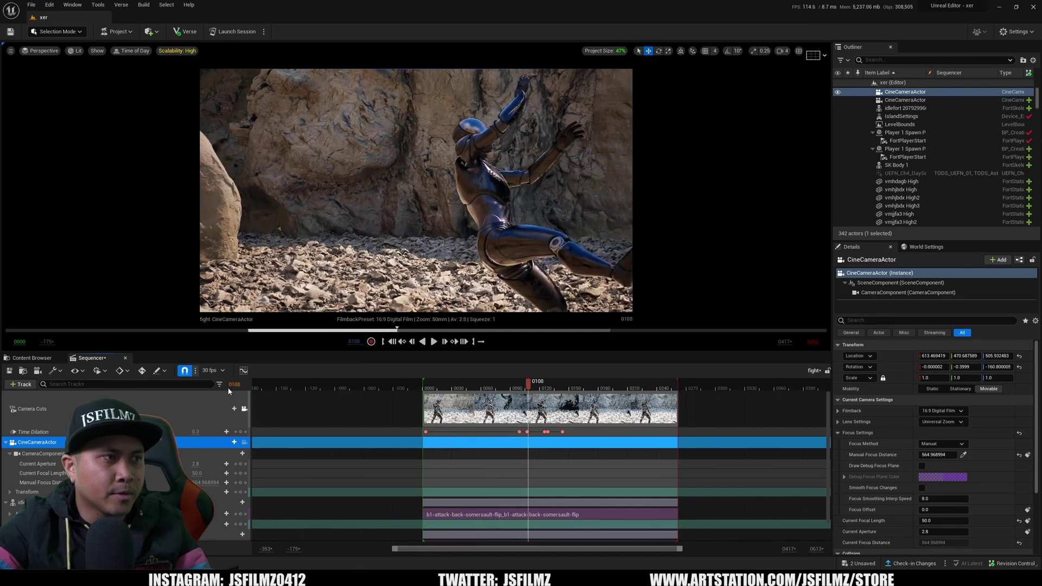
Add a second cine camera to the sequence at frame 108 and collapse both cameras' tracks
{"action": "left_click", "coordinate": [6, 443]}
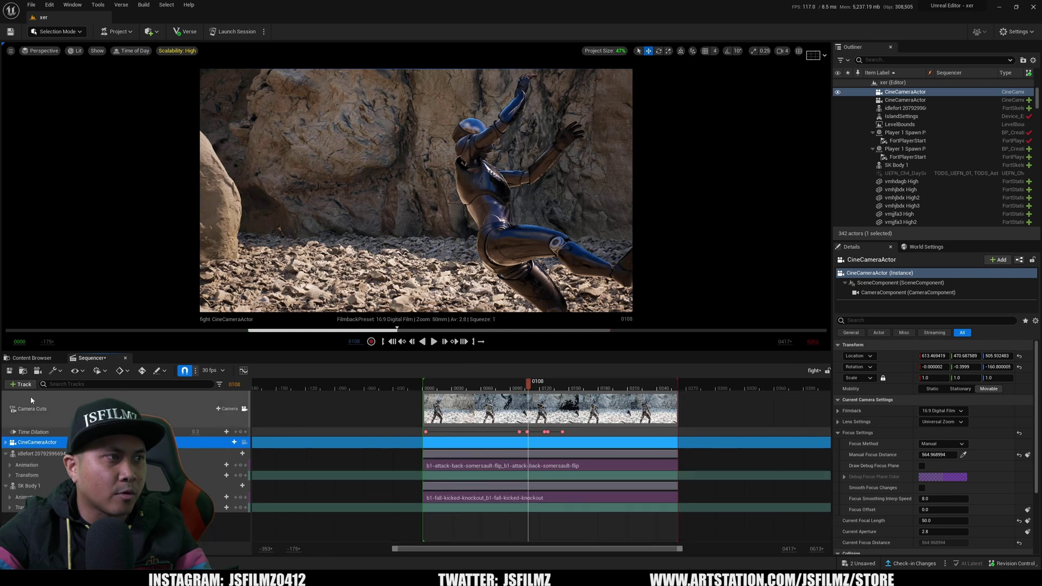
{"action": "left_click", "coordinate": [38, 374]}
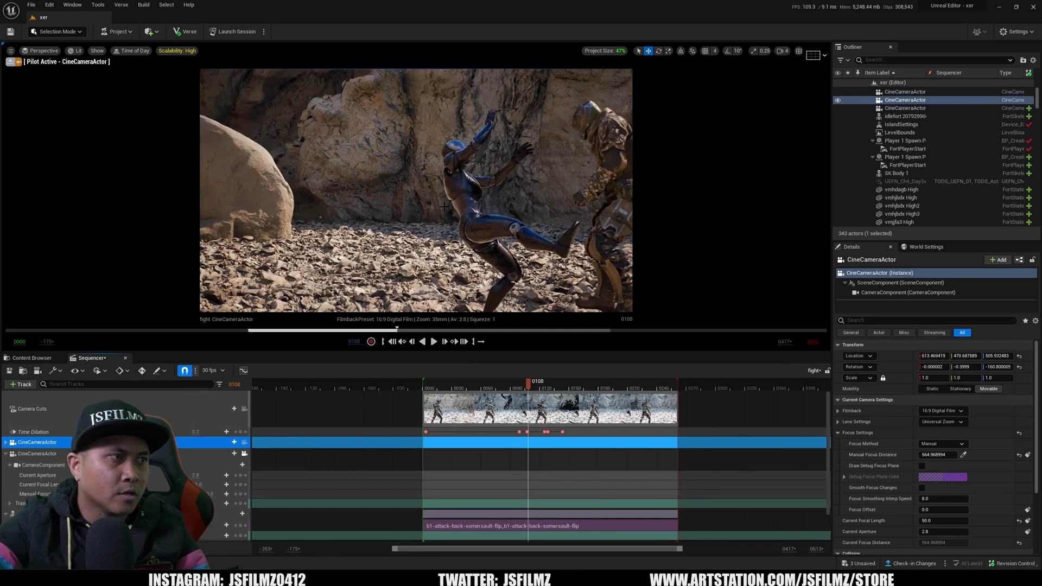
{"action": "left_click", "coordinate": [6, 454]}
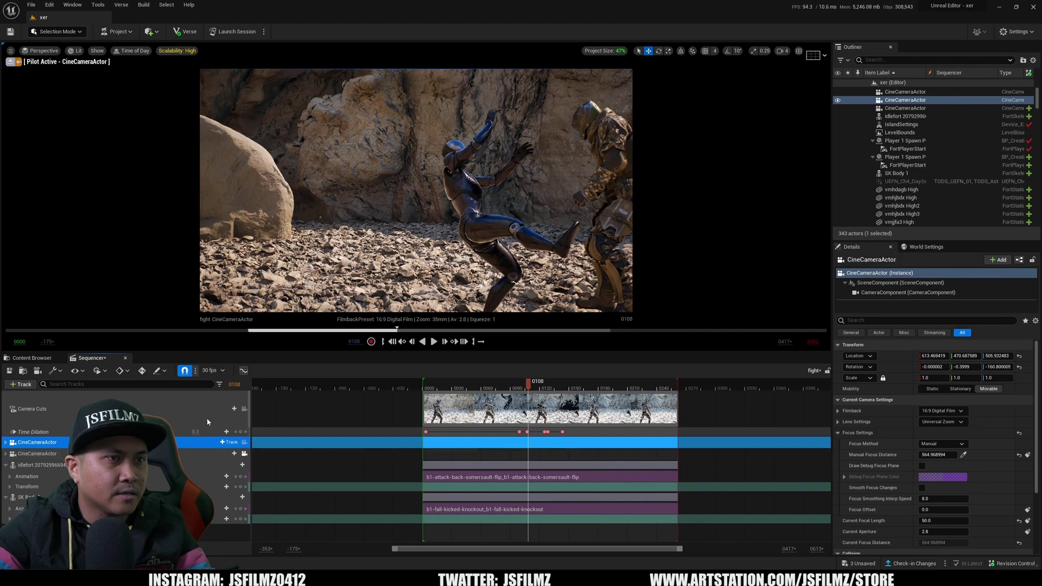
Point the new camera straight down at the fighters from overhead and rename the first camera's track CineCameraActo2
{"action": "right_click_drag", "start_coordinate": [415, 190], "coordinate": [416, 222]}
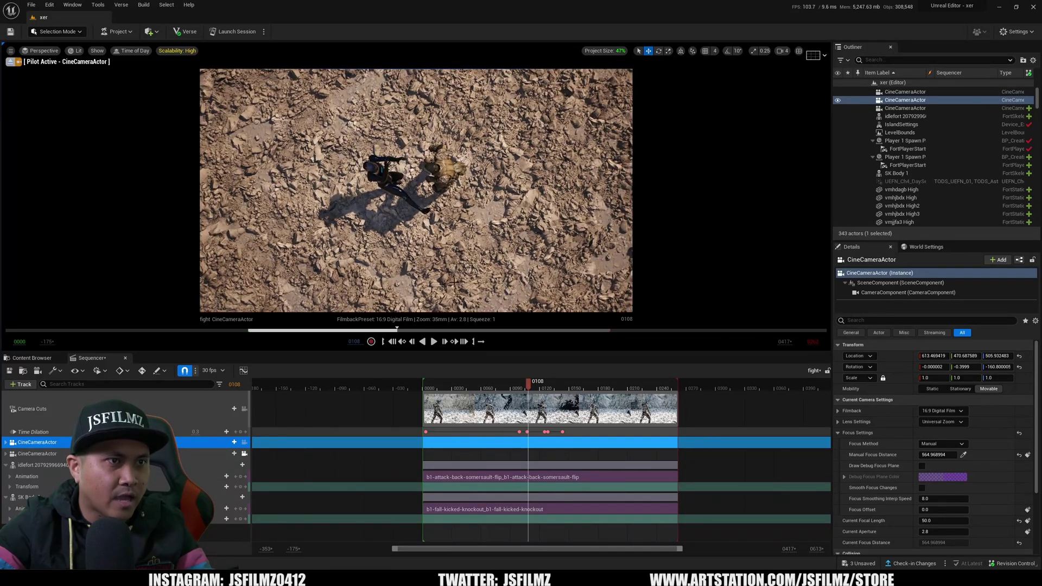
{"action": "left_click", "coordinate": [234, 410]}
{"action": "mouse_move", "coordinate": [244, 421]}
{"action": "double_click", "coordinate": [38, 443]}
{"action": "left_click", "coordinate": [57, 443]}
{"action": "key", "text": "BackSpace"}
{"action": "type", "text": "2"}
{"action": "key", "text": "Return"}
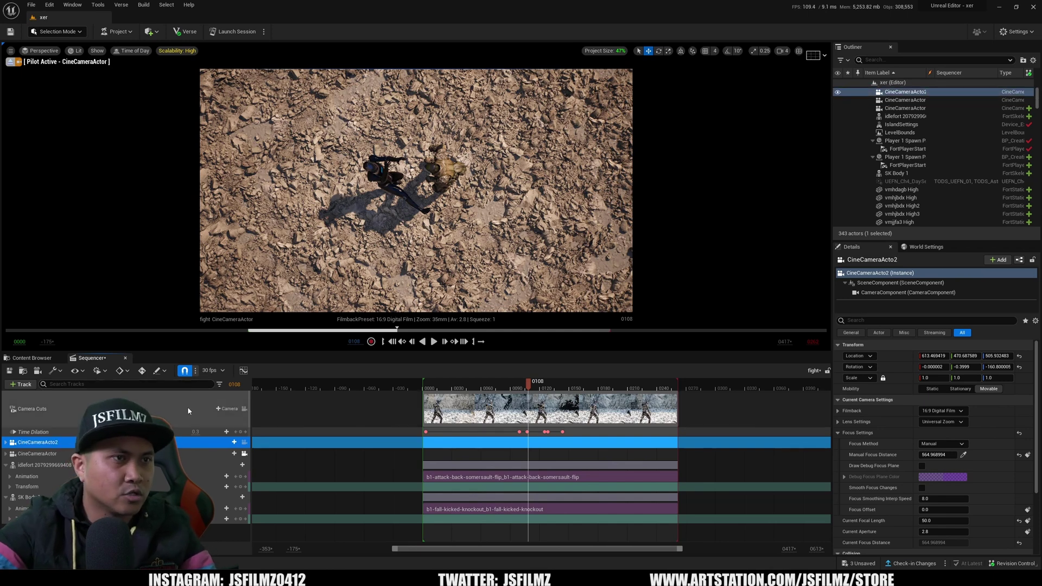
Show the camera cuts in the viewport and move the playhead to frame 107
{"action": "left_click", "coordinate": [234, 412]}
{"action": "left_click", "coordinate": [244, 409]}
{"action": "left_click_drag", "start_coordinate": [529, 388], "coordinate": [530, 392]}
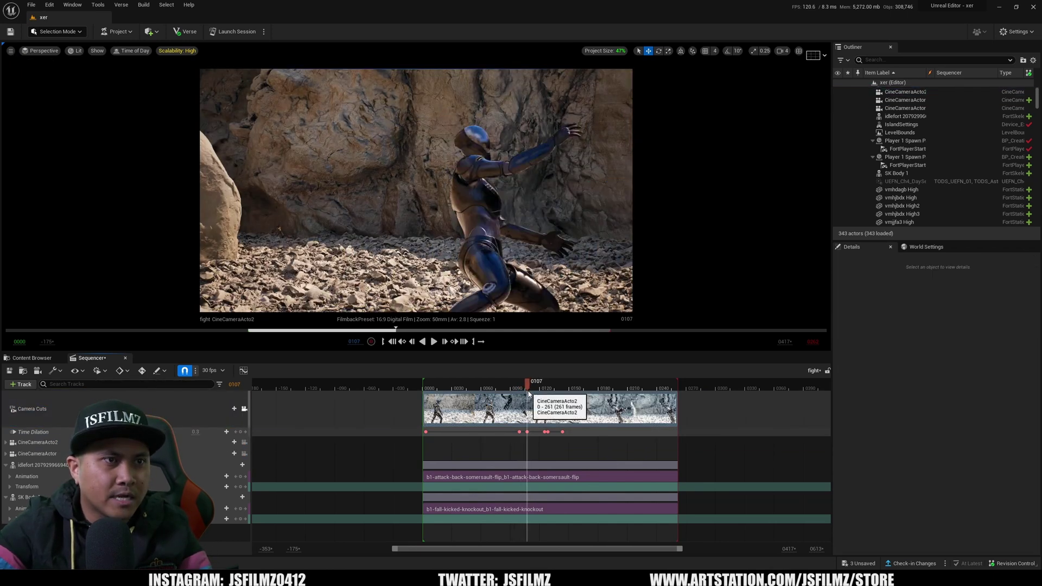
Try a camera cut at frame 107 with a newly bound CineCameraActor and undo it
{"action": "left_click", "coordinate": [227, 409]}
{"action": "mouse_move", "coordinate": [264, 424]}
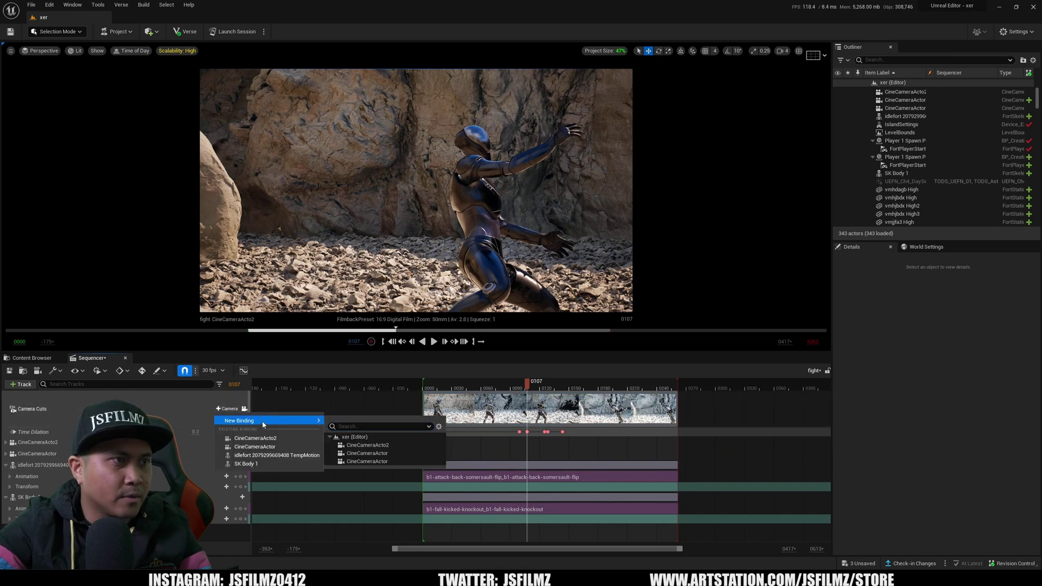
{"action": "left_click", "coordinate": [390, 460]}
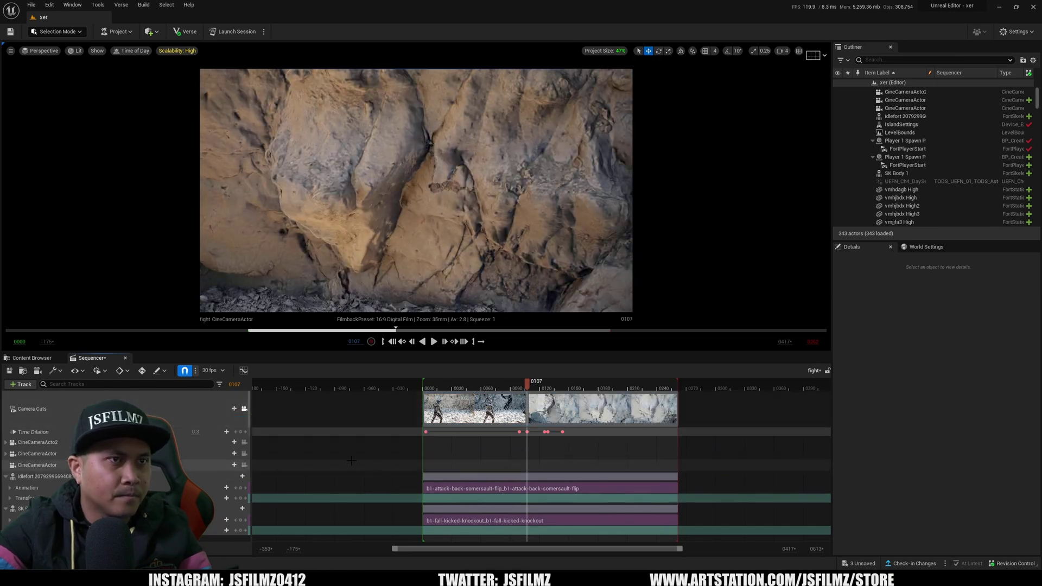
{"action": "key", "text": "ctrl+z"}
Add a camera cut to the overhead CineCameraActor at frame 107 and play the new shot to frame 154
{"action": "left_click", "coordinate": [233, 408]}
{"action": "mouse_move", "coordinate": [263, 423]}
{"action": "left_click", "coordinate": [390, 469]}
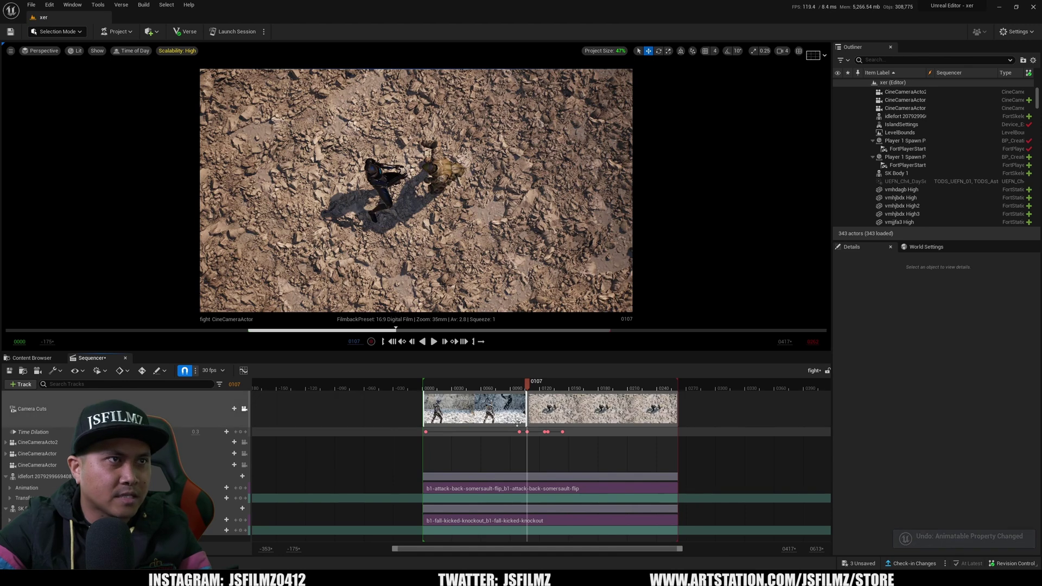
{"action": "key", "text": "Up"}
{"action": "key", "text": "space"}
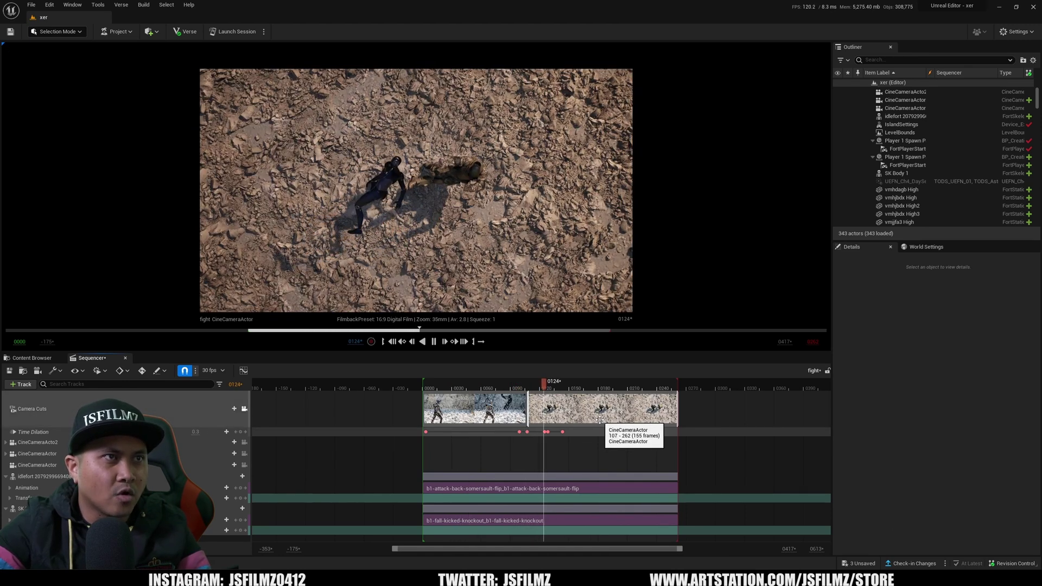
{"action": "key", "text": "space"}
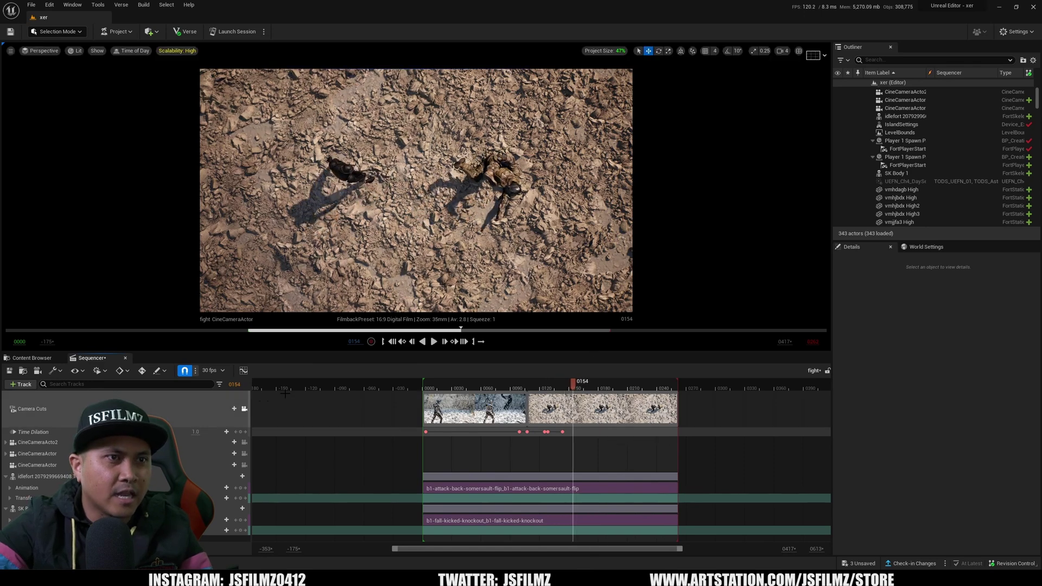
Add a camera cut back to CineCameraActo2 at frame 154
{"action": "left_click", "coordinate": [228, 410]}
{"action": "mouse_move", "coordinate": [234, 422]}
{"action": "key", "text": "ctrl+z"}
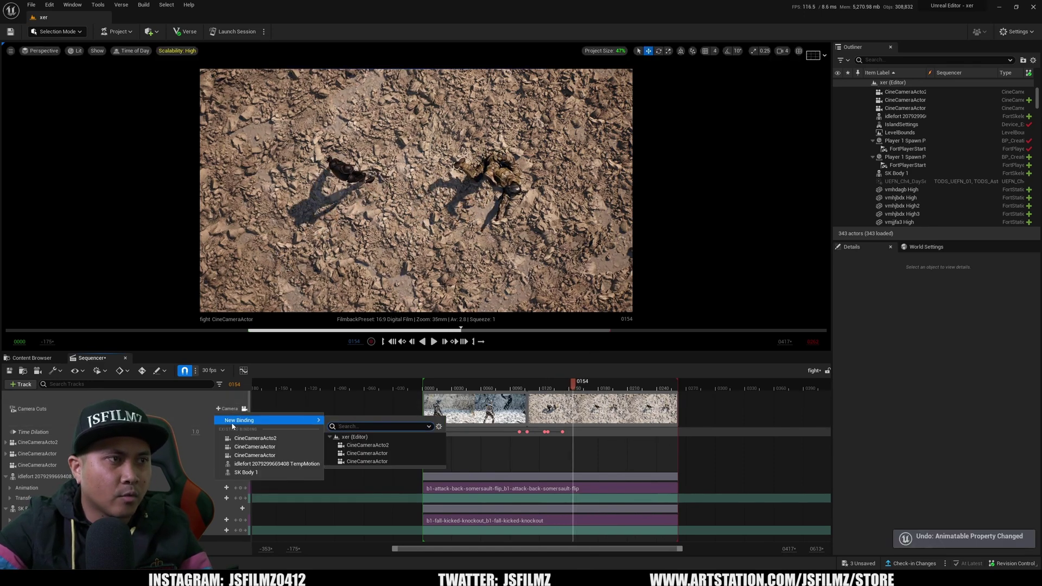
{"action": "left_click", "coordinate": [367, 445]}
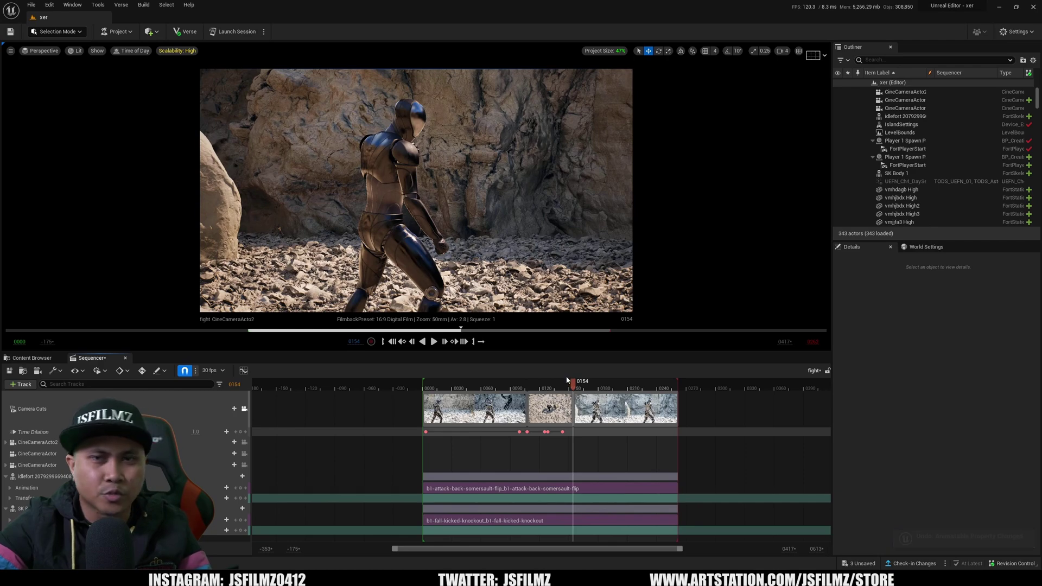
Play the sequence from near its start to frame 169 to review the camera cuts, and save the level
{"action": "left_click", "coordinate": [430, 387]}
{"action": "key", "text": "space"}
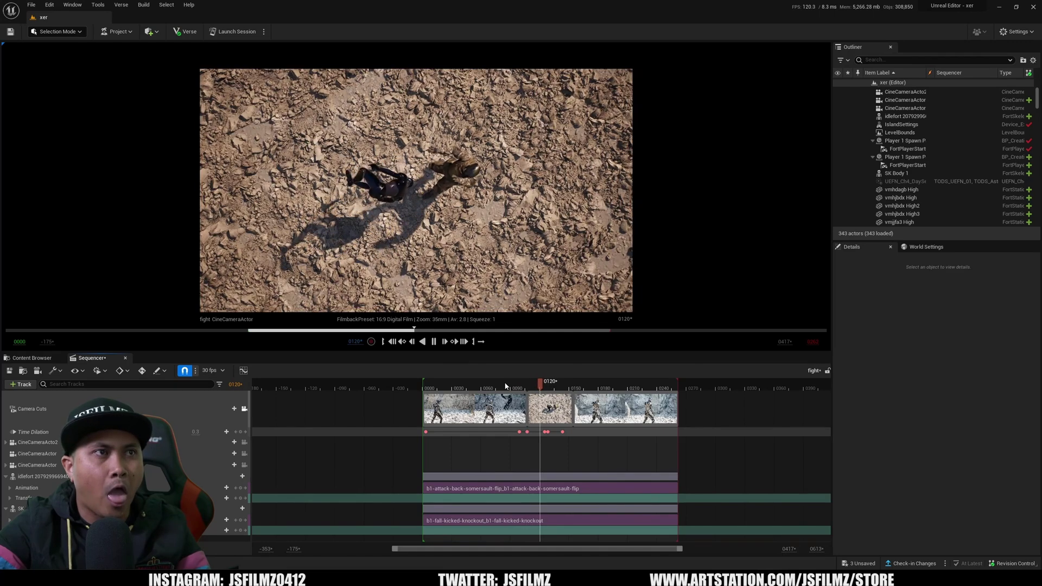
{"action": "key", "text": "space"}
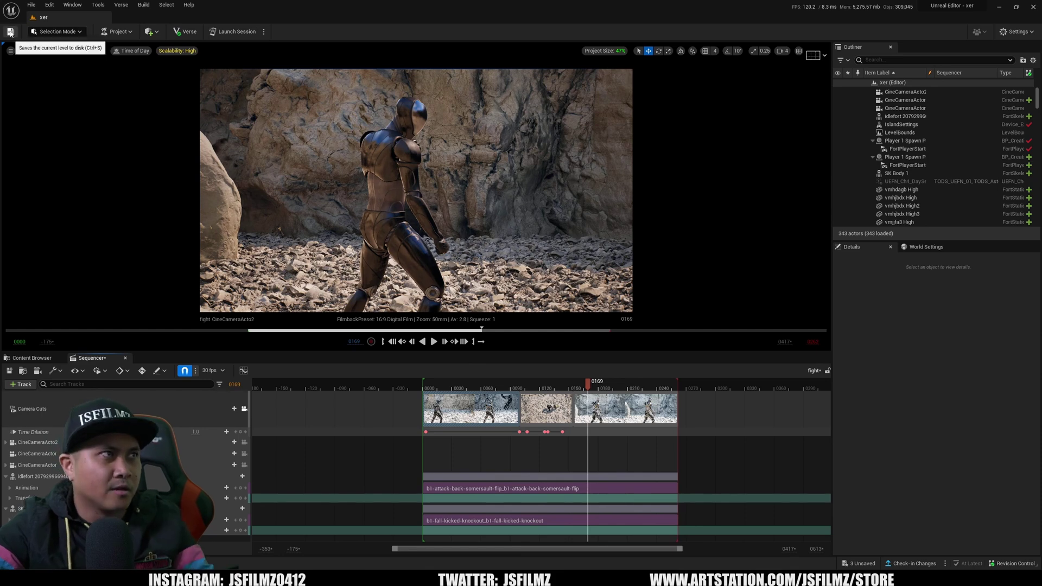
{"action": "left_click", "coordinate": [9, 33]}
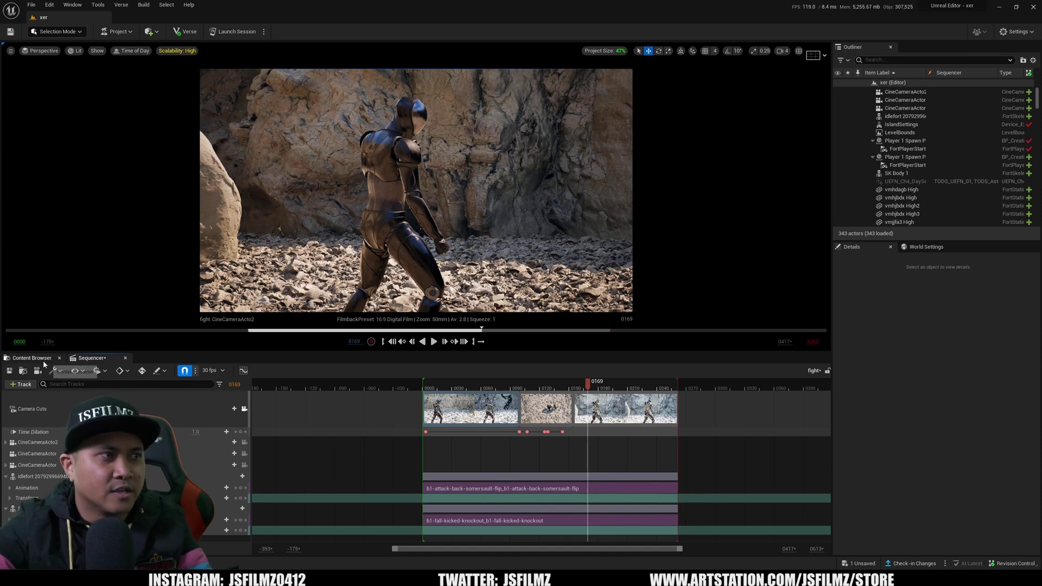
Place a Cinematic Sequence Device from the Fortnite content on the ground near the mannequin and assign the fight sequence to it
{"action": "left_click", "coordinate": [32, 358]}
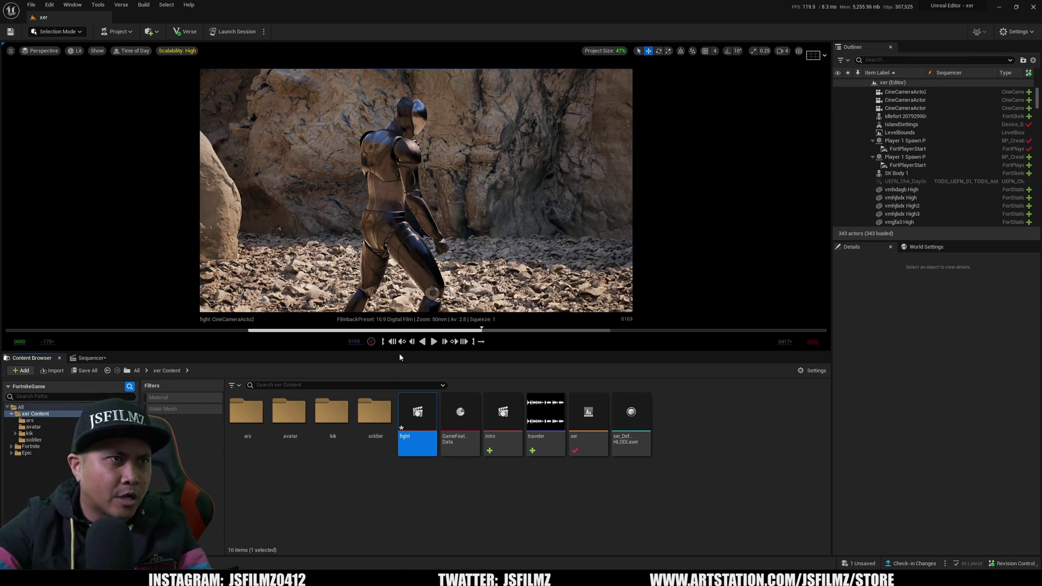
{"action": "left_click_drag", "start_coordinate": [401, 352], "coordinate": [405, 427]}
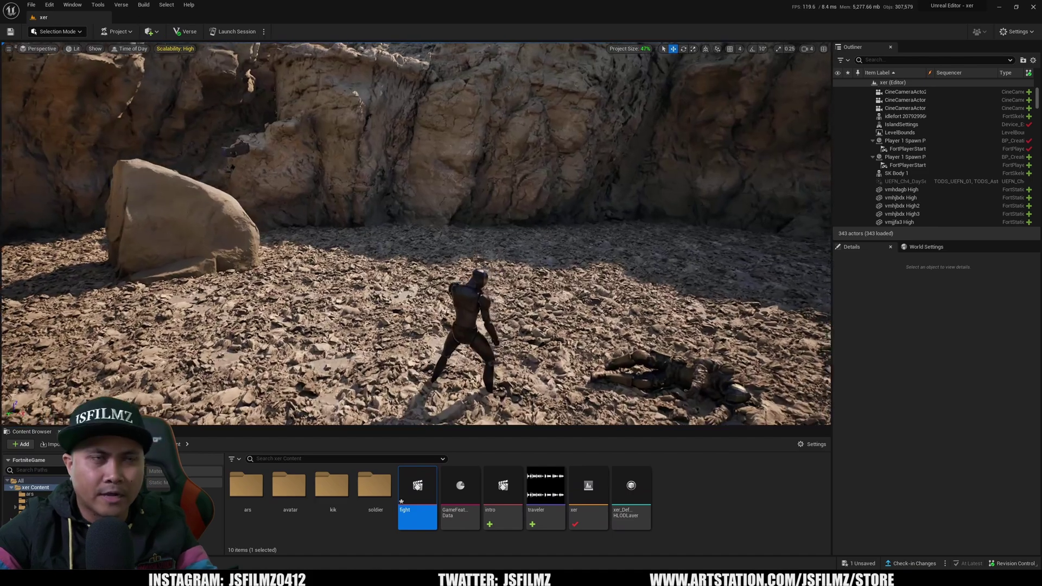
{"action": "right_click_drag", "start_coordinate": [416, 233], "coordinate": [445, 260]}
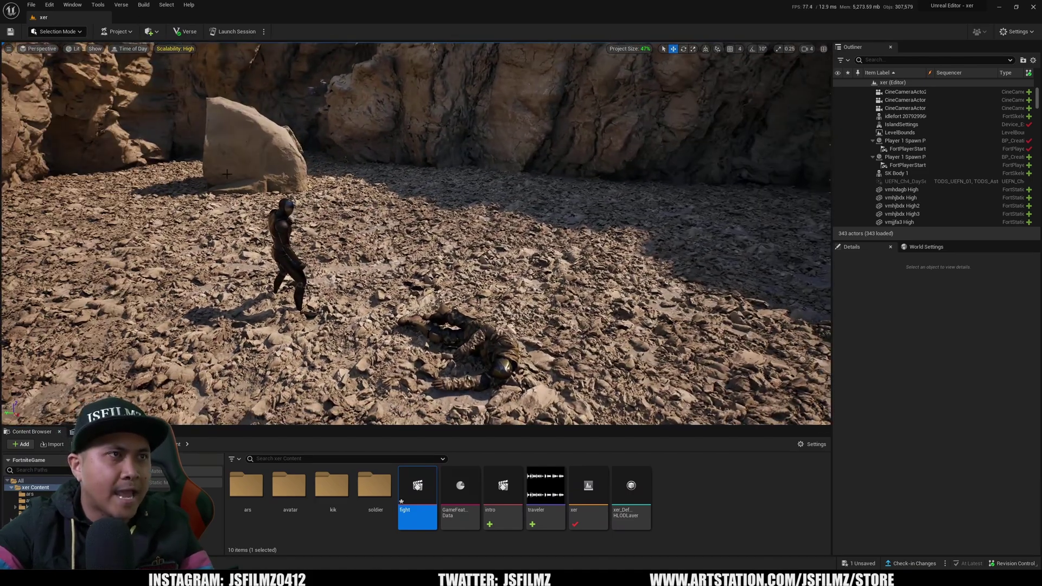
{"action": "left_click", "coordinate": [34, 520]}
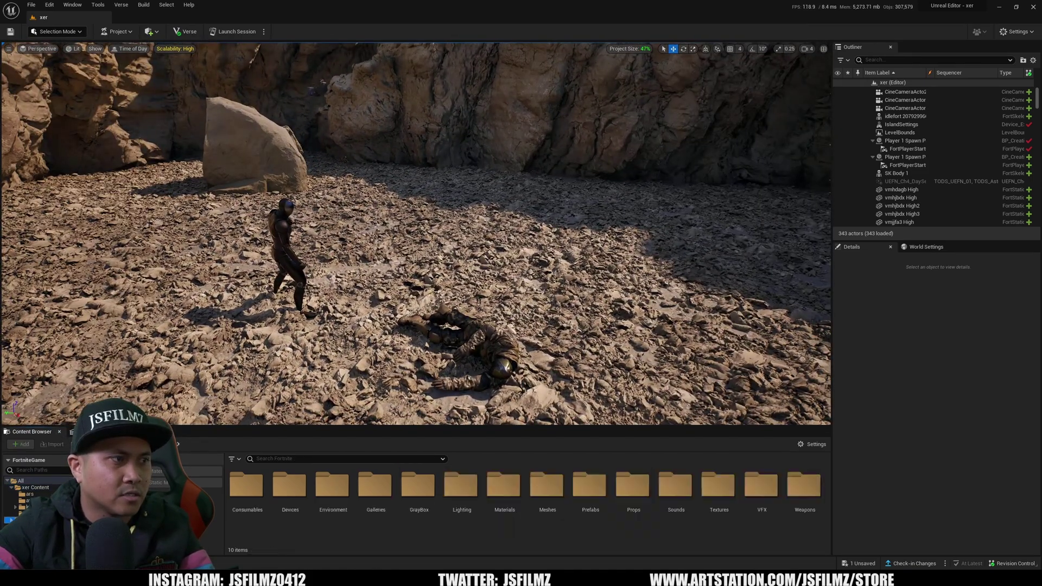
{"action": "left_click", "coordinate": [301, 461]}
{"action": "type", "text": "cinema"}
{"action": "left_click_drag", "start_coordinate": [247, 489], "coordinate": [244, 280]}
{"action": "left_click", "coordinate": [244, 290]}
{"action": "left_click", "coordinate": [246, 318]}
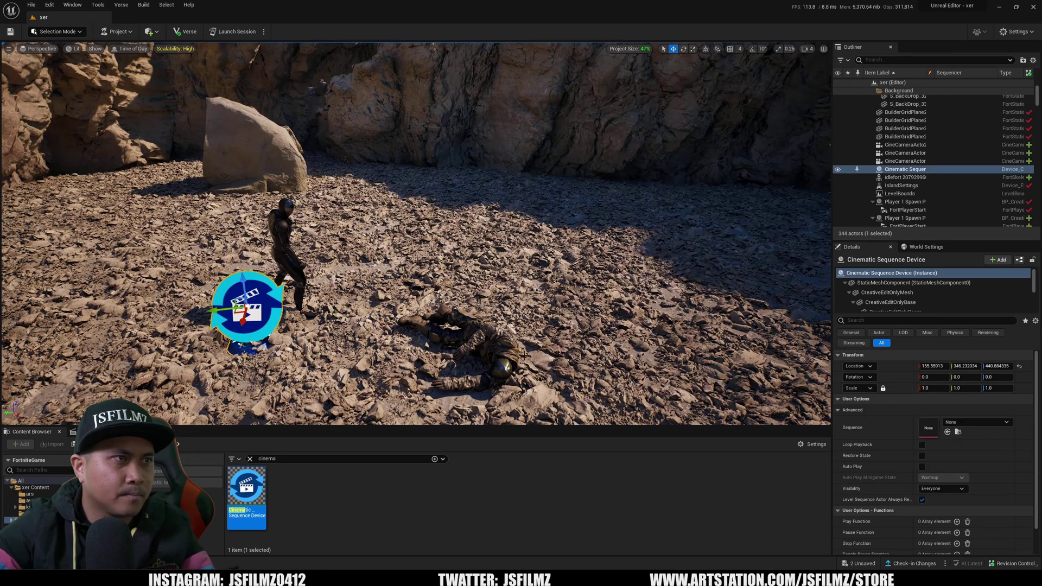
{"action": "left_click", "coordinate": [979, 424]}
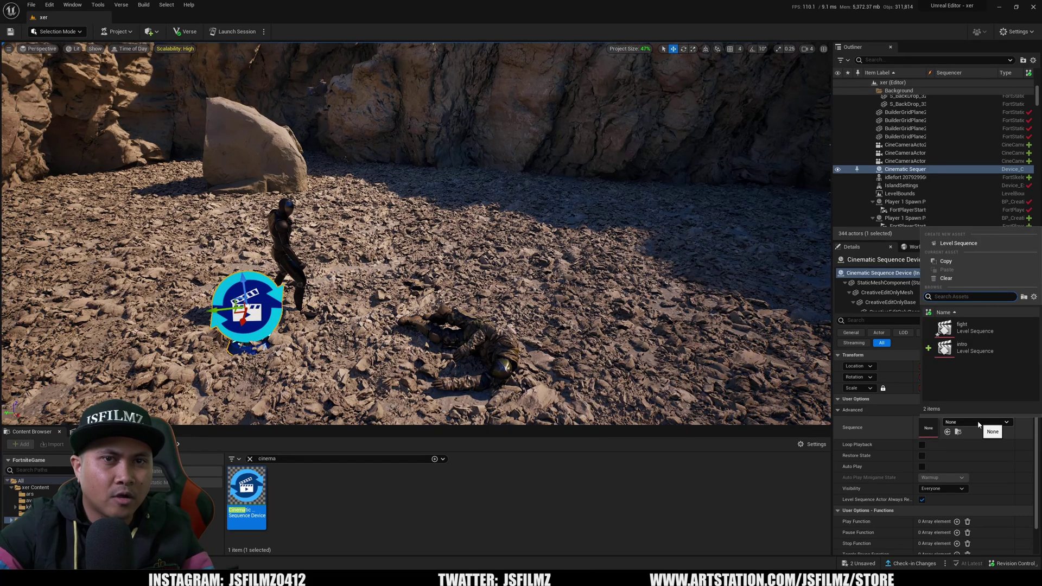
{"action": "left_click", "coordinate": [969, 327]}
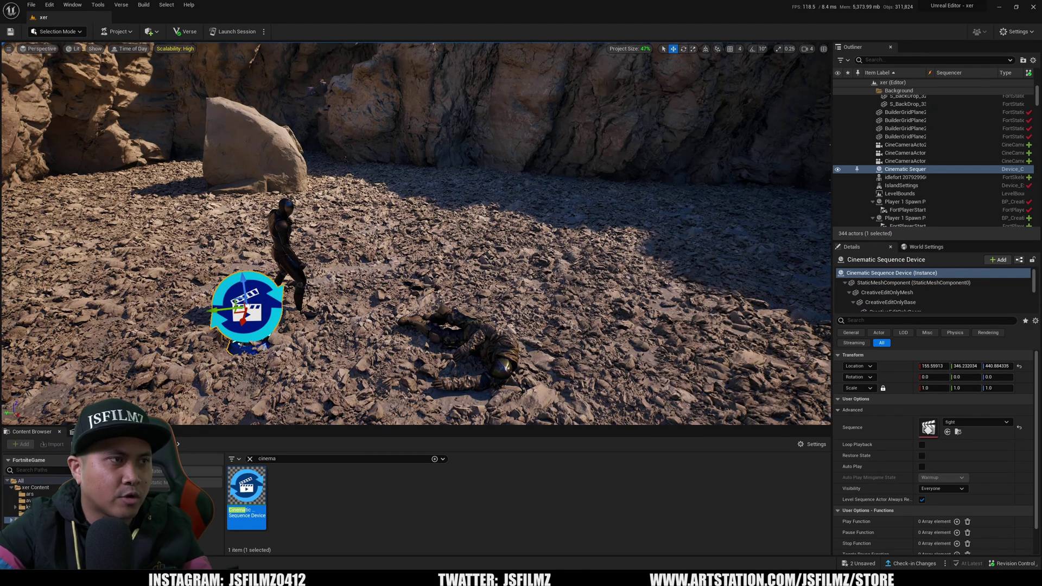
Place a Trigger device from the Fortnite content on the ground behind the mannequin
{"action": "left_click_drag", "start_coordinate": [278, 460], "coordinate": [200, 448]}
{"action": "type", "text": "trigg"}
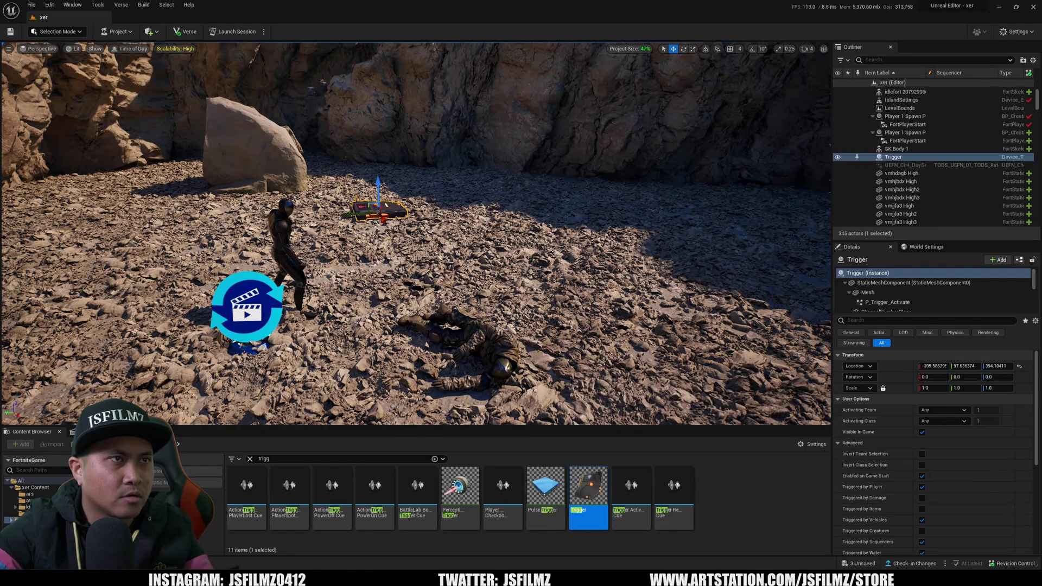
{"action": "key", "text": "w"}
{"action": "right_click_drag", "start_coordinate": [306, 332], "coordinate": [293, 348]}
Add a Play Function entry to the Cinematic Sequence Device and bind it to the Trigger device
{"action": "left_click", "coordinate": [306, 333]}
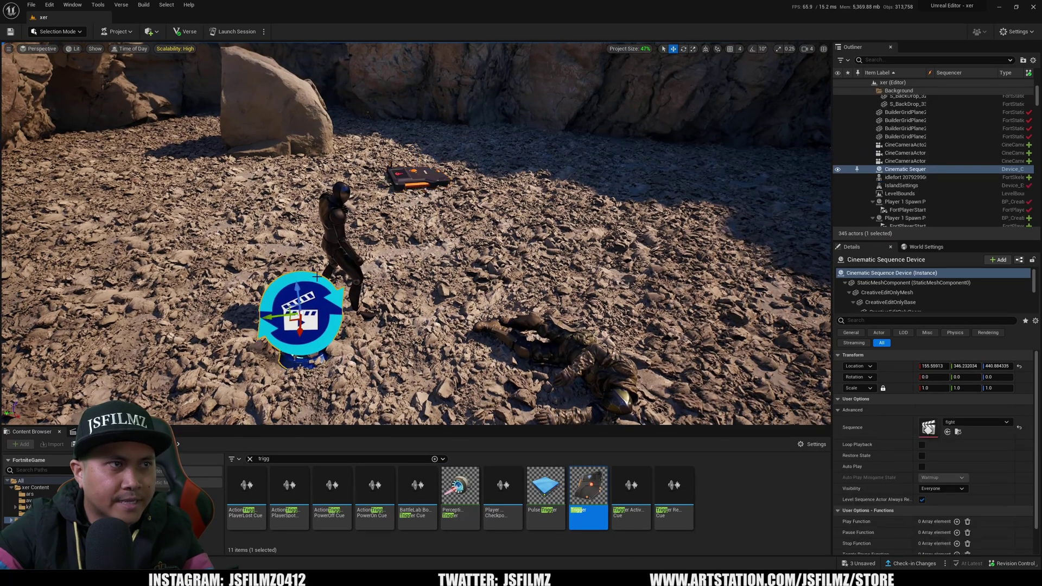
{"action": "scroll", "coordinate": [936, 465], "scroll_direction": "down", "scroll_amount": 2}
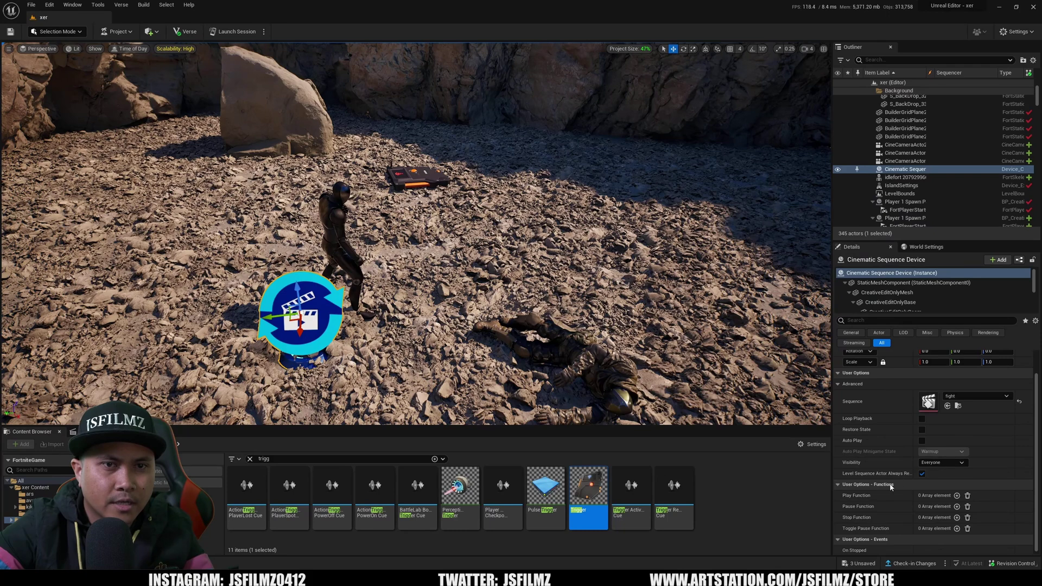
{"action": "left_click", "coordinate": [957, 495]}
{"action": "left_click", "coordinate": [946, 506]}
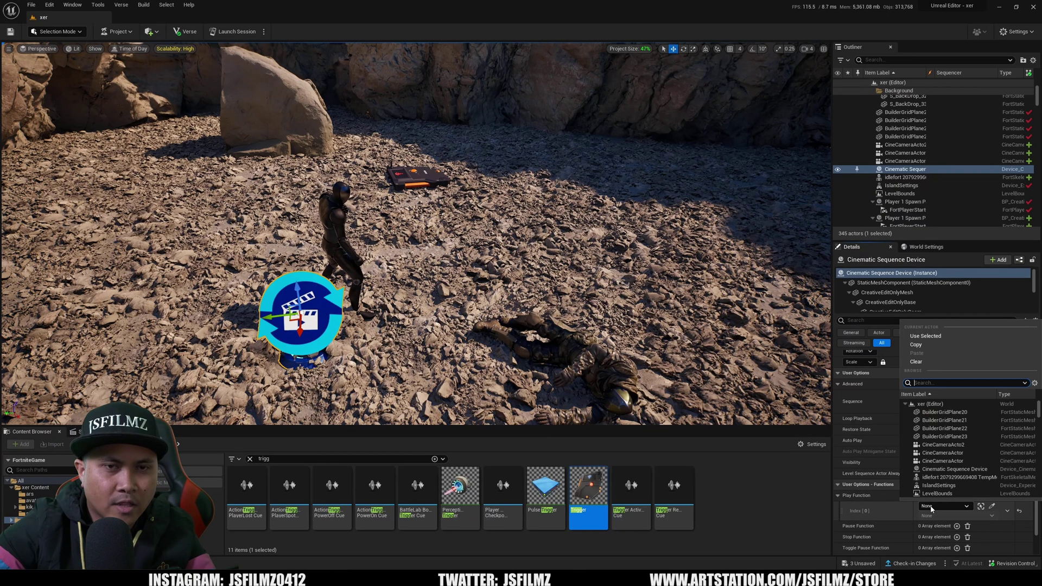
{"action": "type", "text": "trigg"}
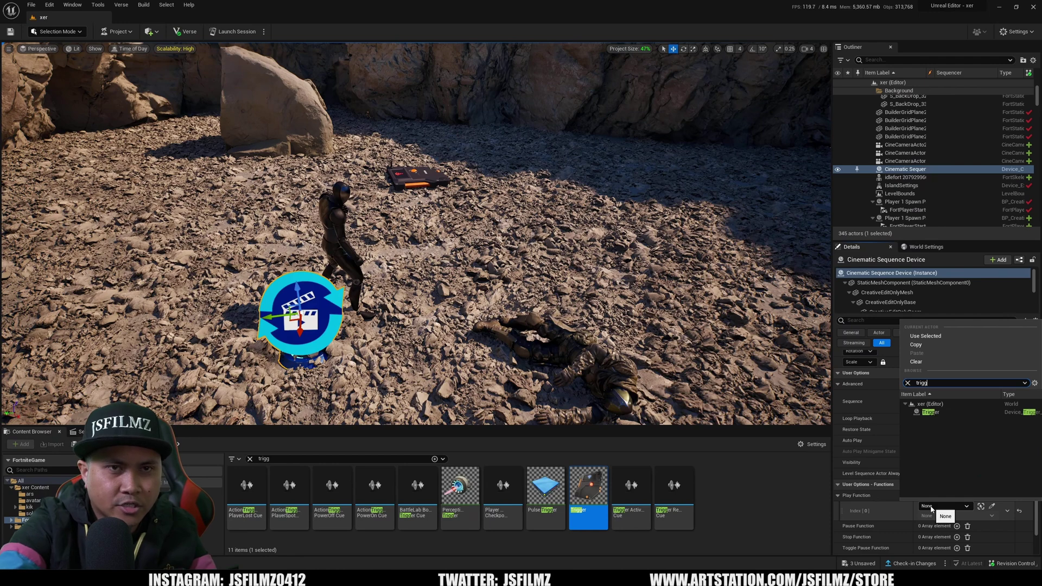
{"action": "left_click", "coordinate": [931, 412]}
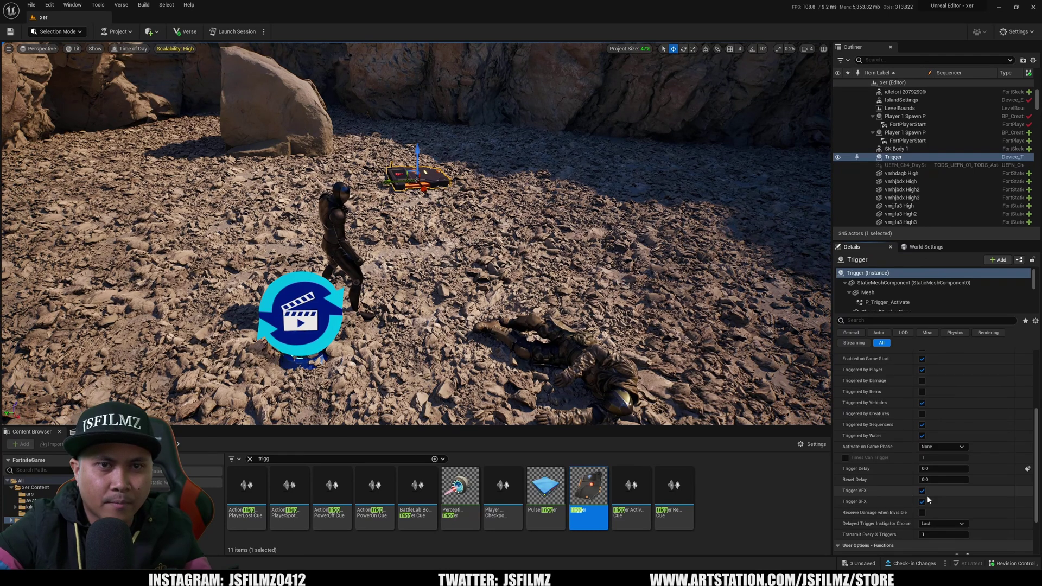
Turn off Trigger VFX, Trigger SFX and Visible in Game for the Trigger device
{"action": "left_click", "coordinate": [923, 491]}
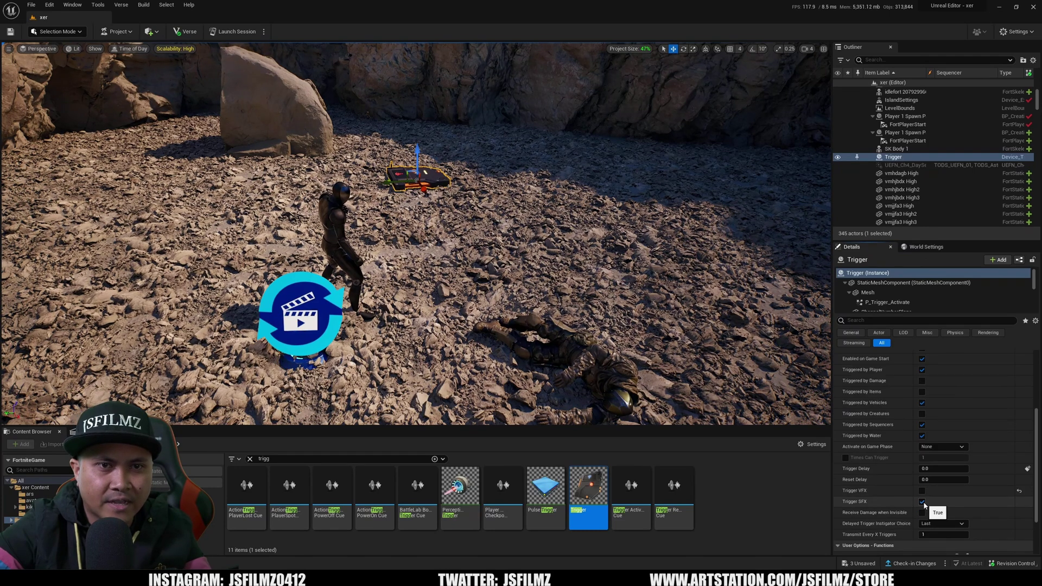
{"action": "left_click", "coordinate": [923, 502]}
{"action": "scroll", "coordinate": [907, 465], "scroll_direction": "up", "scroll_amount": 5}
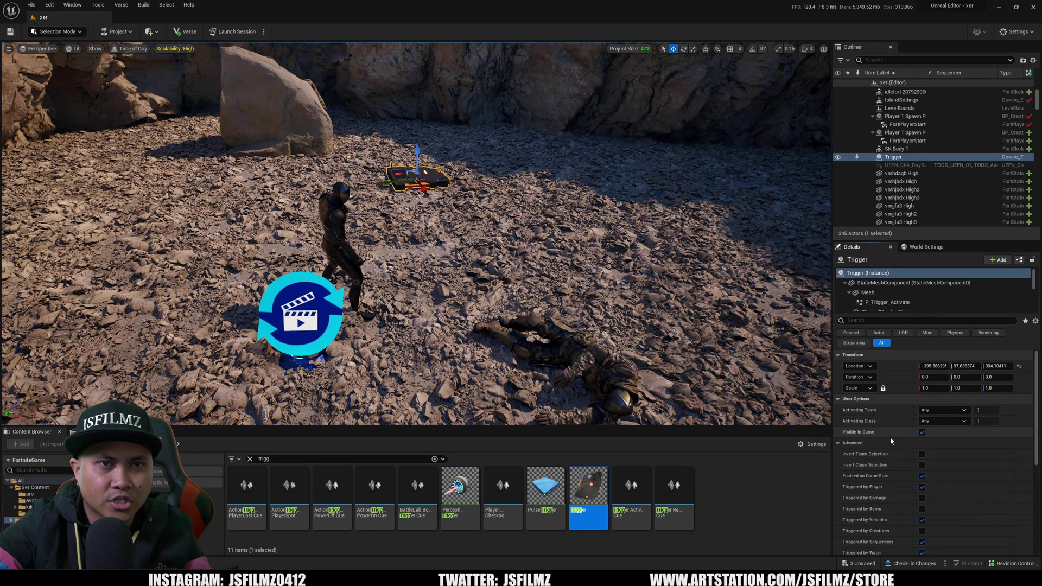
{"action": "left_click", "coordinate": [921, 432]}
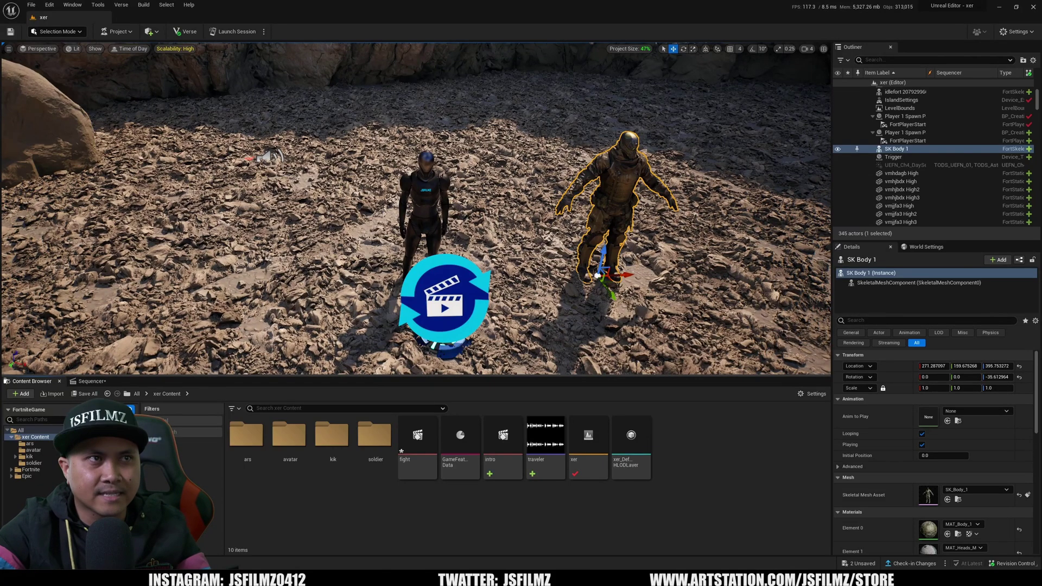
Open the soldier's SK_Body_1 skeletal mesh for editing and switch to its skeleton
{"action": "left_click", "coordinate": [421, 199]}
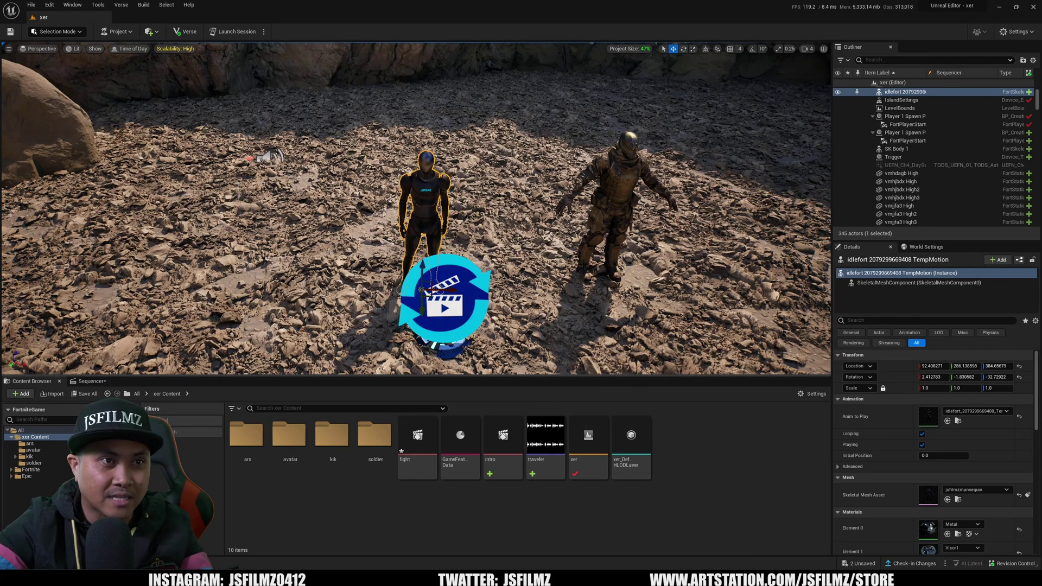
{"action": "left_click", "coordinate": [619, 217]}
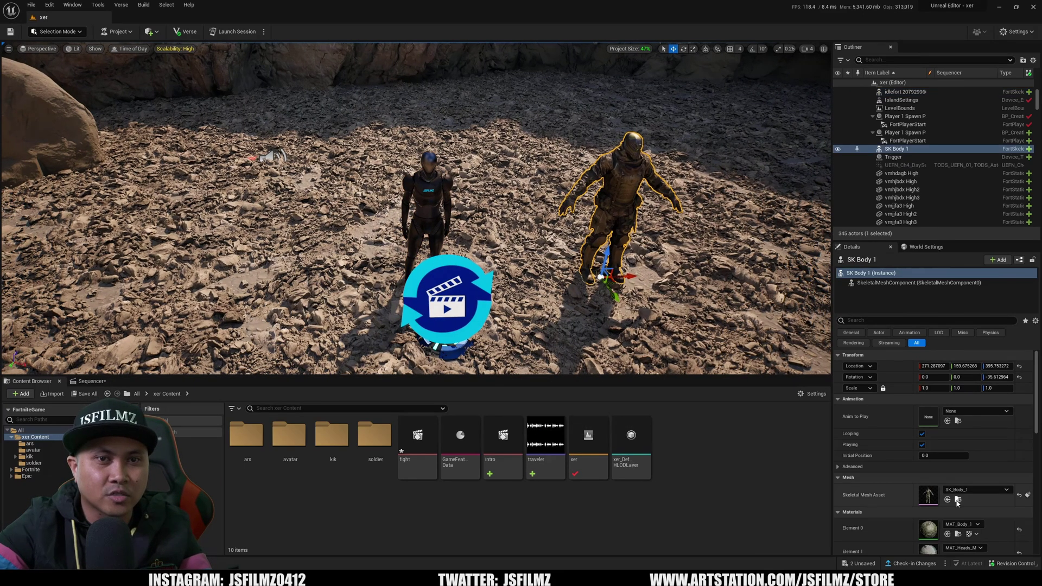
{"action": "left_click", "coordinate": [958, 499]}
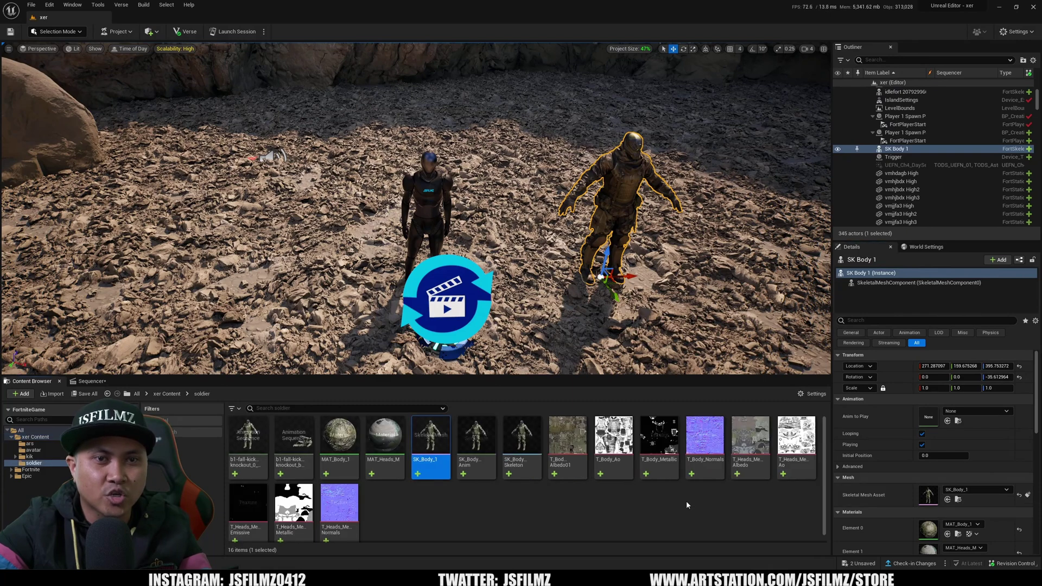
{"action": "double_click", "coordinate": [438, 441]}
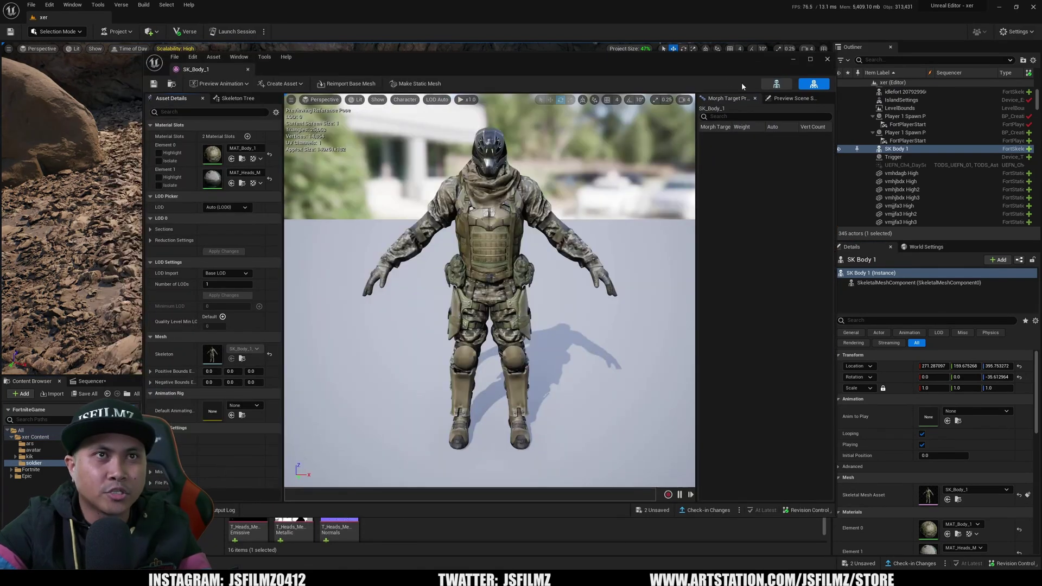
{"action": "left_click", "coordinate": [779, 86]}
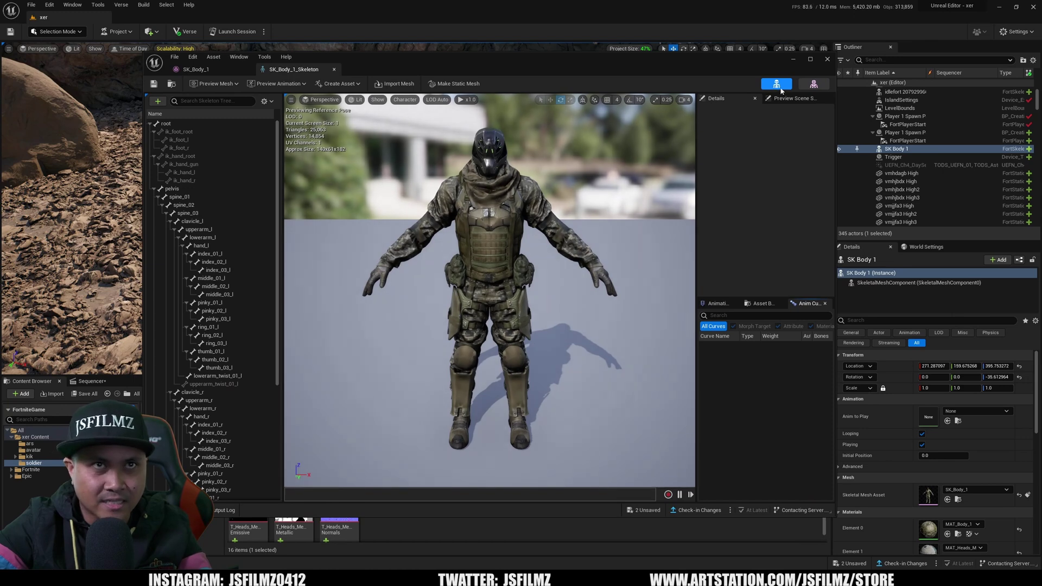
Add jsfilmzmannequin_Skeleton as a compatible skeleton in the asset details of the soldier's SK_Body_1_Skeleton
{"action": "left_click", "coordinate": [239, 56]}
{"action": "left_click", "coordinate": [264, 128]}
{"action": "left_click", "coordinate": [536, 209]}
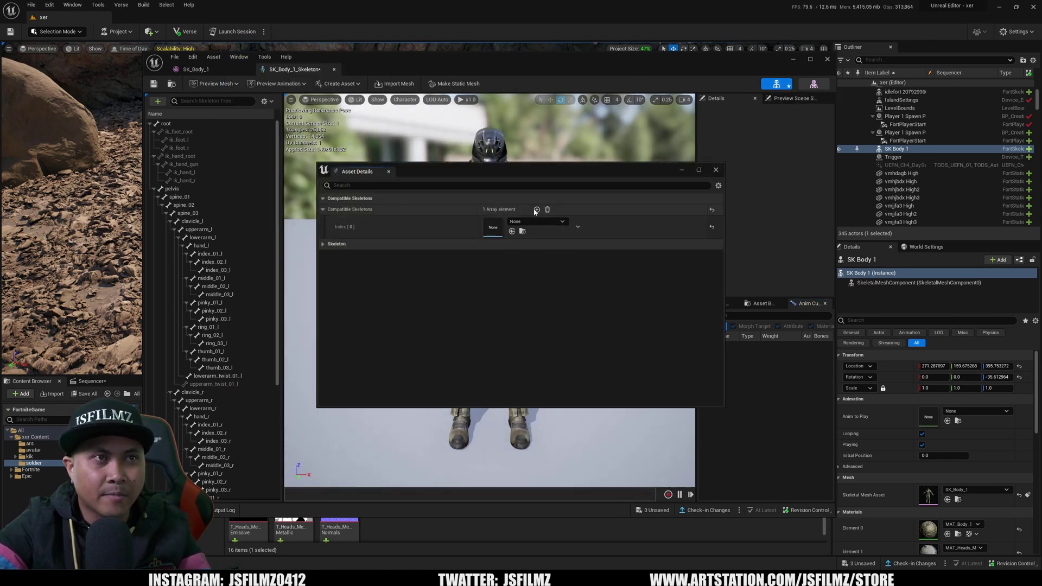
{"action": "left_click", "coordinate": [540, 223]}
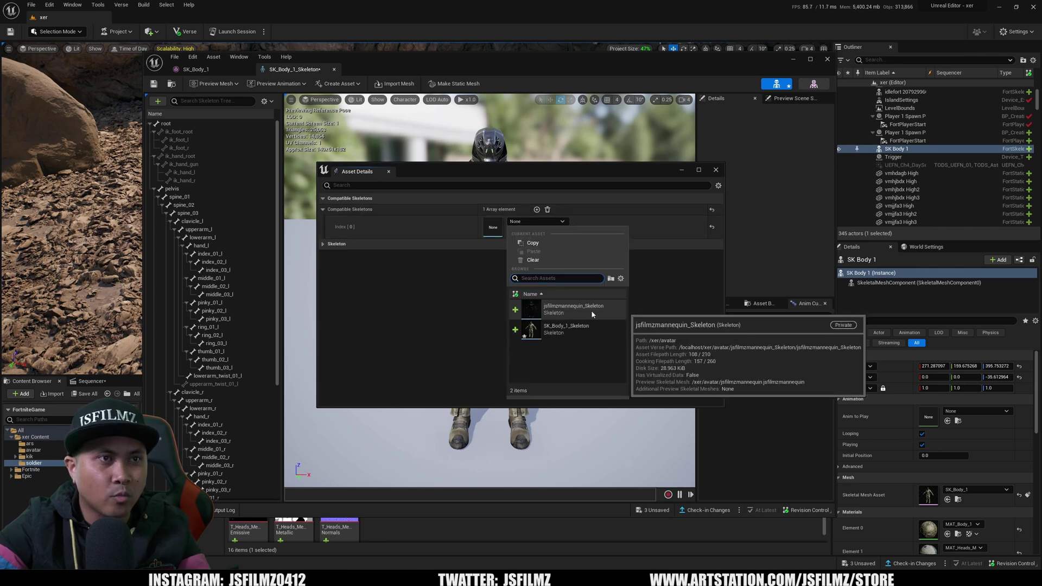
{"action": "left_click", "coordinate": [594, 313]}
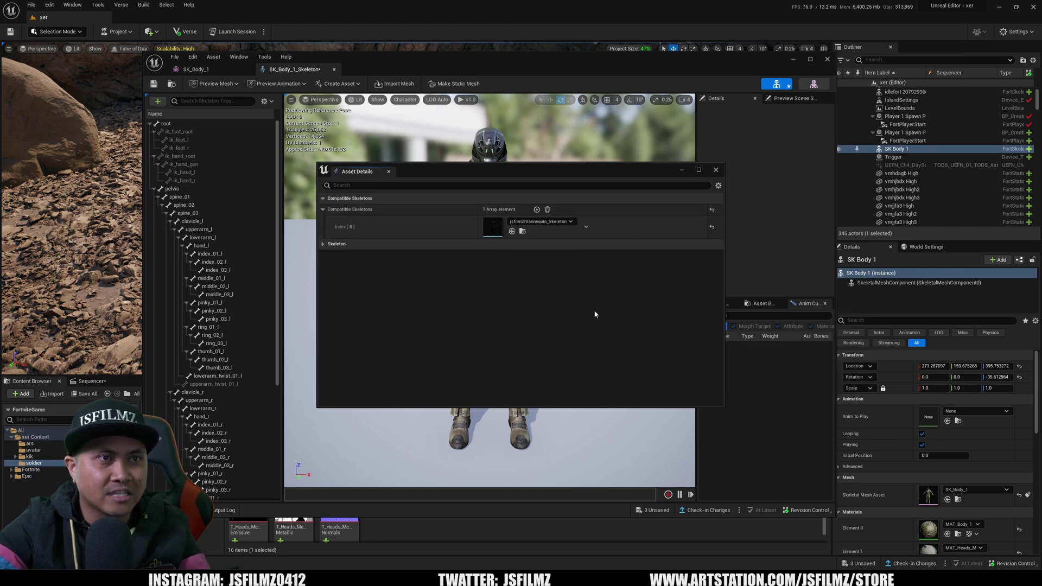
Locate jsfilmzmannequin_Skeleton in the project's avatar folder and open it for editing
{"action": "left_click", "coordinate": [523, 232]}
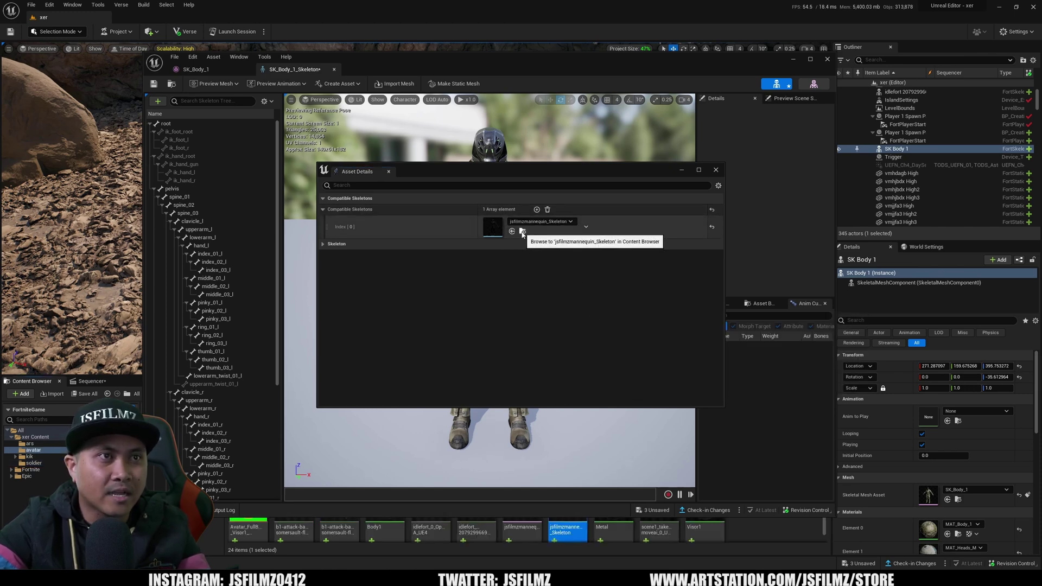
{"action": "left_click", "coordinate": [682, 171]}
{"action": "left_click", "coordinate": [793, 62]}
{"action": "double_click", "coordinate": [566, 496]}
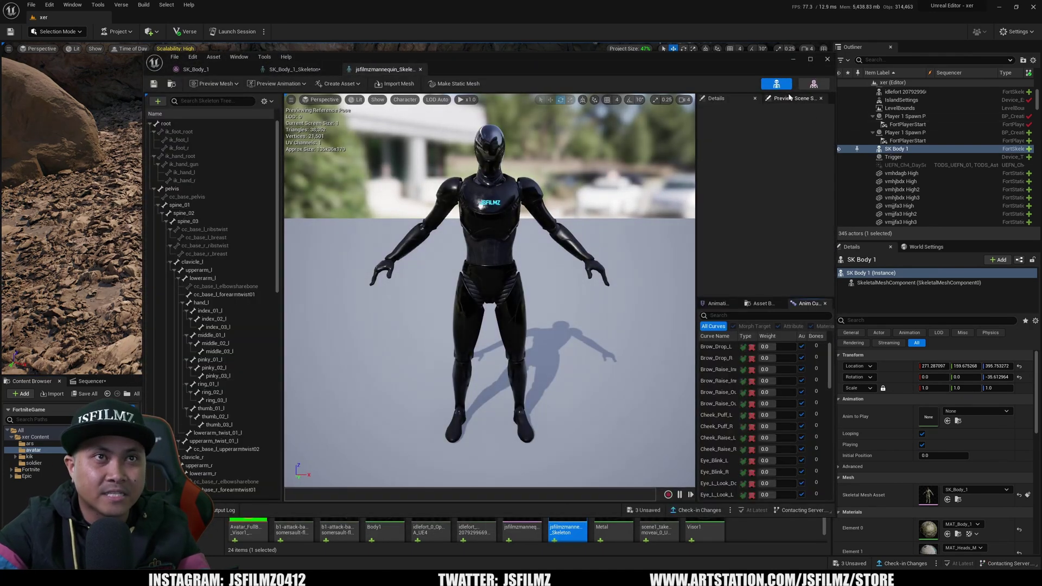
Add SK_Body_1_Skeleton as a compatible skeleton of the mannequin's skeleton, then save it and return to the level
{"action": "left_click", "coordinate": [239, 57]}
{"action": "left_click", "coordinate": [270, 128]}
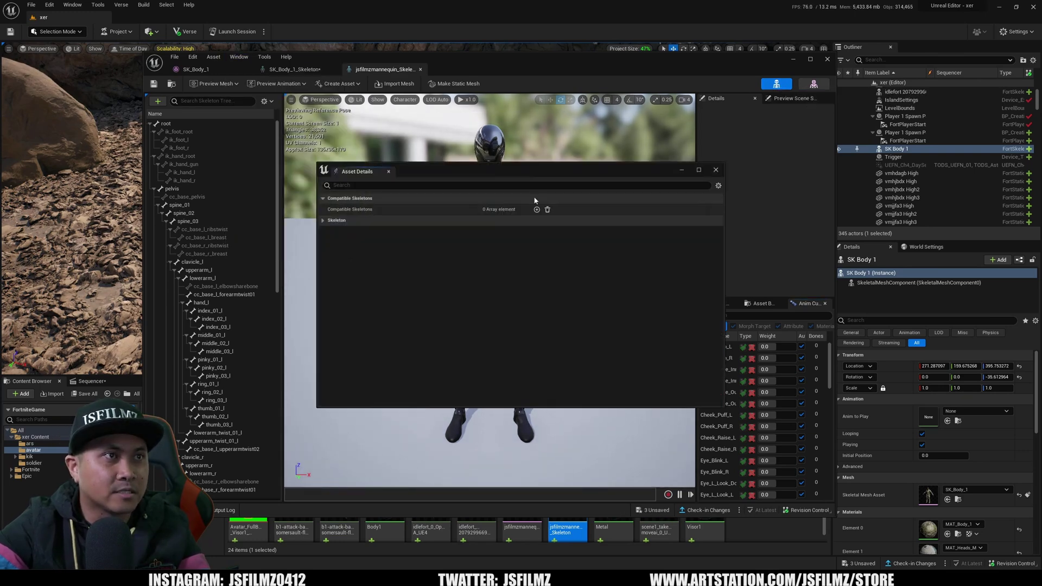
{"action": "left_click", "coordinate": [537, 210]}
{"action": "left_click", "coordinate": [537, 221]}
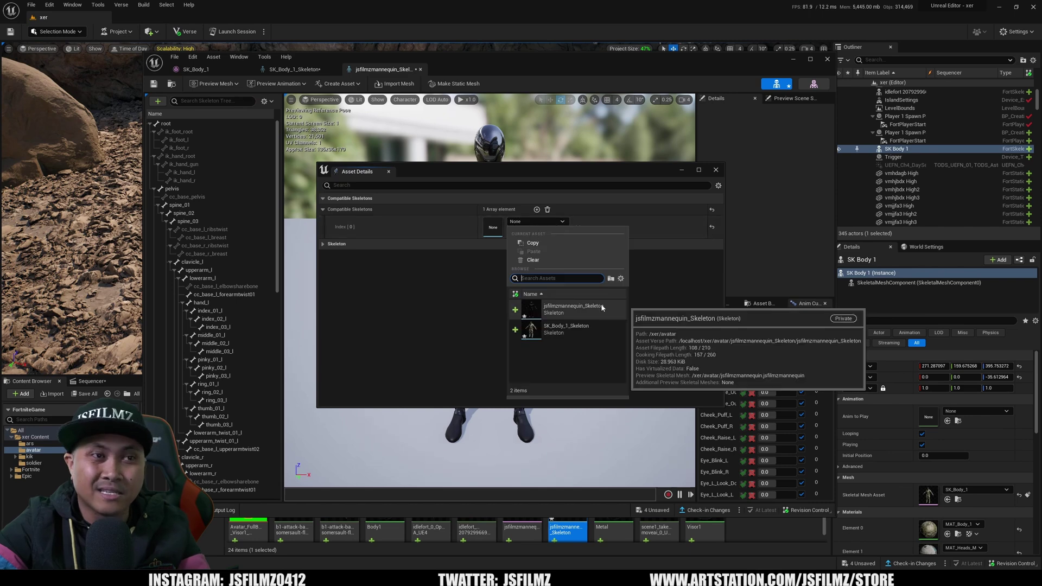
{"action": "left_click", "coordinate": [594, 331]}
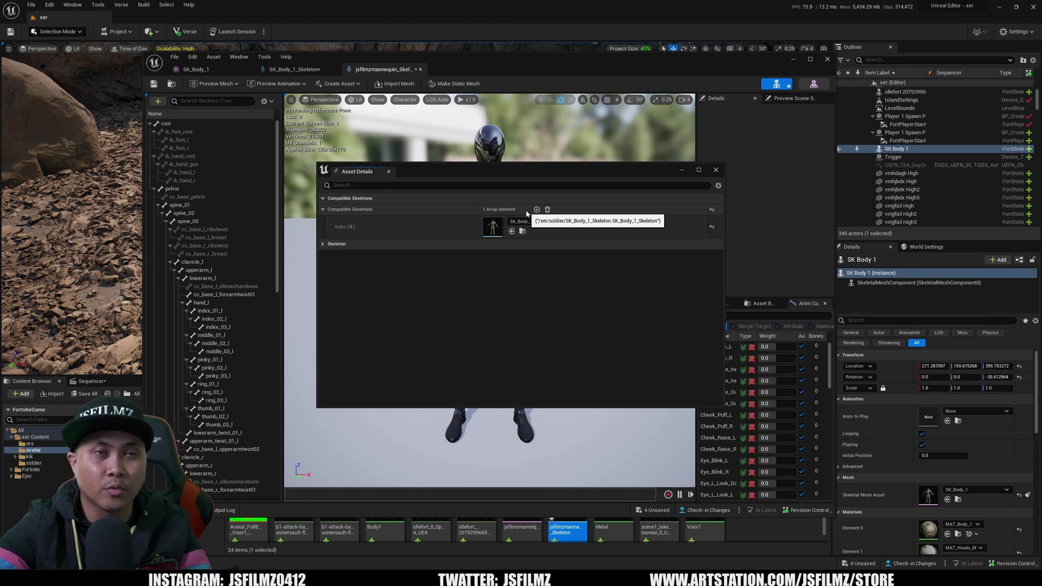
{"action": "left_click", "coordinate": [680, 171]}
{"action": "left_click", "coordinate": [154, 85]}
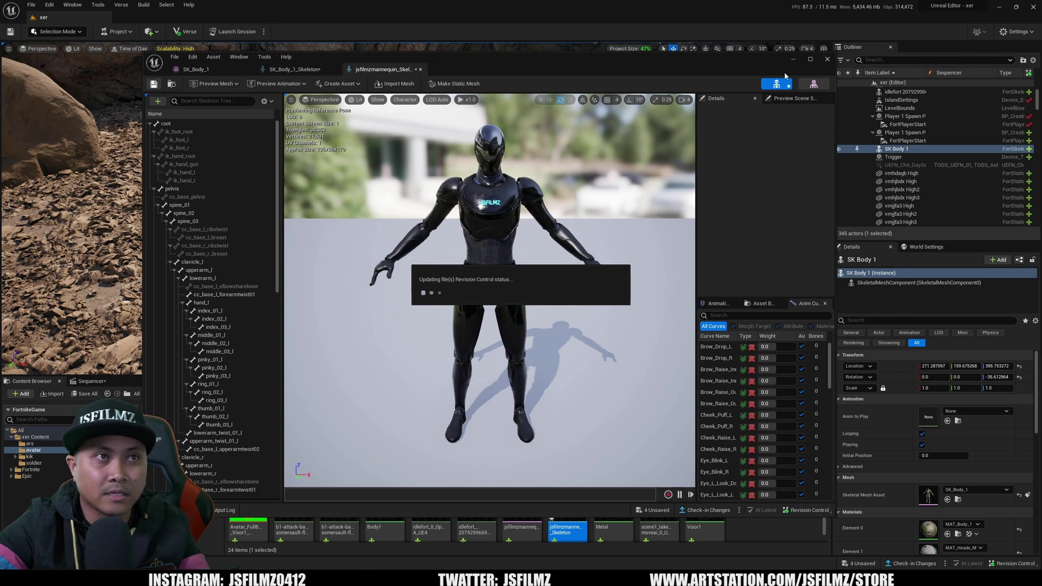
{"action": "left_click", "coordinate": [794, 61]}
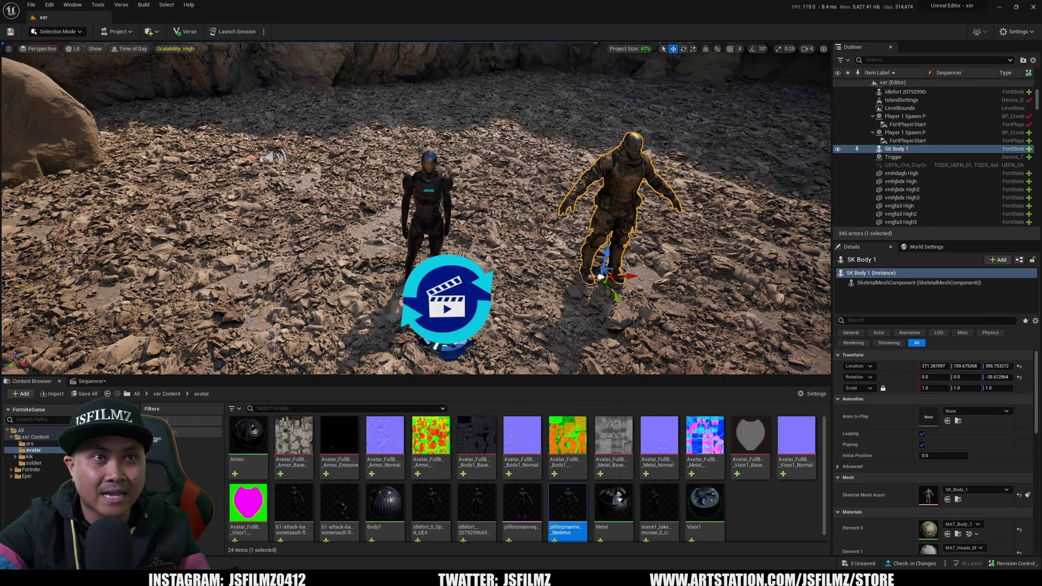
Set the soldier's Anim to Play to the idlefort TempMotion animation
{"action": "left_click", "coordinate": [958, 411]}
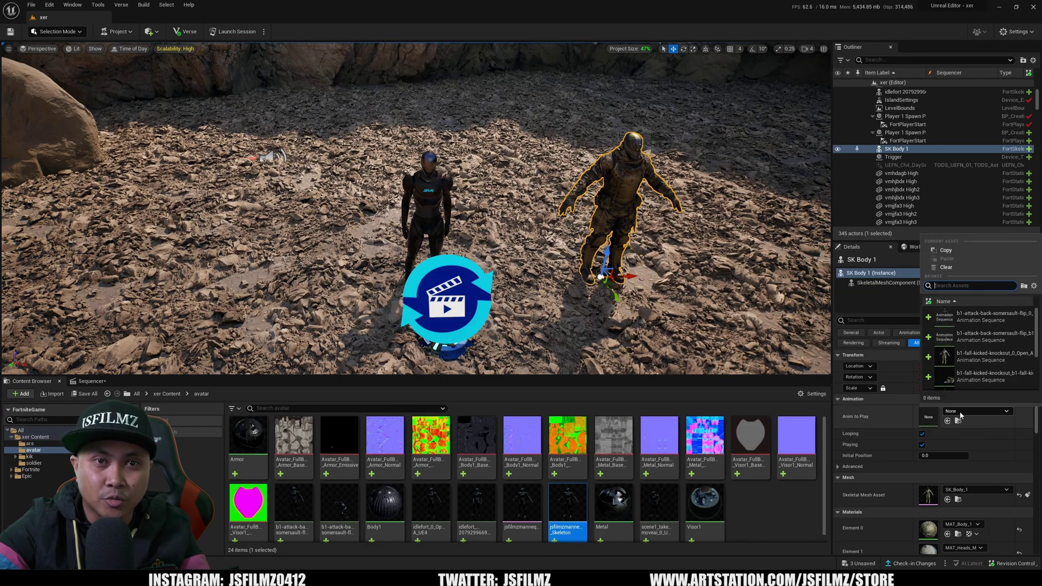
{"action": "type", "text": "idle"}
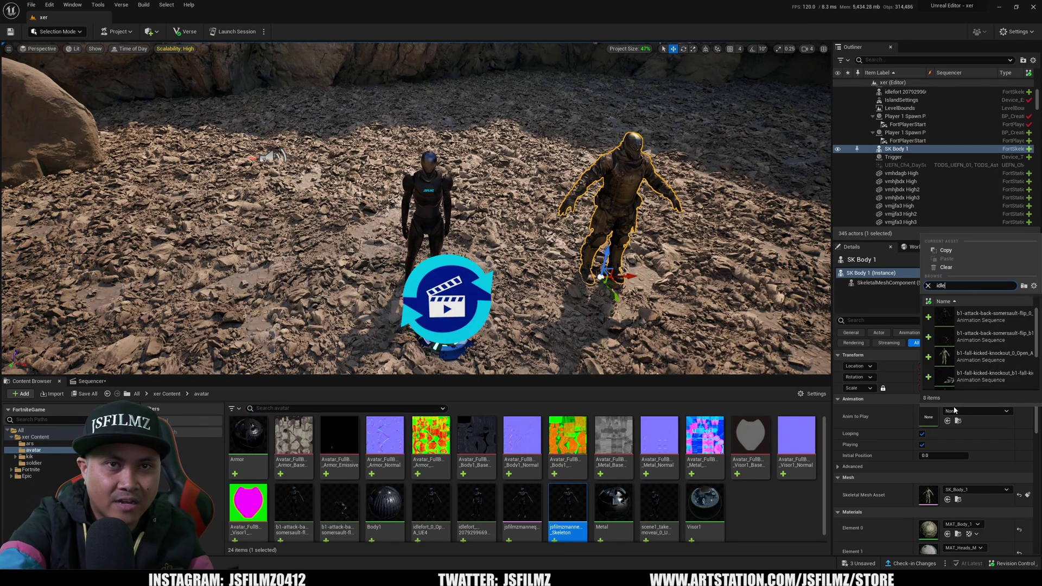
{"action": "left_click", "coordinate": [950, 337]}
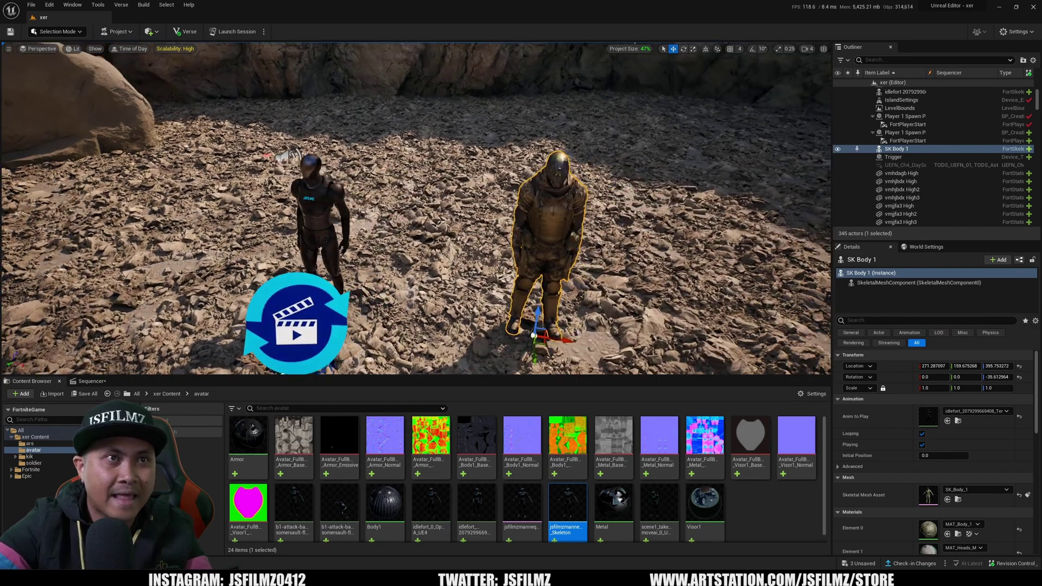
{"action": "key", "text": "s"}
{"action": "mouse_move", "coordinate": [679, 232]}
{"action": "right_mouse_down"}
{"action": "mouse_move", "coordinate": [665, 229]}
{"action": "mouse_move", "coordinate": [679, 232]}
{"action": "right_mouse_up"}
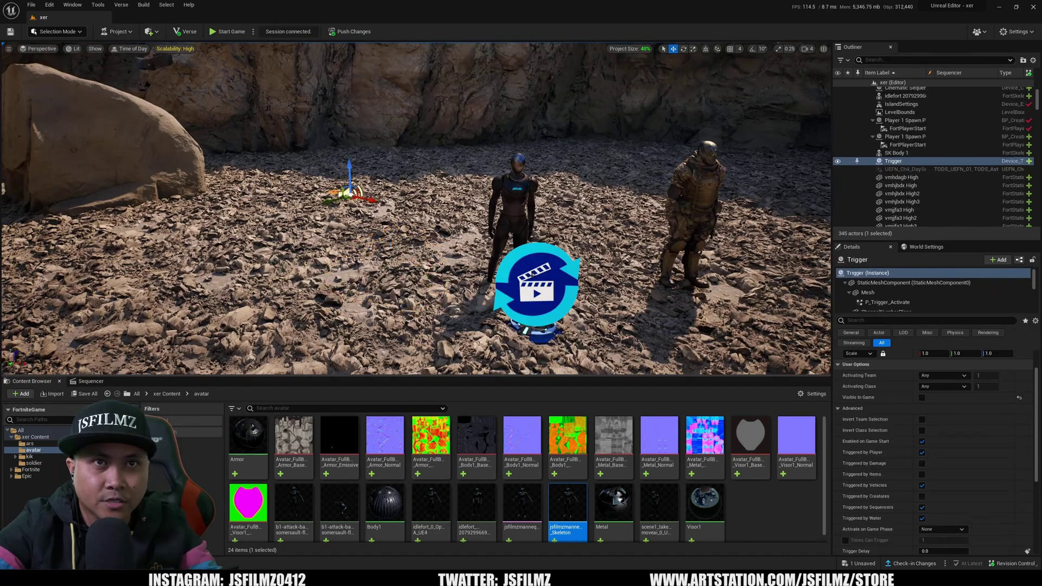
Set the Cinematic Sequence Device's Play Function event to On Triggered for the Trigger device, and save the level
{"action": "left_click", "coordinate": [532, 275]}
{"action": "key", "text": "d"}
{"action": "right_click_drag", "start_coordinate": [532, 275], "coordinate": [492, 276]}
{"action": "key", "text": "a"}
{"action": "right_click_drag", "start_coordinate": [375, 218], "coordinate": [394, 228]}
{"action": "key", "text": "w"}
{"action": "right_click_drag", "start_coordinate": [380, 274], "coordinate": [412, 275]}
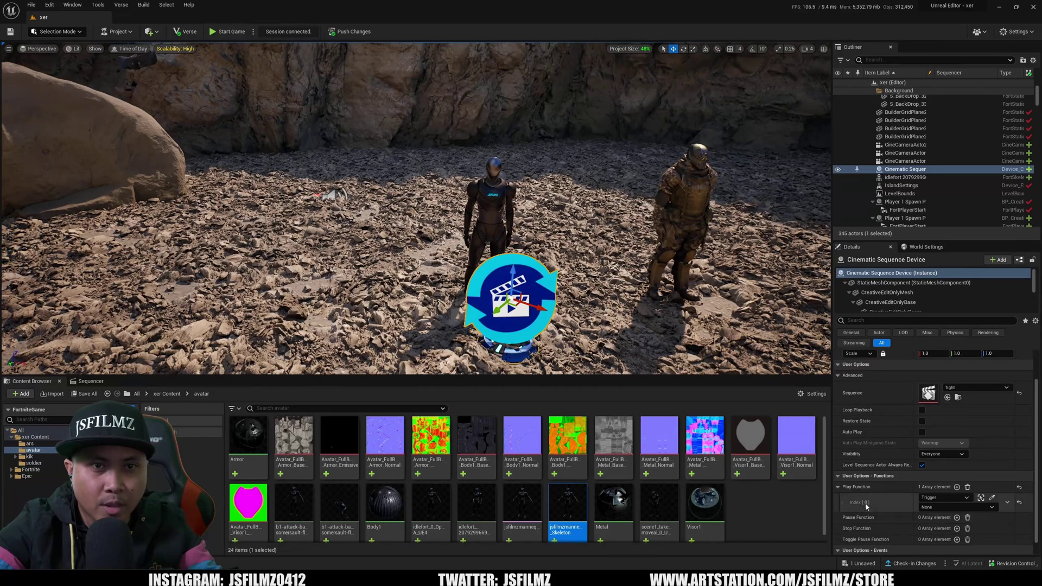
{"action": "left_click", "coordinate": [936, 499]}
{"action": "left_click", "coordinate": [1004, 512]}
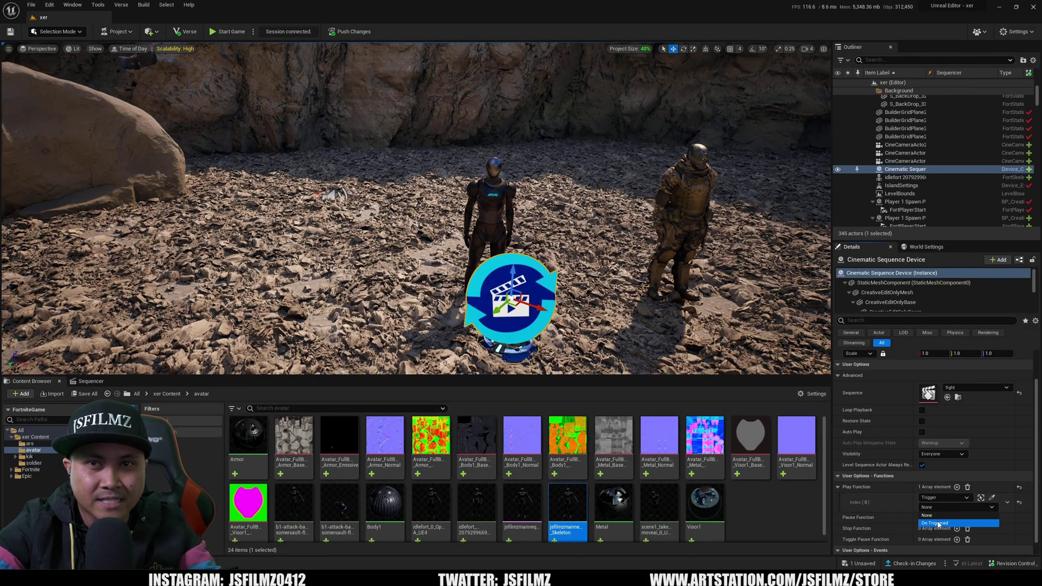
{"action": "left_click", "coordinate": [939, 523]}
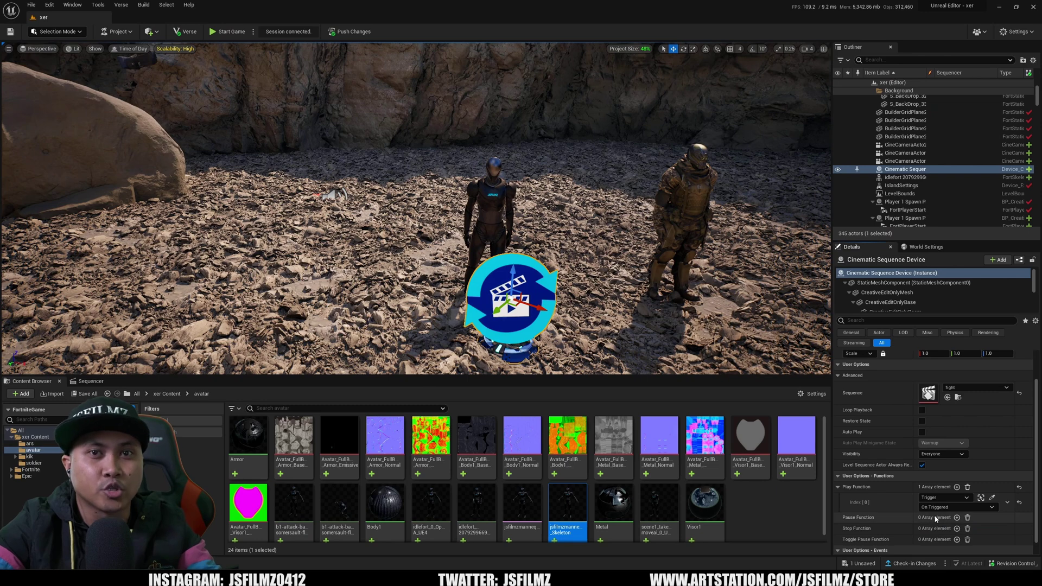
{"action": "left_click", "coordinate": [10, 35]}
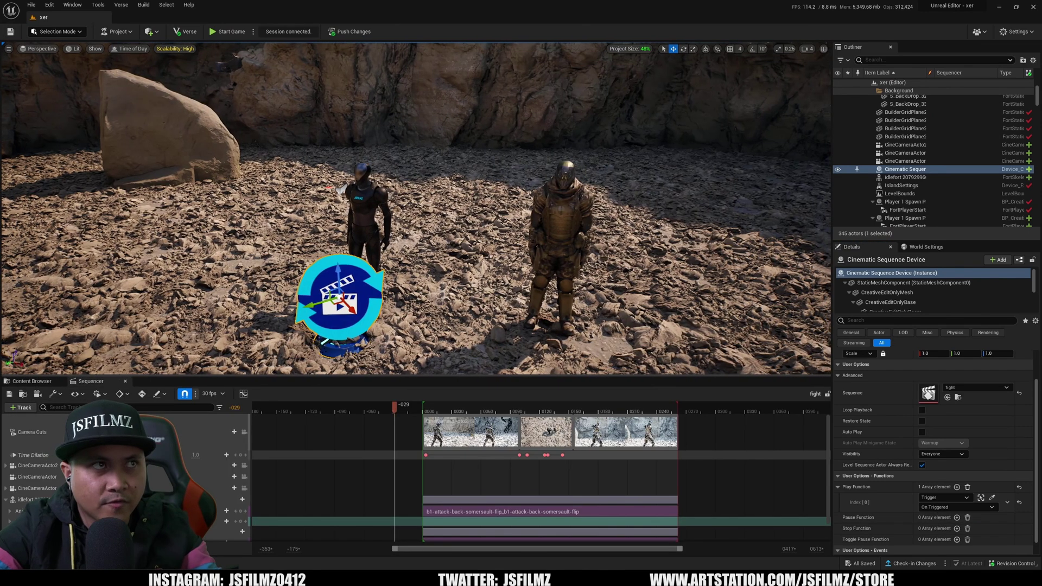
Key the soldier's transform at frame 0 of the fight sequence
{"action": "right_click_drag", "start_coordinate": [574, 348], "coordinate": [572, 373]}
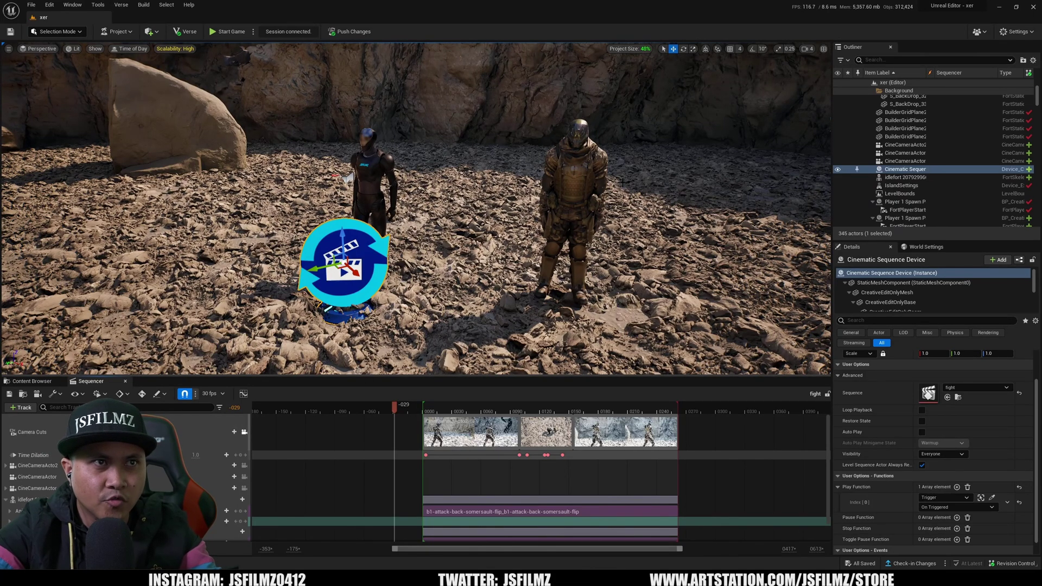
{"action": "mouse_move", "coordinate": [427, 411]}
{"action": "left_mouse_down"}
{"action": "mouse_move", "coordinate": [464, 411]}
{"action": "mouse_move", "coordinate": [426, 415]}
{"action": "left_mouse_up"}
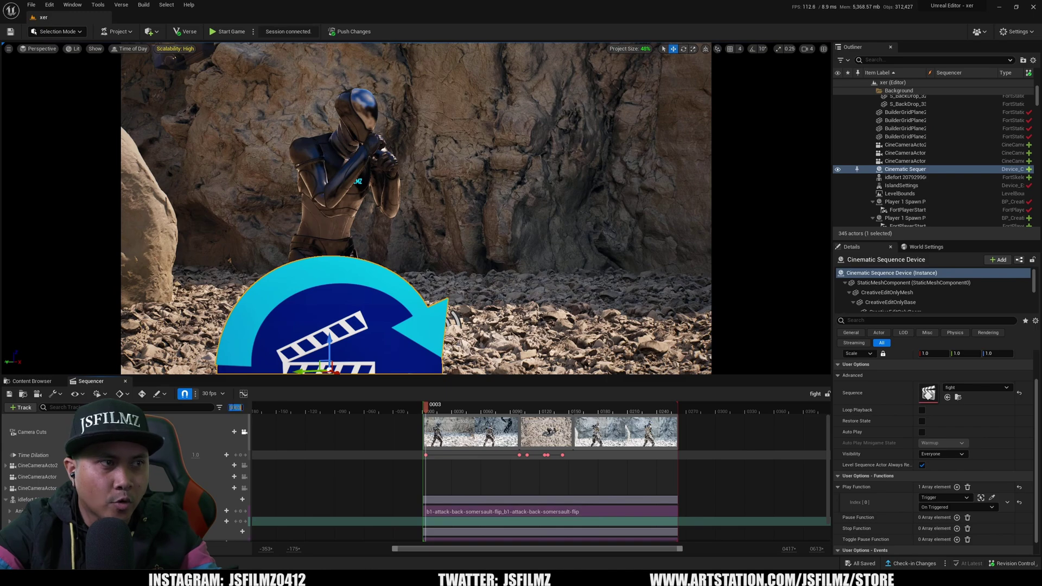
{"action": "type", "text": "0"}
{"action": "key", "text": "Return"}
{"action": "right_click_drag", "start_coordinate": [416, 209], "coordinate": [434, 163]}
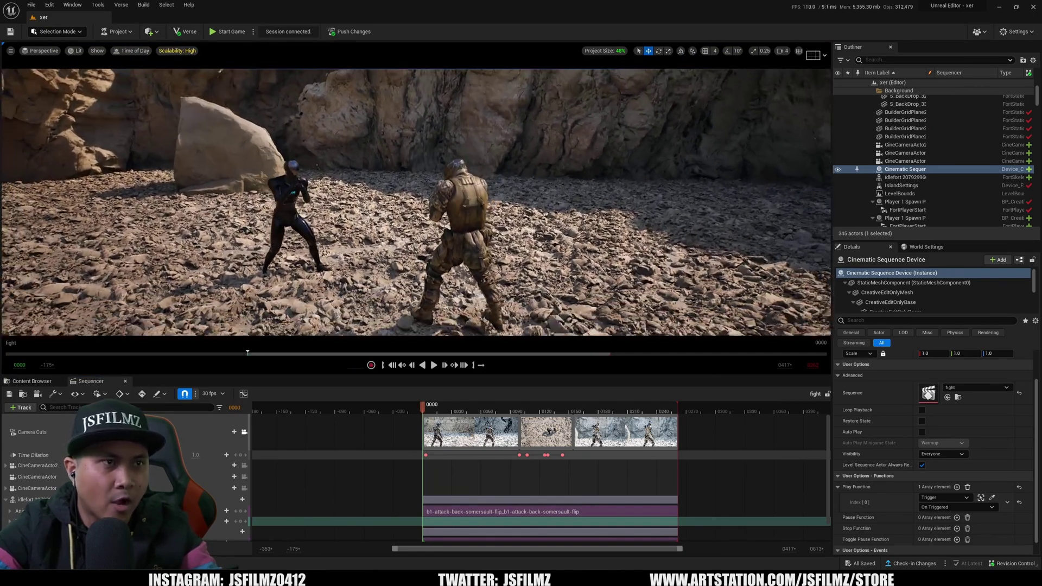
{"action": "left_click", "coordinate": [473, 206]}
{"action": "left_click_drag", "start_coordinate": [163, 375], "coordinate": [140, 325]}
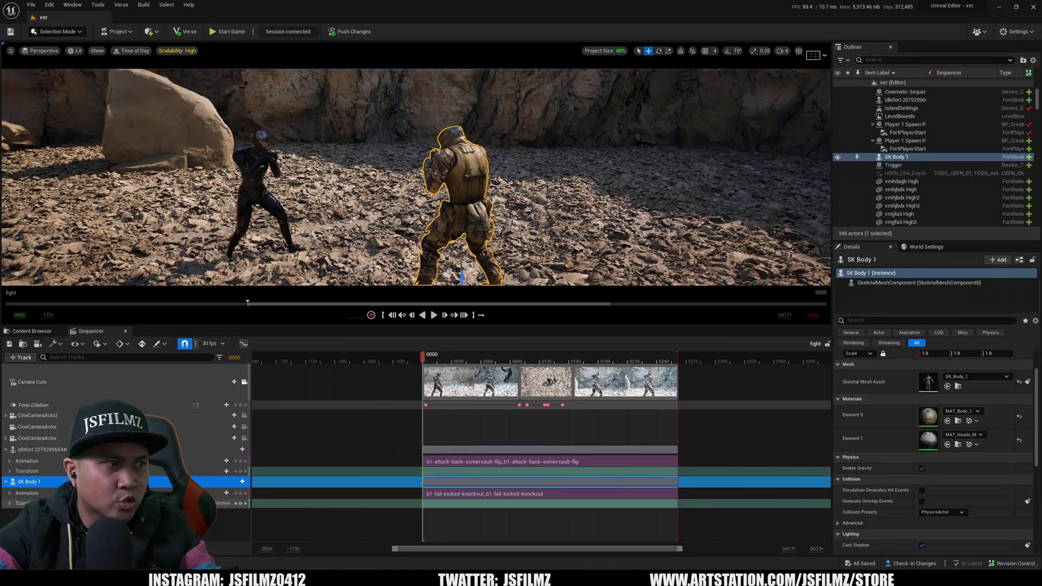
{"action": "left_click", "coordinate": [241, 504]}
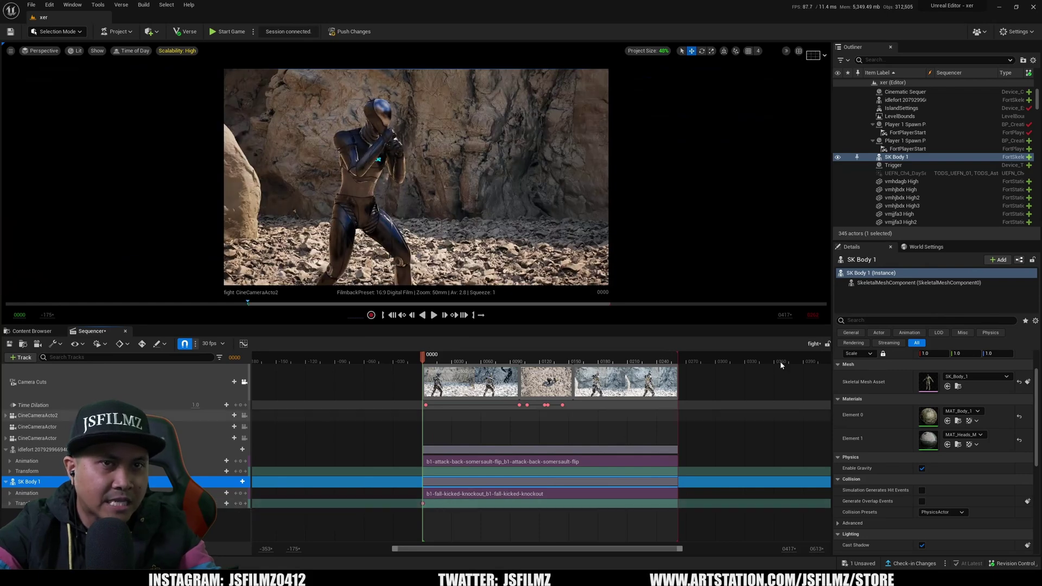
Widen the details area, split the view into two side-by-side viewports and switch the wireframe Top view to Perspective
{"action": "left_click_drag", "start_coordinate": [832, 307], "coordinate": [708, 326]}
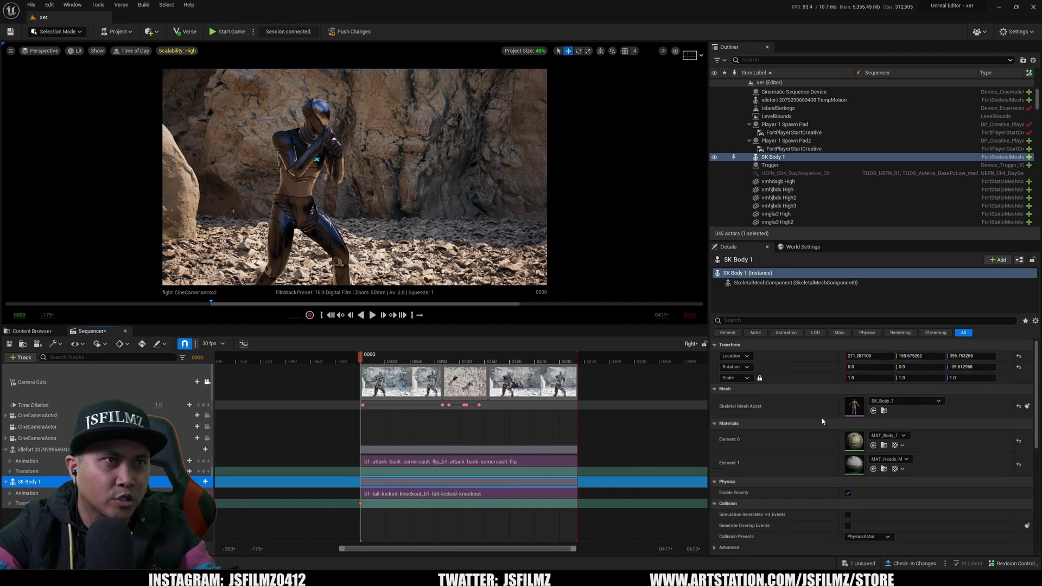
{"action": "left_click", "coordinate": [10, 50]}
{"action": "mouse_move", "coordinate": [40, 180]}
{"action": "left_click", "coordinate": [129, 233]}
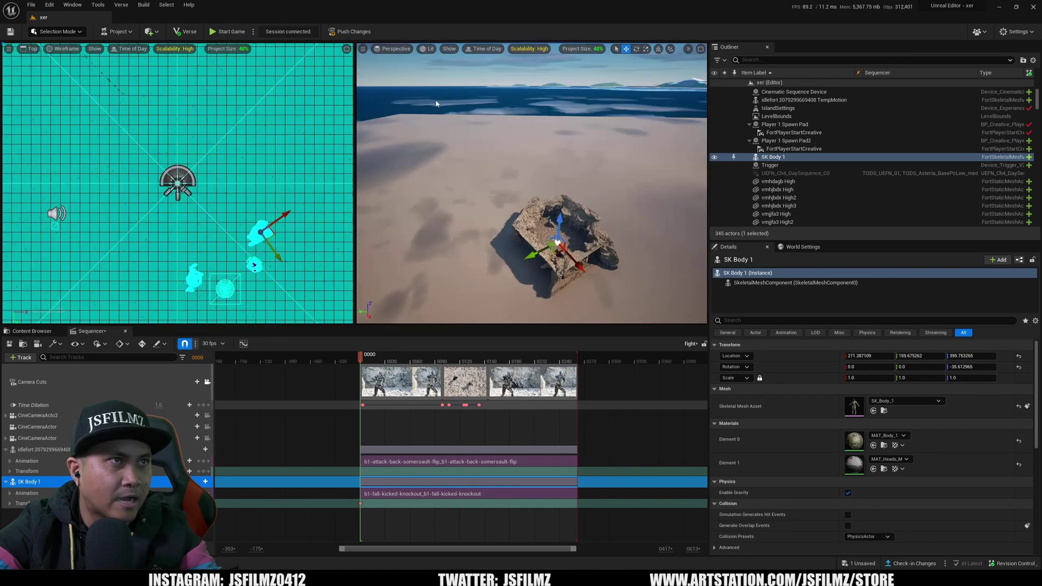
{"action": "left_click", "coordinate": [67, 48]}
{"action": "left_click", "coordinate": [35, 55]}
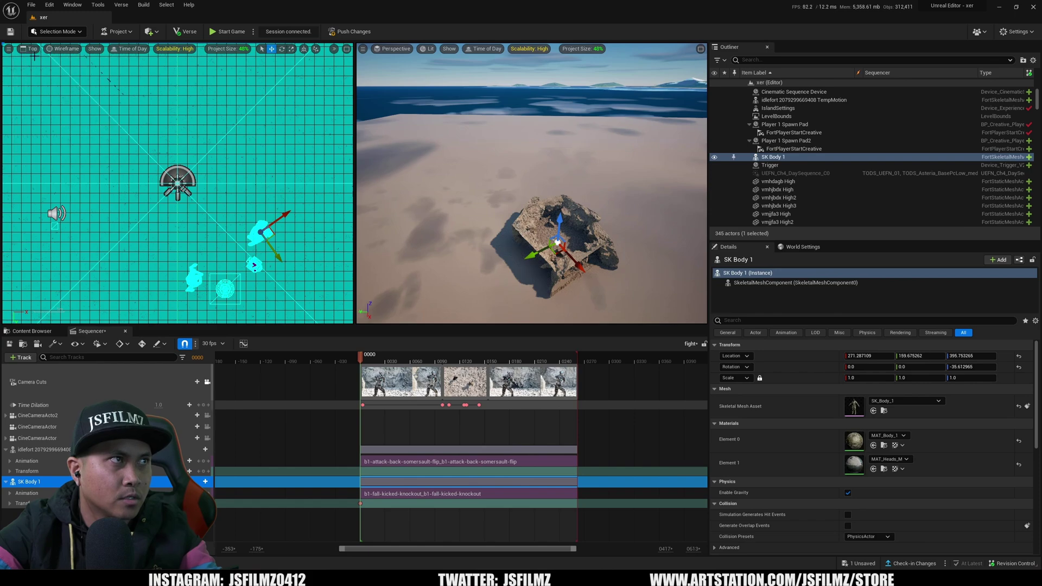
{"action": "left_click", "coordinate": [33, 49]}
{"action": "left_click", "coordinate": [53, 61]}
{"action": "right_click_drag", "start_coordinate": [323, 145], "coordinate": [177, 260]}
{"action": "key", "text": "w"}
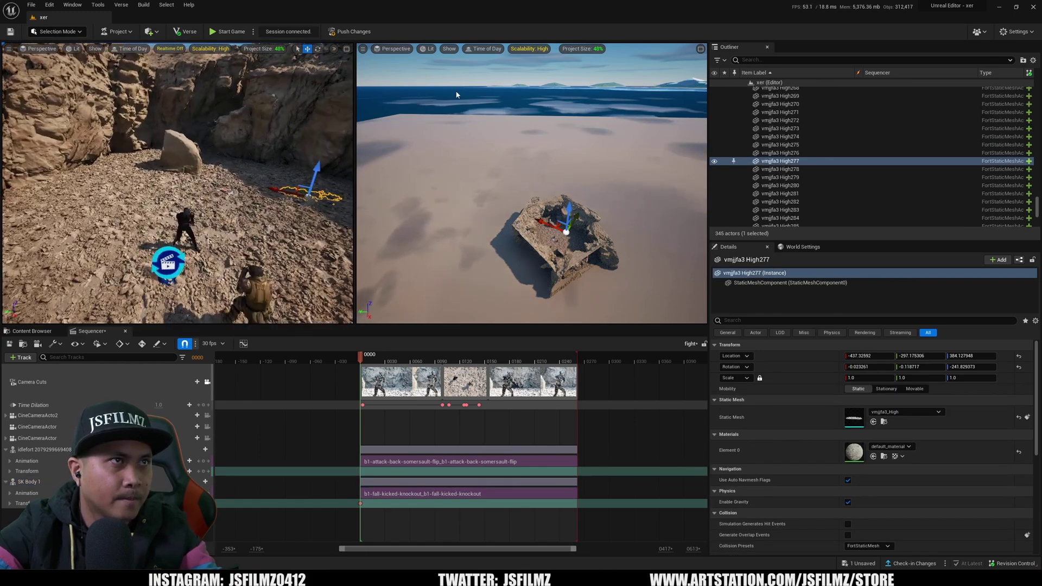
Make the second viewport a Cinematic Viewport that looks through CineCameraActo2
{"action": "left_click", "coordinate": [363, 49]}
{"action": "left_click", "coordinate": [416, 177]}
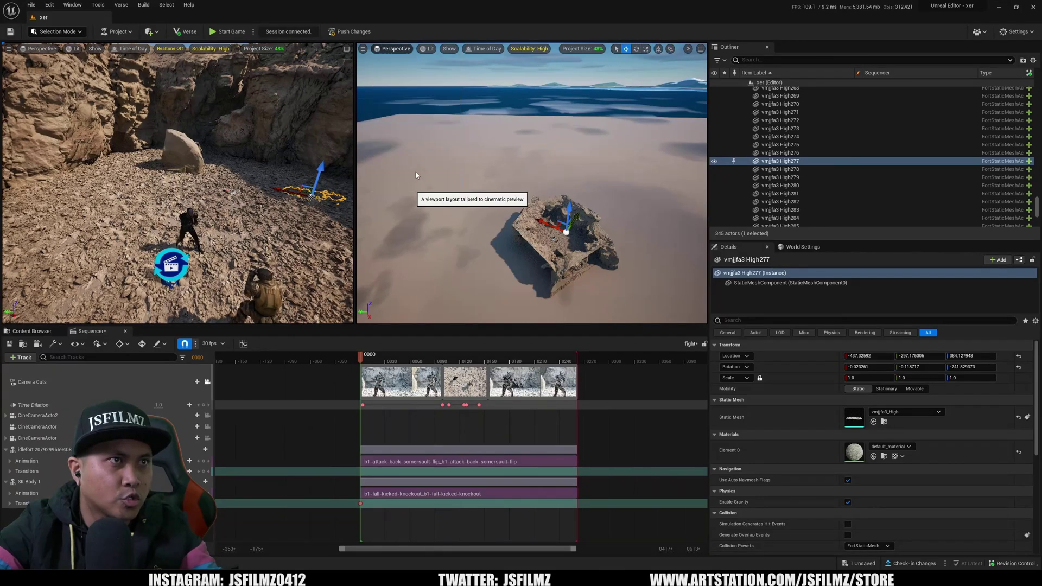
{"action": "left_click", "coordinate": [394, 51]}
{"action": "left_click", "coordinate": [516, 168]}
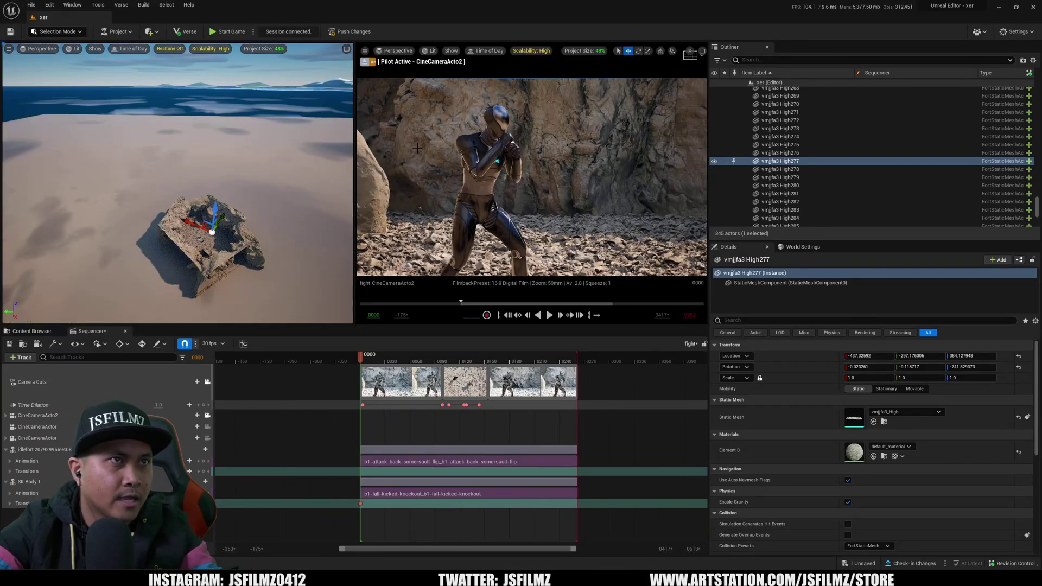
Move the soldier close to the mannequin so he is framed in CineCameraActo2's shot, and key his transform at frame 0
{"action": "key", "text": "w"}
{"action": "right_click_drag", "start_coordinate": [251, 230], "coordinate": [217, 218]}
{"action": "key", "text": "q"}
{"action": "left_click", "coordinate": [212, 146]}
{"action": "right_click_drag", "start_coordinate": [213, 146], "coordinate": [215, 155]}
{"action": "left_click_drag", "start_coordinate": [214, 265], "coordinate": [115, 222]}
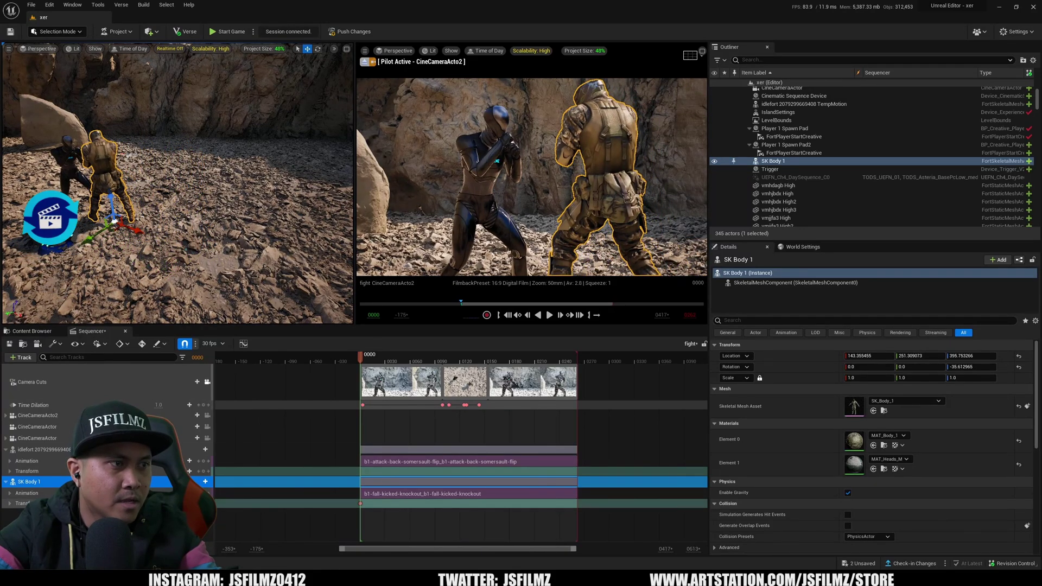
{"action": "left_click", "coordinate": [204, 504]}
{"action": "left_click_drag", "start_coordinate": [363, 359], "coordinate": [364, 382]}
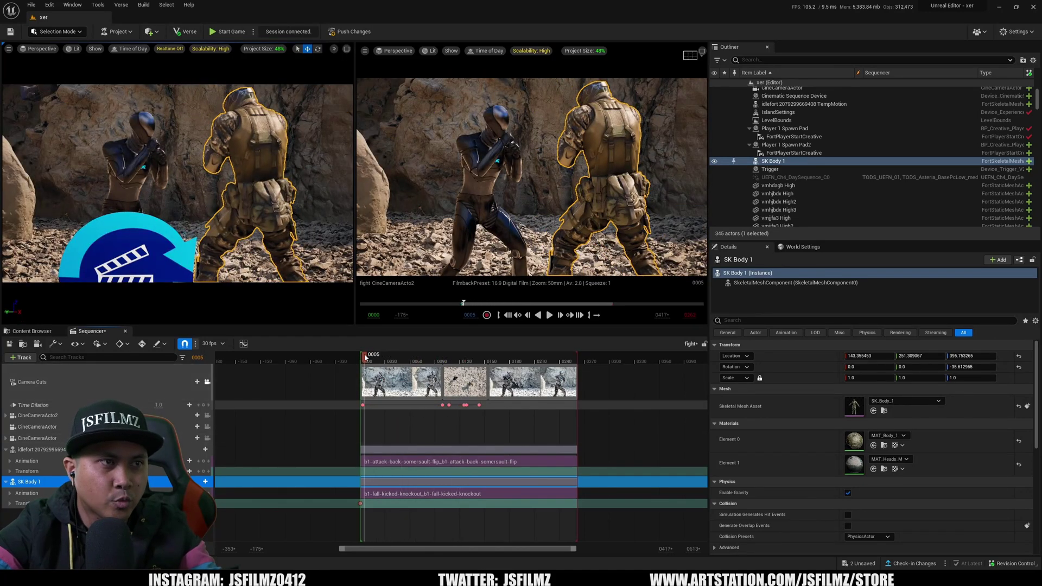
{"action": "left_click_drag", "start_coordinate": [364, 356], "coordinate": [356, 357]}
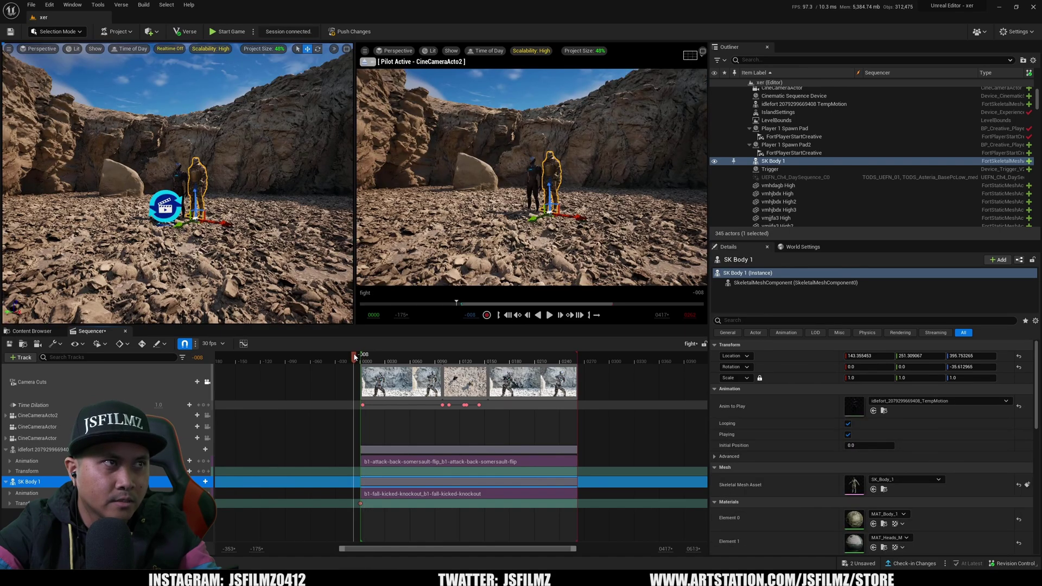
Save the level and the fight sequence, and push the changes to the connected Fortnite session
{"action": "right_click_drag", "start_coordinate": [228, 217], "coordinate": [238, 239]}
{"action": "key", "text": "w"}
{"action": "right_click_drag", "start_coordinate": [134, 208], "coordinate": [134, 208]}
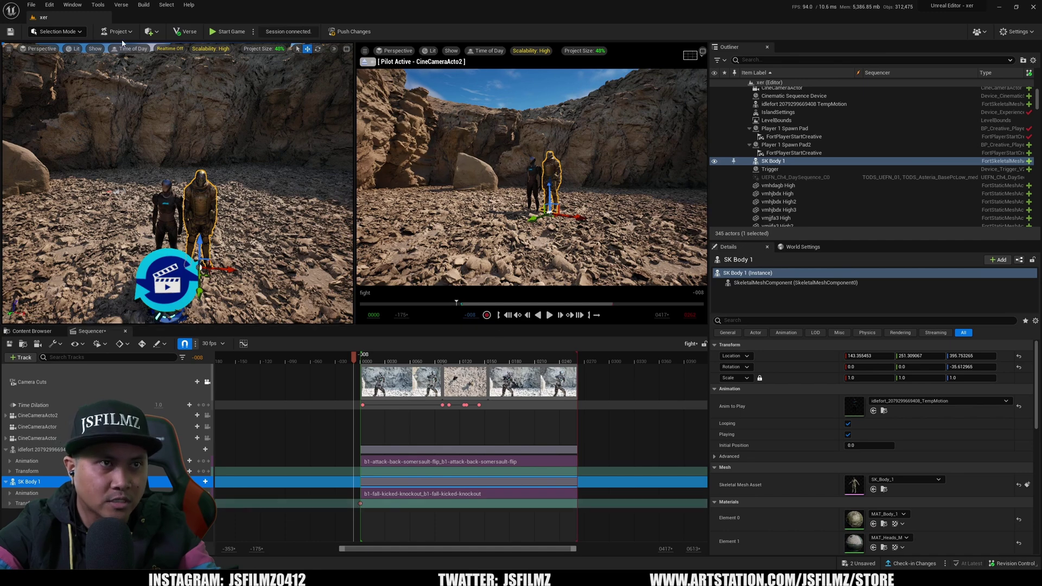
{"action": "left_click", "coordinate": [10, 31]}
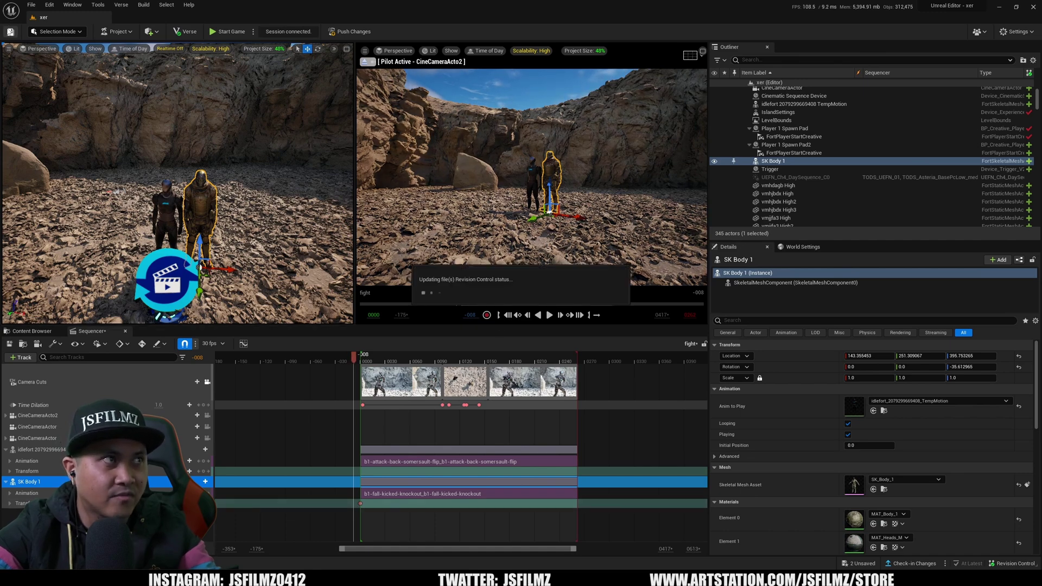
{"action": "left_click", "coordinate": [578, 381]}
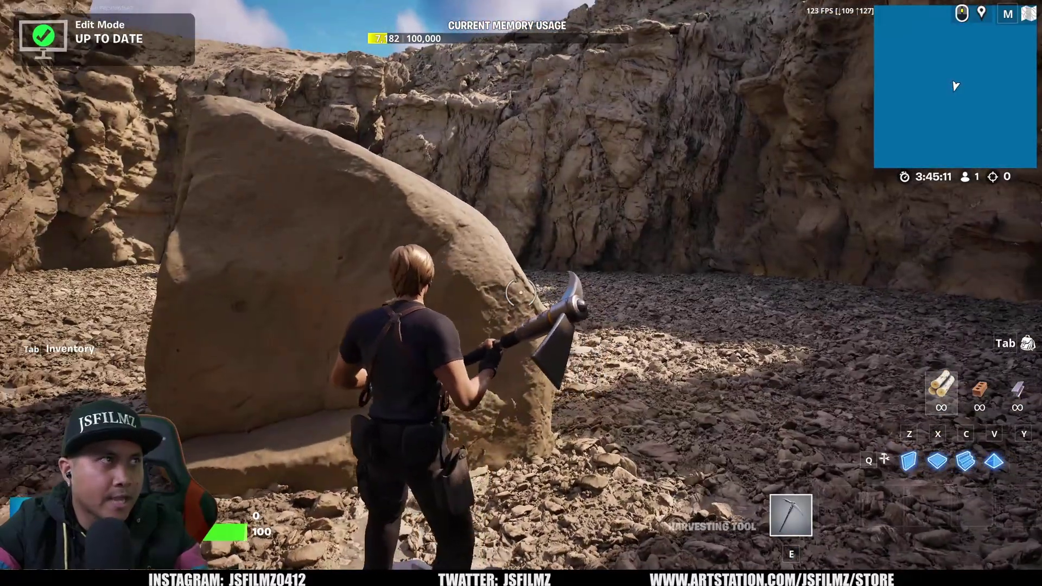
Start the game in the Fortnite client and walk the character around the two fighters to test the triggered cinematic
{"action": "key", "text": "Escape"}
{"action": "left_click", "coordinate": [207, 374]}
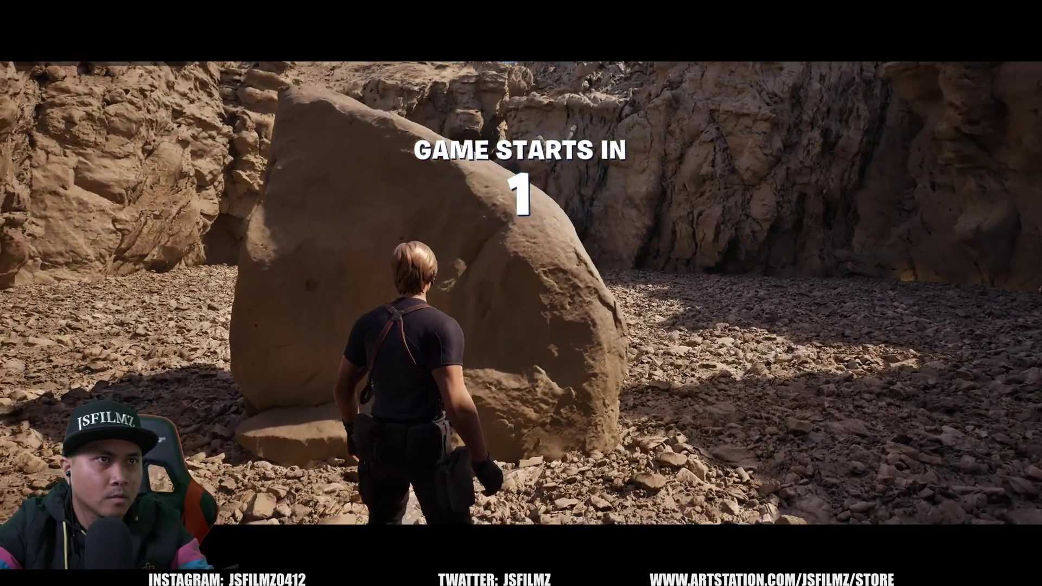
{"action": "key", "text": "w"}
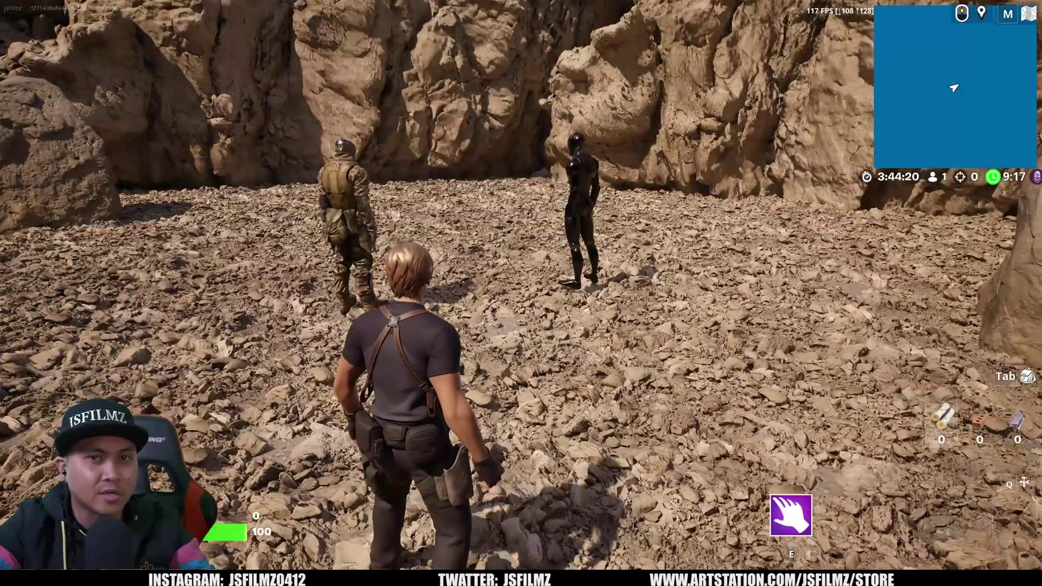
{"action": "key", "text": "a"}
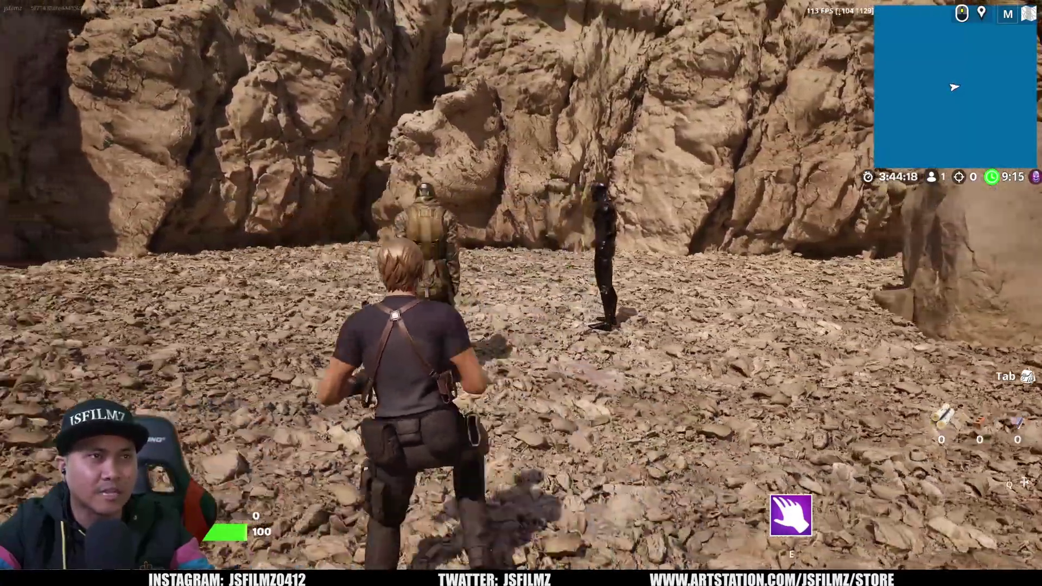
{"action": "key", "text": "w"}
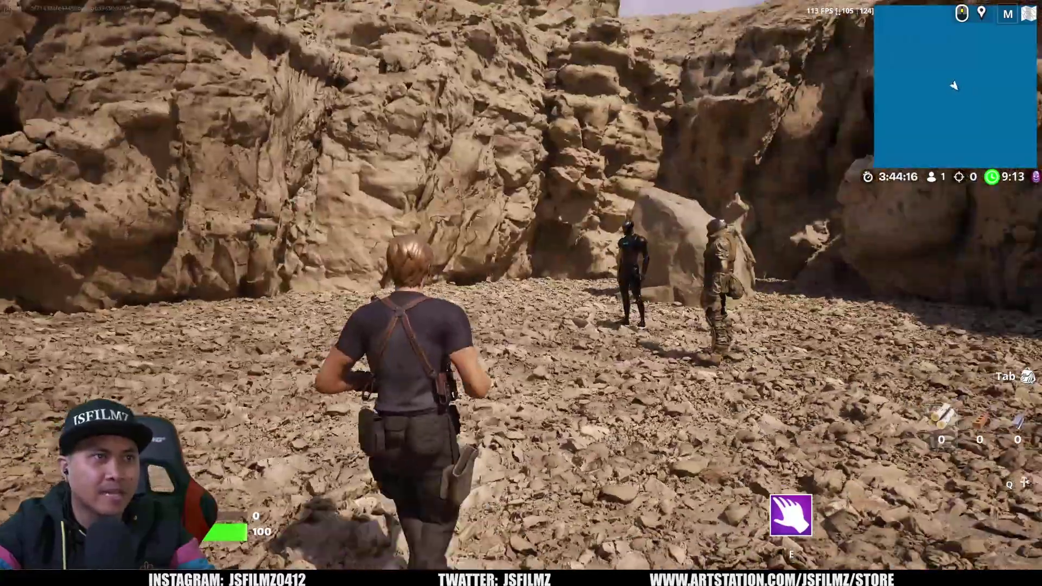
{"action": "key", "text": "w"}
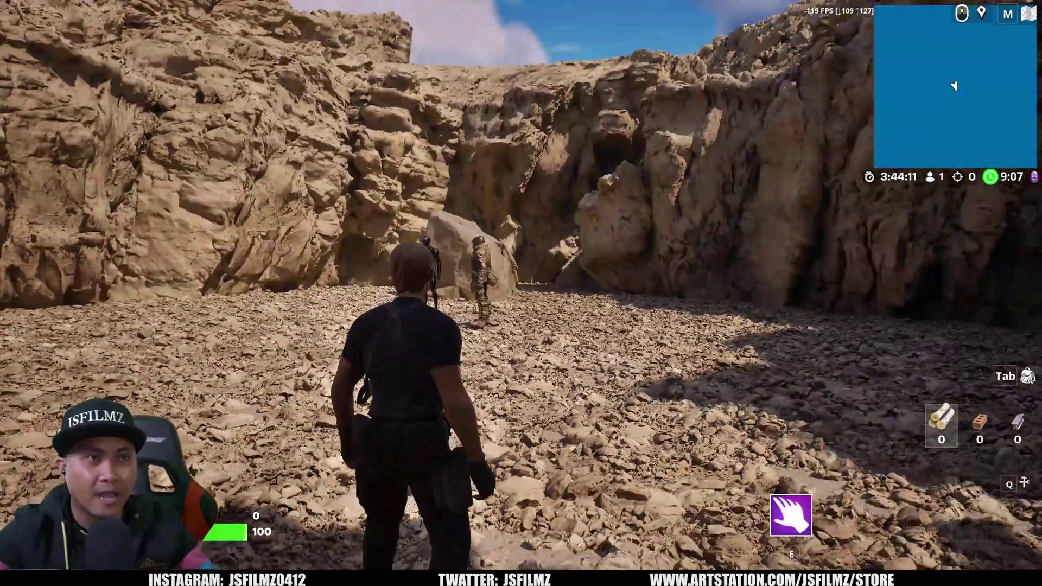